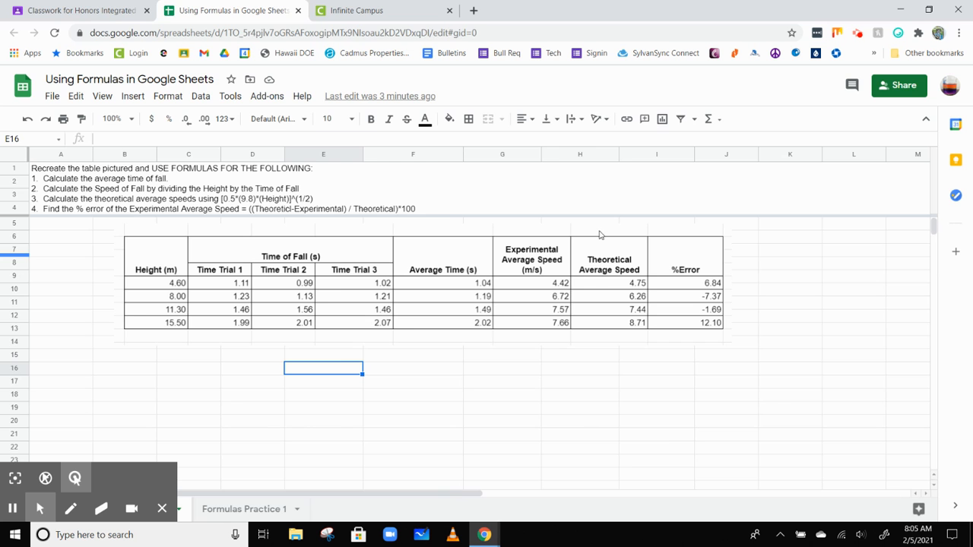
Check the 2/5 Formulas in Google Sheets assignment in Google Classroom, and return to the spreadsheet with the pictured table.
{"action": "left_click", "coordinate": [81, 10]}
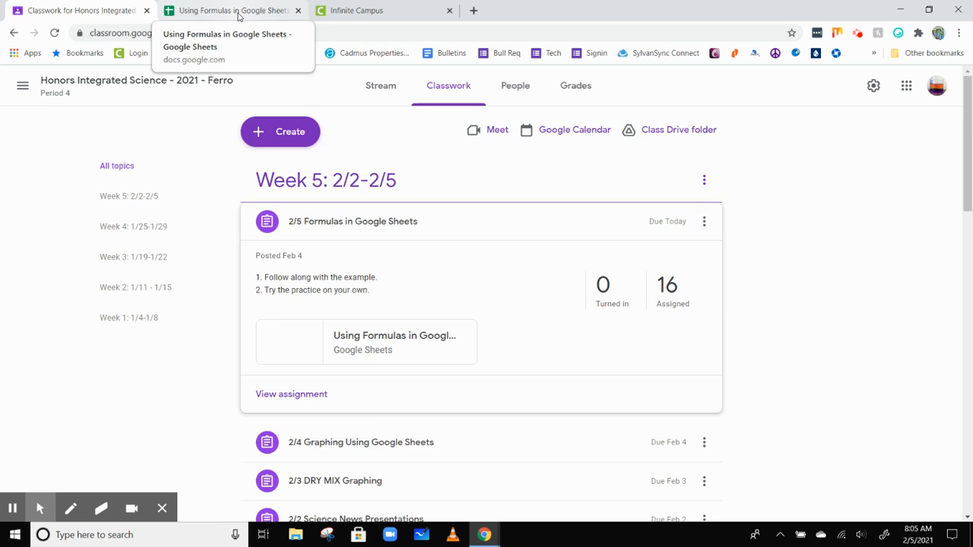
{"action": "left_click", "coordinate": [238, 16]}
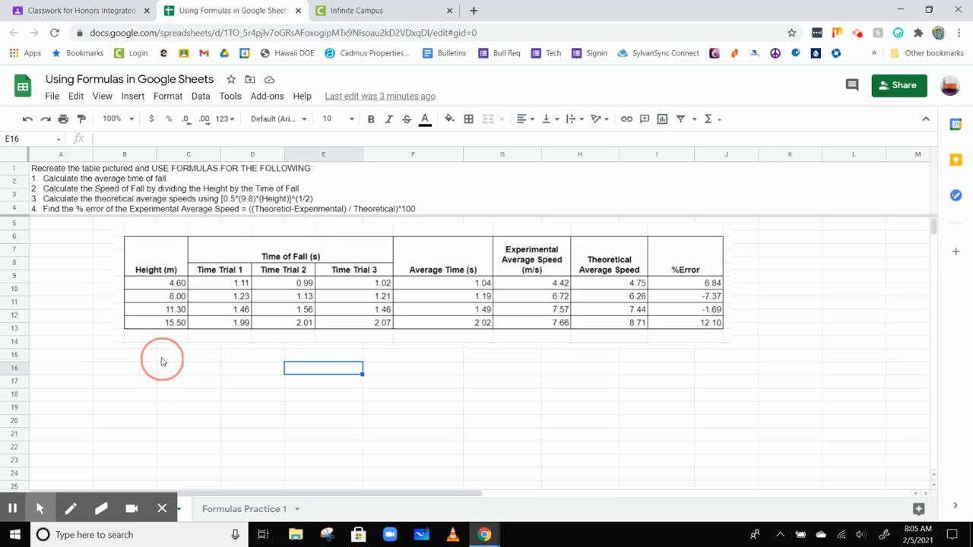
{"action": "scroll", "coordinate": [162, 364], "scroll_direction": "down", "scroll_amount": 1}
{"action": "scroll", "coordinate": [161, 364], "scroll_direction": "up", "scroll_amount": 1}
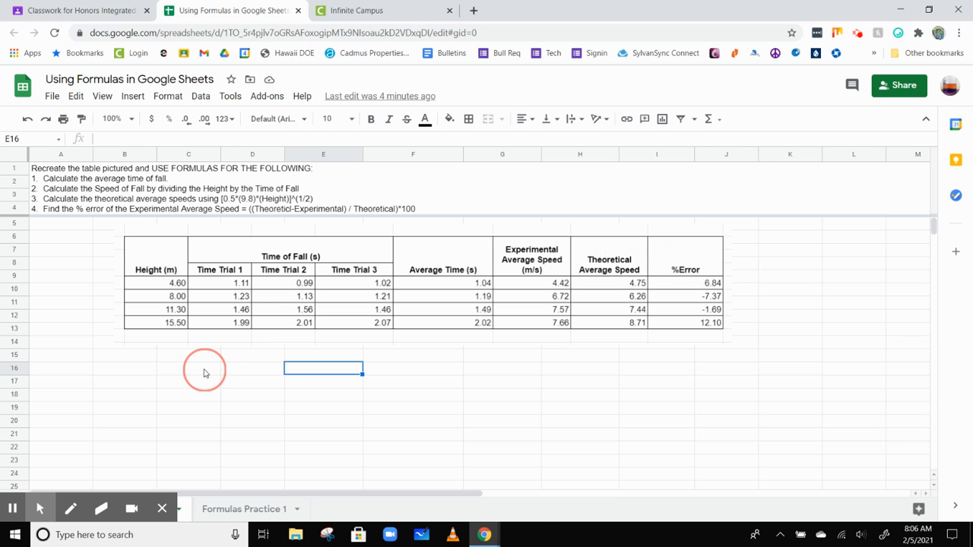
{"action": "left_click", "coordinate": [258, 369]}
{"action": "left_click", "coordinate": [317, 370]}
{"action": "left_click", "coordinate": [375, 374]}
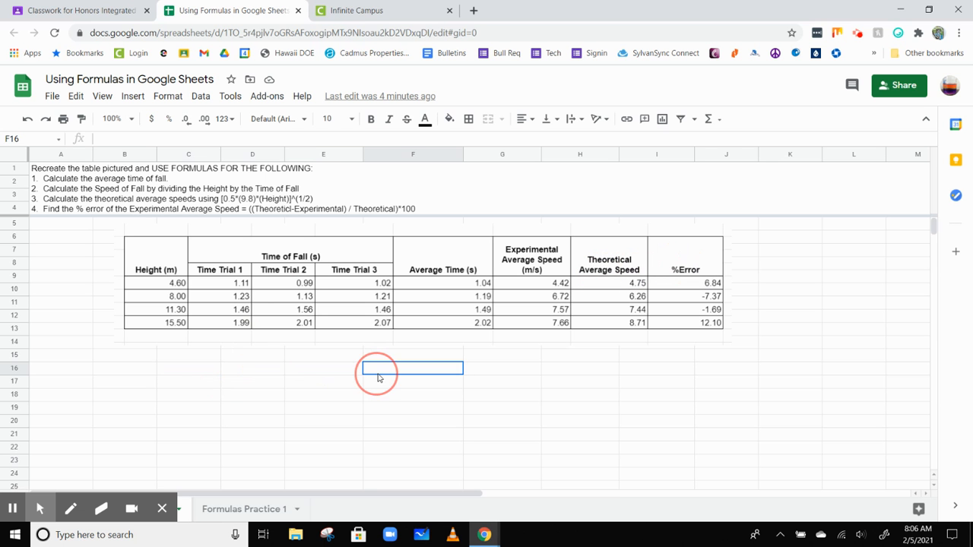
{"action": "left_click", "coordinate": [507, 378]}
{"action": "left_click", "coordinate": [581, 374]}
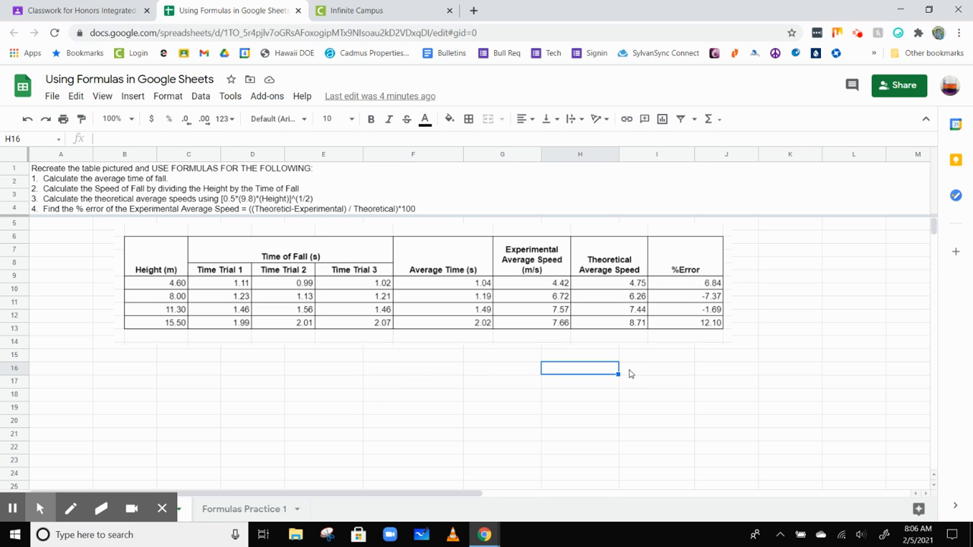
{"action": "left_click", "coordinate": [662, 371]}
{"action": "left_click", "coordinate": [720, 370]}
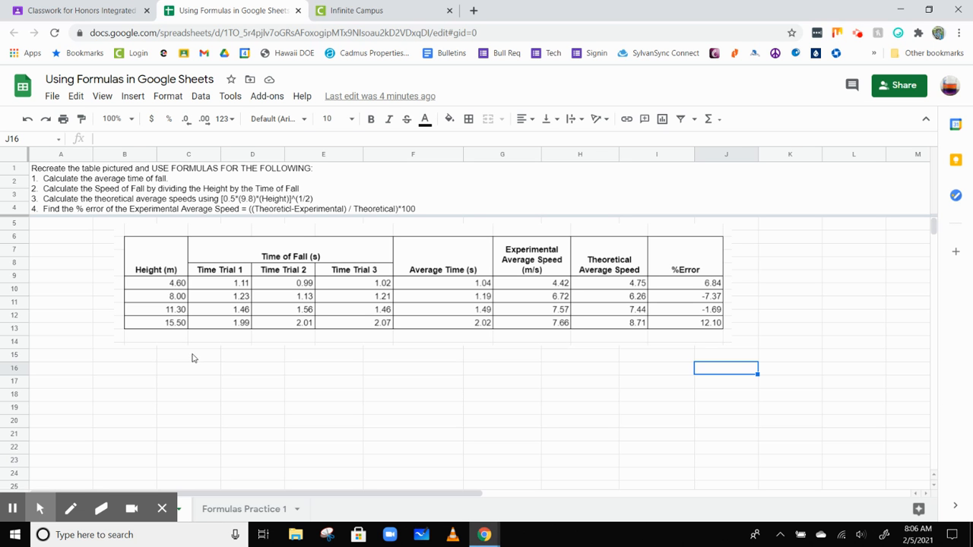
Enter the column headers "Height (m)" in C16 and "Time Trial 1" in D16.
{"action": "left_click", "coordinate": [193, 374]}
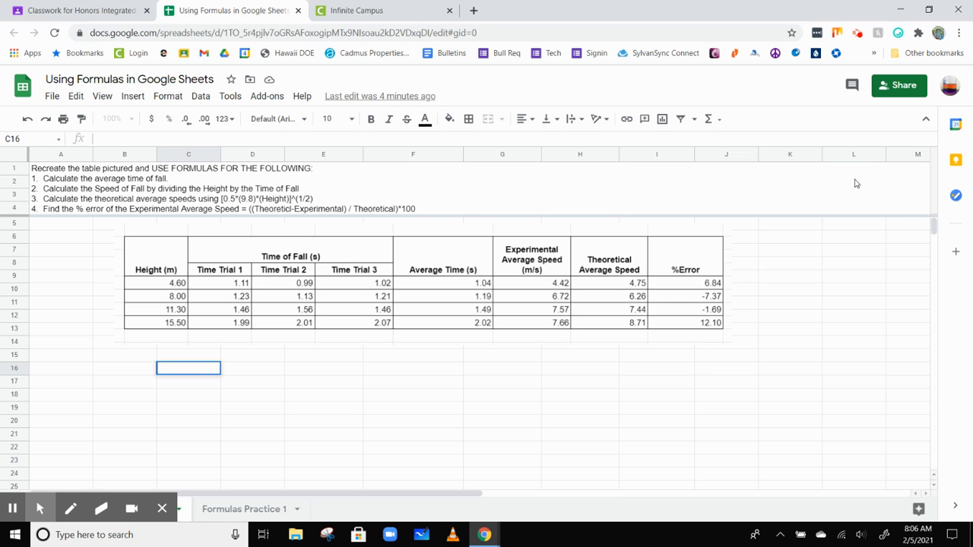
{"action": "type", "text": "Height (m)"}
{"action": "key", "text": "Tab"}
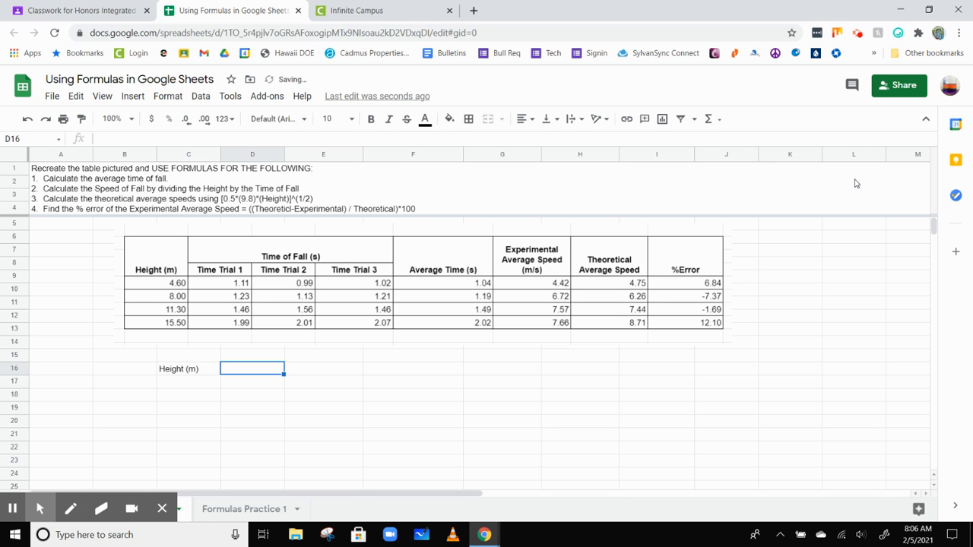
{"action": "type", "text": "Time "}
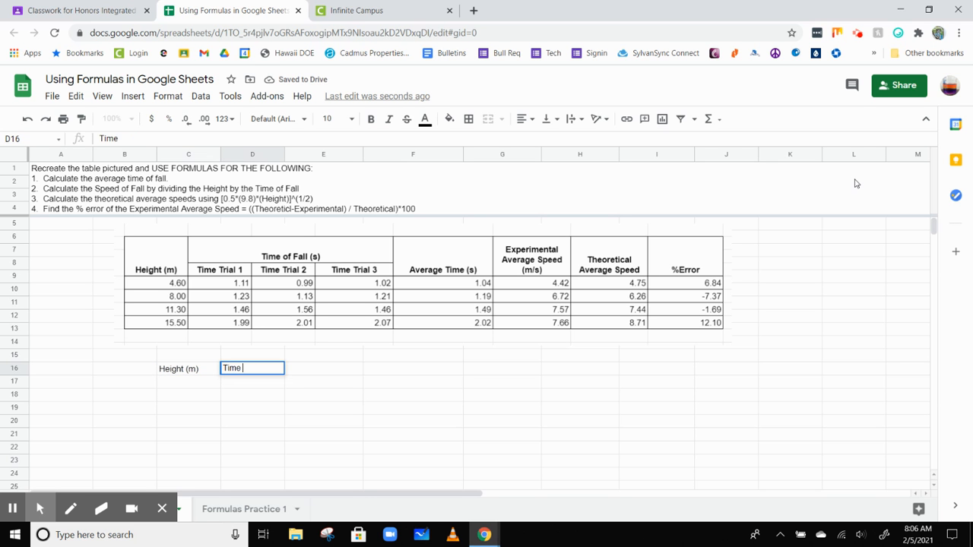
{"action": "type", "text": "Trial 1"}
{"action": "key", "text": "Tab"}
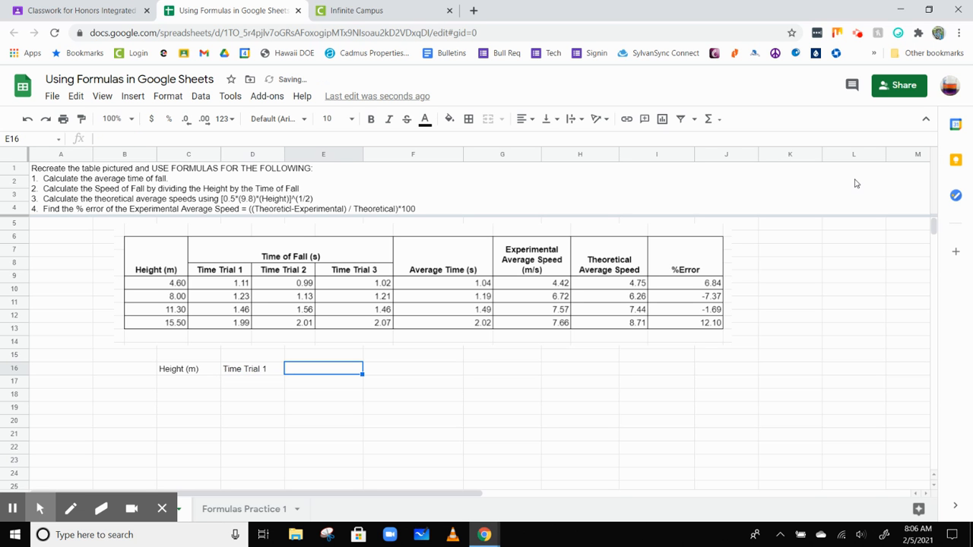
Enter the column headers "Time Trial 2" in E16 and "Time Trial 3" in F16.
{"action": "type", "text": "Time Trial2"}
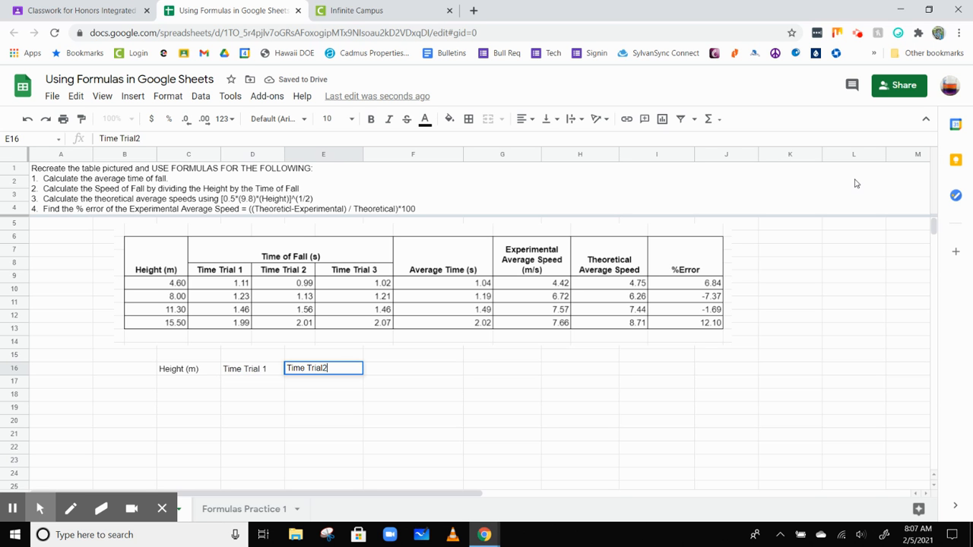
{"action": "key", "text": "Tab"}
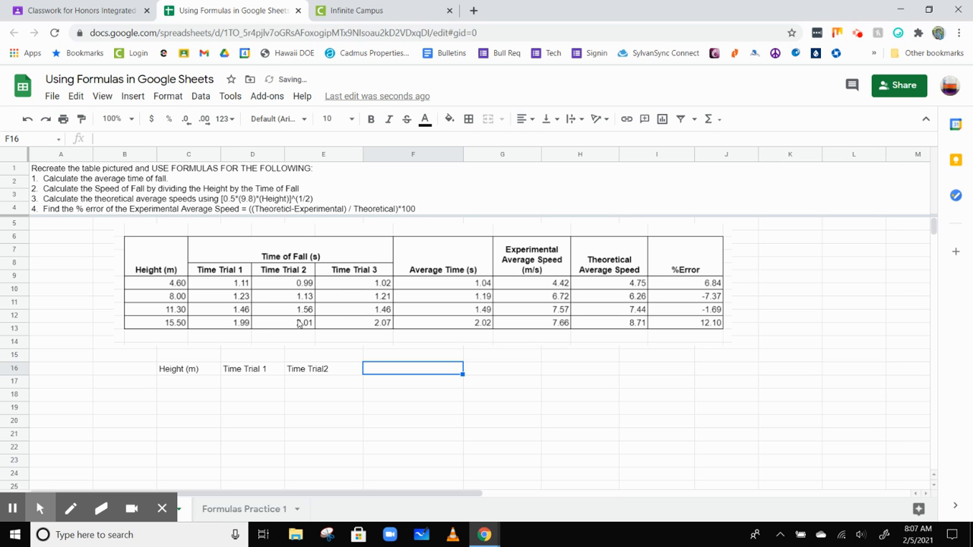
{"action": "double_click", "coordinate": [327, 370]}
{"action": "key", "text": "Left"}
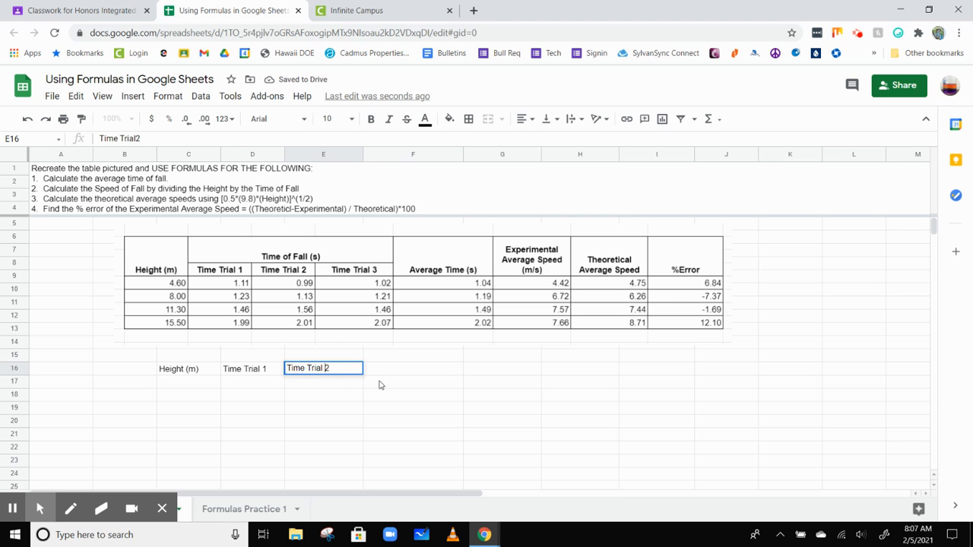
{"action": "left_click", "coordinate": [384, 358]}
{"action": "left_click", "coordinate": [388, 371]}
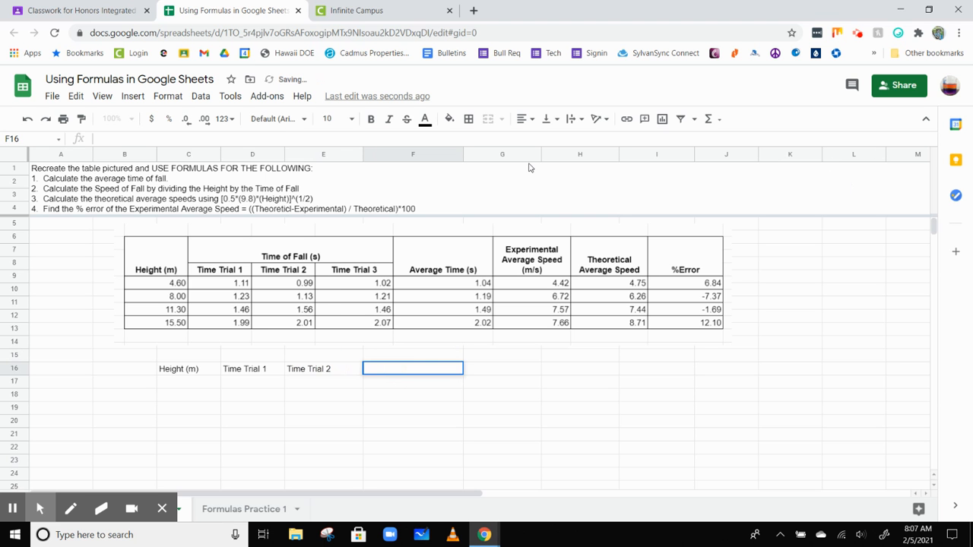
{"action": "type", "text": "Time Trial 3"}
{"action": "key", "text": "Tab"}
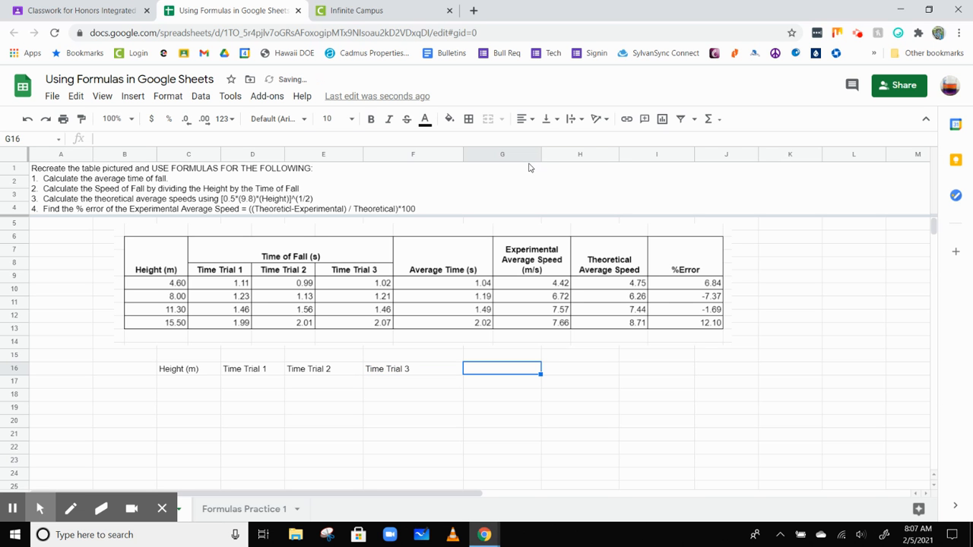
Enter the column headers "Average Time" in G16 and "Experimental Average Speed (m/s)" in H16.
{"action": "type", "text": "Avera"}
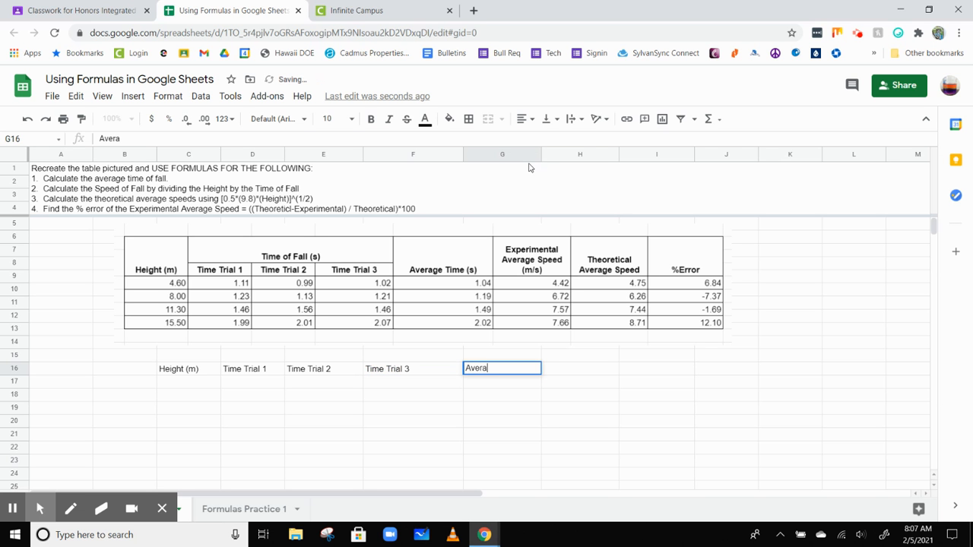
{"action": "type", "text": "ge Time"}
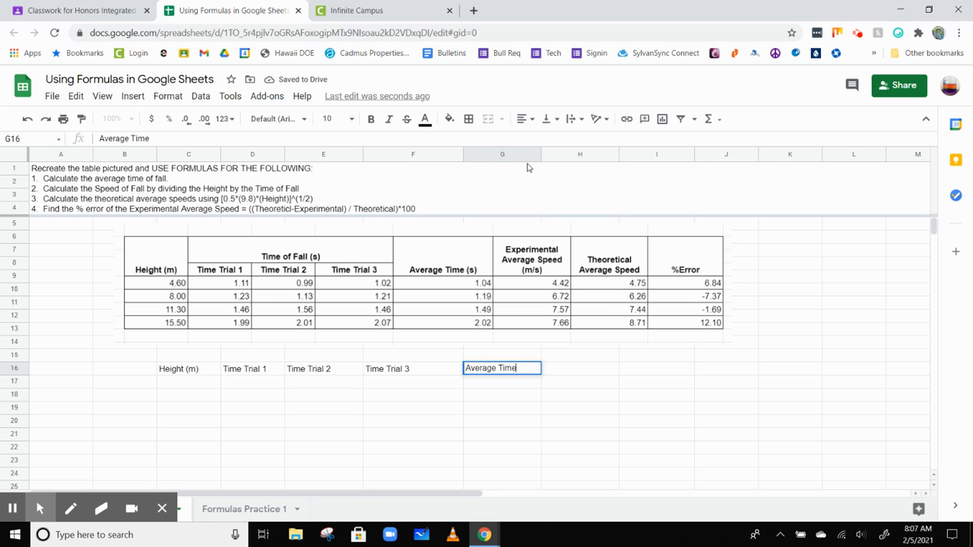
{"action": "key", "text": "Tab"}
{"action": "type", "text": "Ex"}
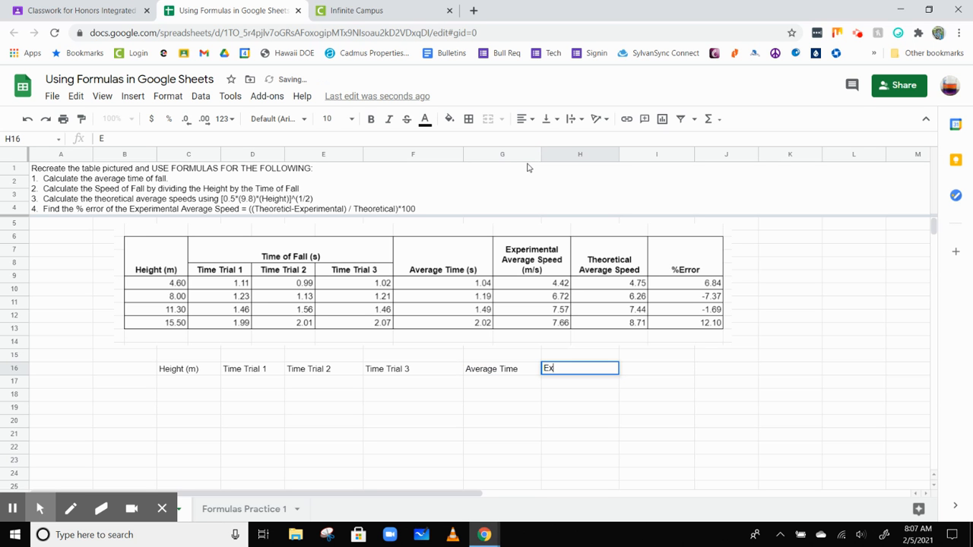
{"action": "type", "text": "periment"}
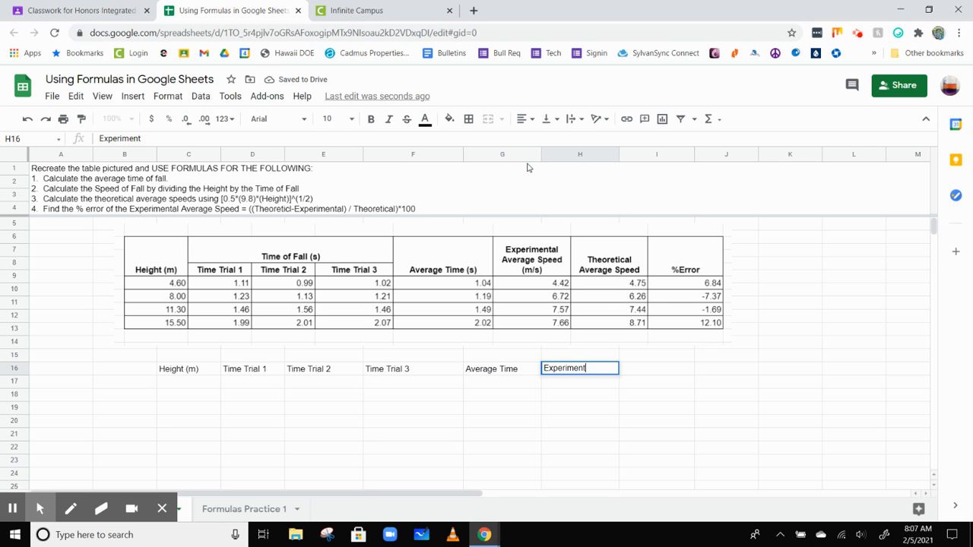
{"action": "type", "text": "al Average"}
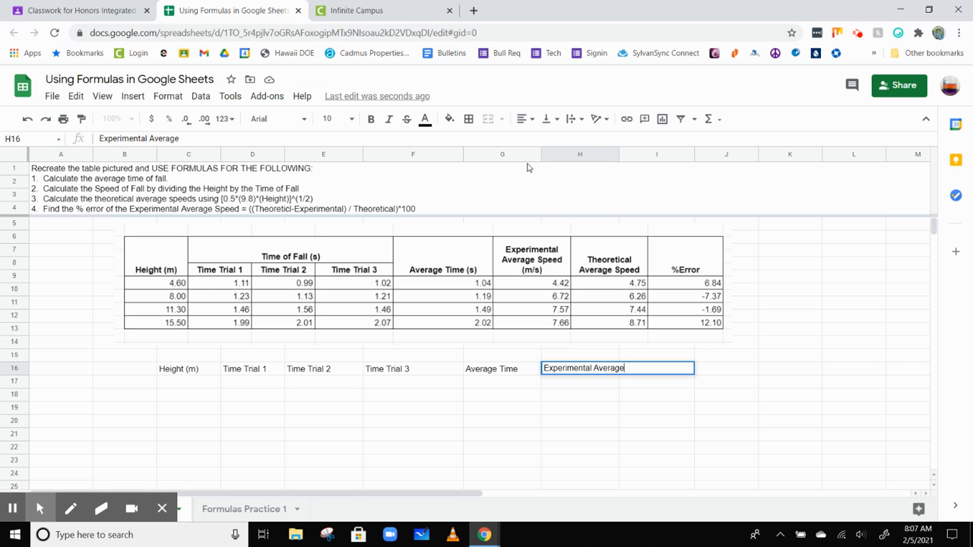
{"action": "type", "text": " Se"}
{"action": "type", "text": "peed (m/s)"}
{"action": "key", "text": "Tab"}
Enter the column headers "Theoretical Average Speed (m/s)" in I16 and "%Error" in J16.
{"action": "type", "text": "T"}
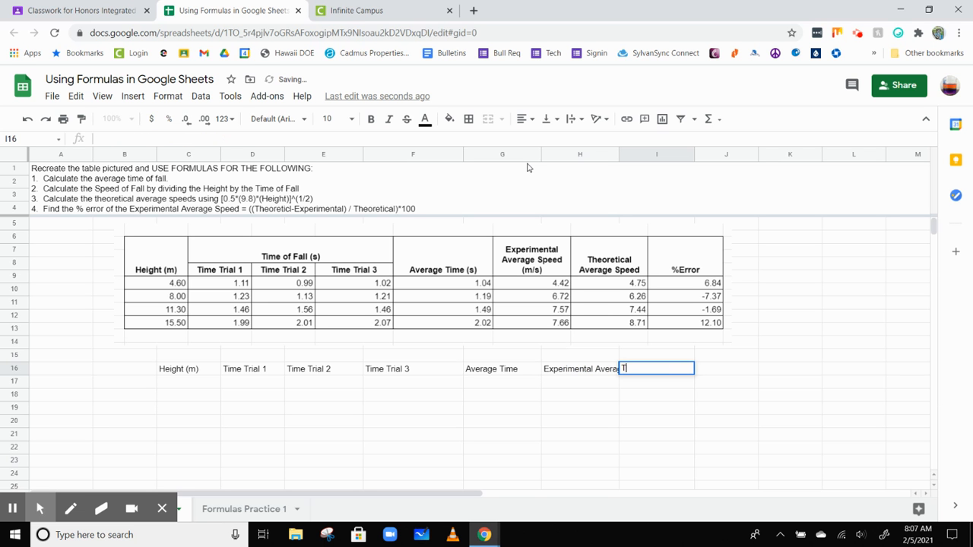
{"action": "type", "text": "heoreti"}
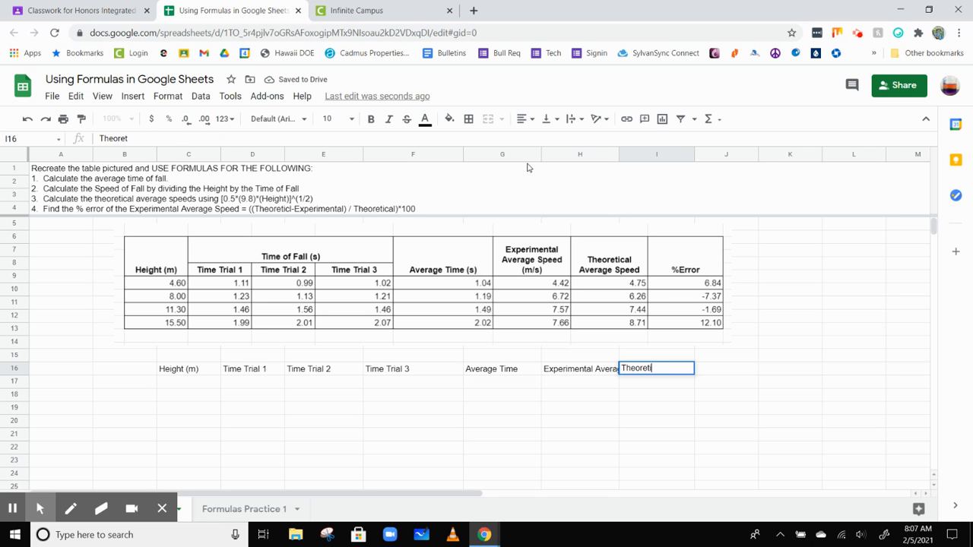
{"action": "type", "text": "cal Avera"}
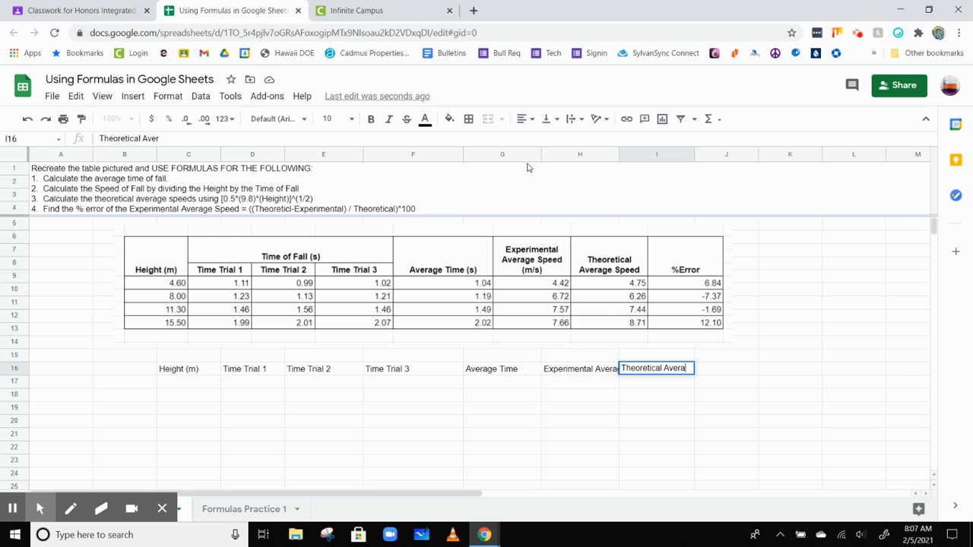
{"action": "type", "text": "ge Speed"}
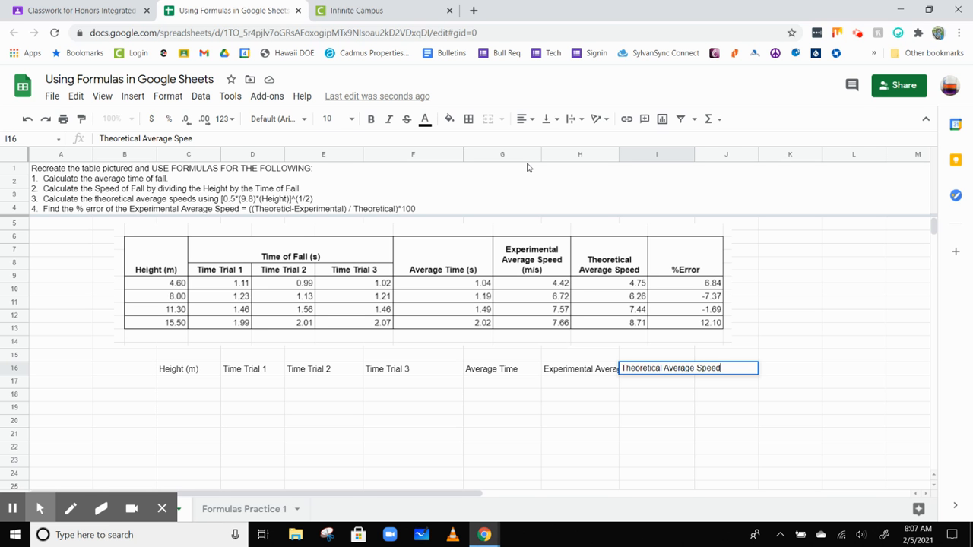
{"action": "type", "text": " (m/s"}
{"action": "key", "text": "Tab"}
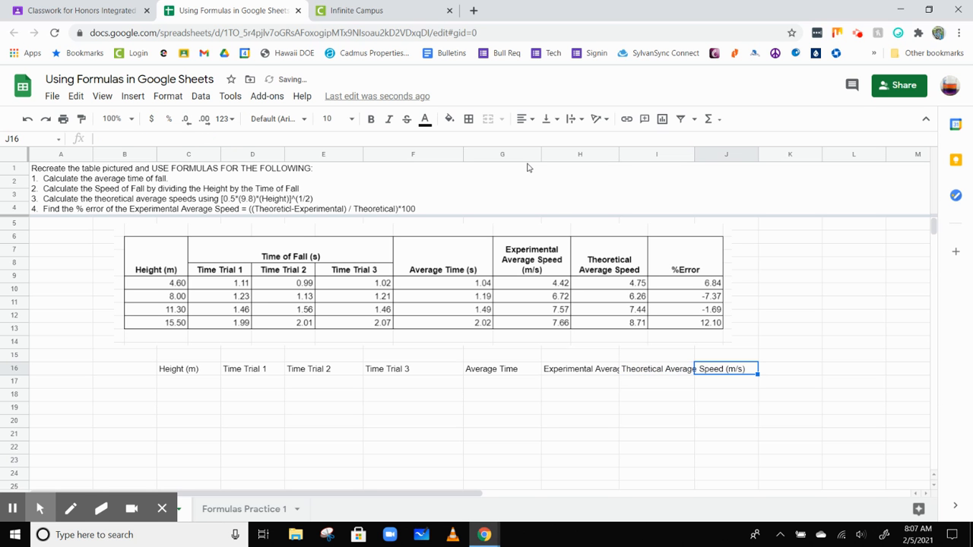
{"action": "type", "text": "%E"}
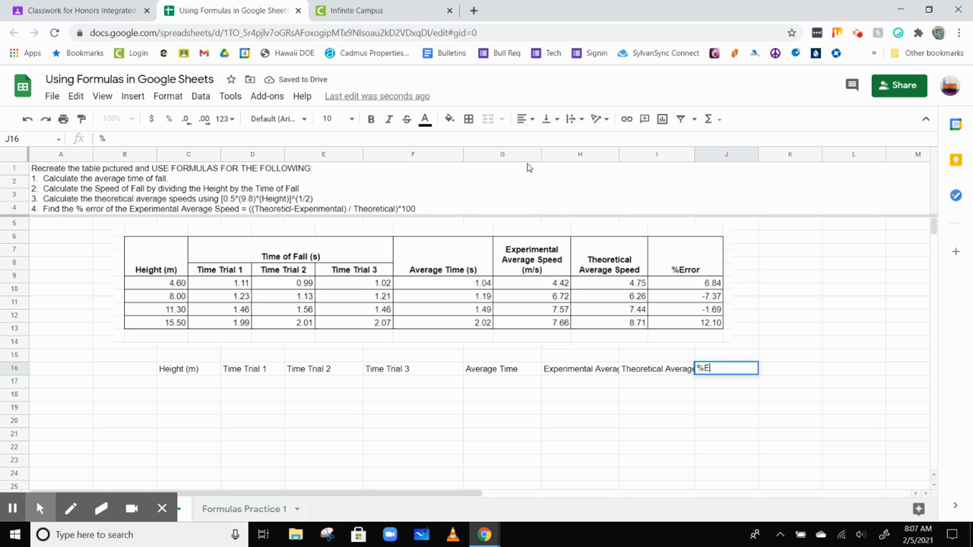
{"action": "type", "text": "rror"}
{"action": "left_click", "coordinate": [310, 423]}
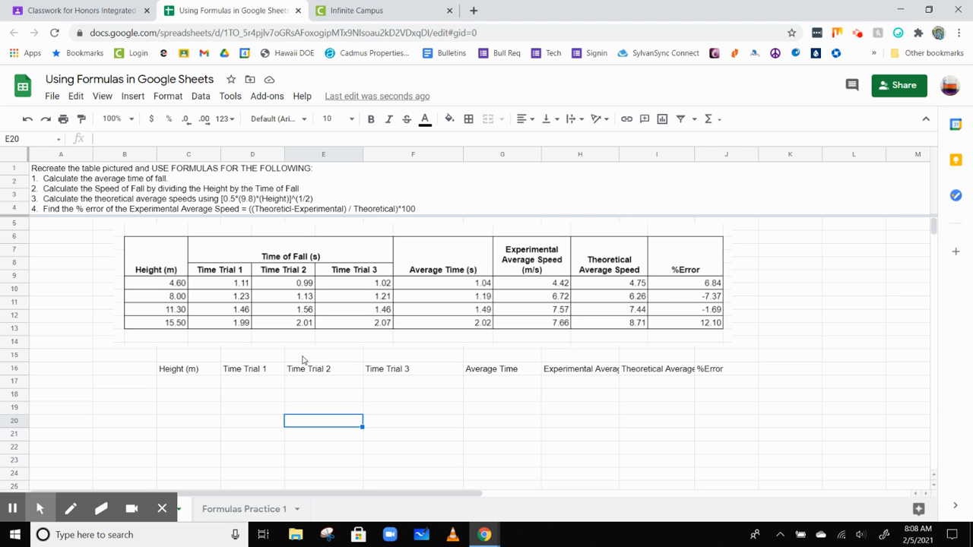
Enter the heading "Time of Fall (s)" in E15 above the three time trial columns.
{"action": "left_click", "coordinate": [334, 358]}
{"action": "left_click", "coordinate": [384, 361]}
{"action": "left_click", "coordinate": [283, 256]}
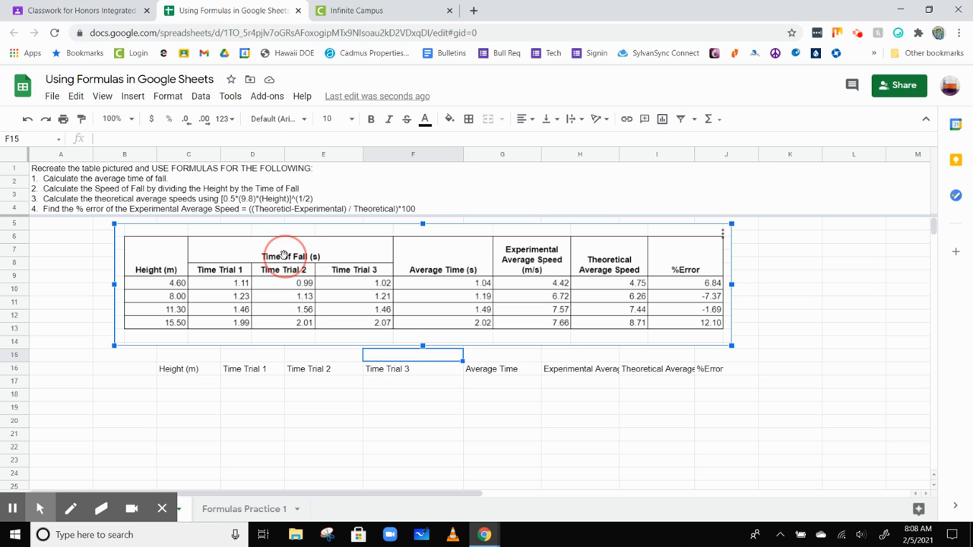
{"action": "left_click", "coordinate": [301, 357]}
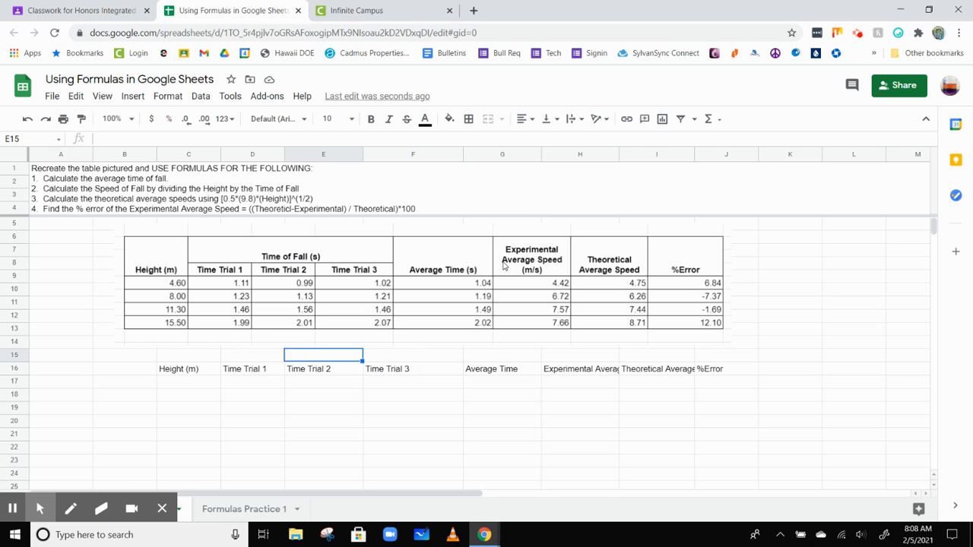
{"action": "type", "text": "Time of"}
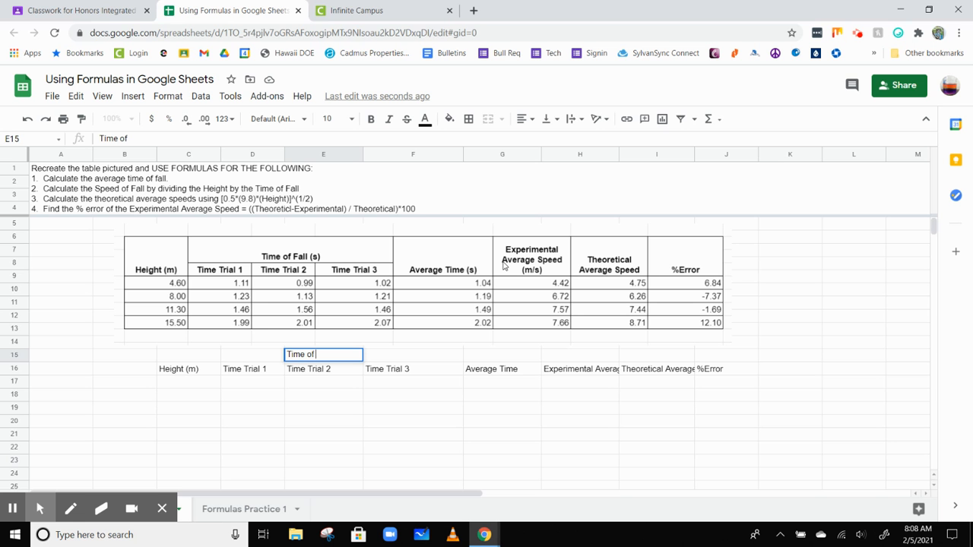
{"action": "type", "text": " Fall (s"}
{"action": "left_click", "coordinate": [295, 443]}
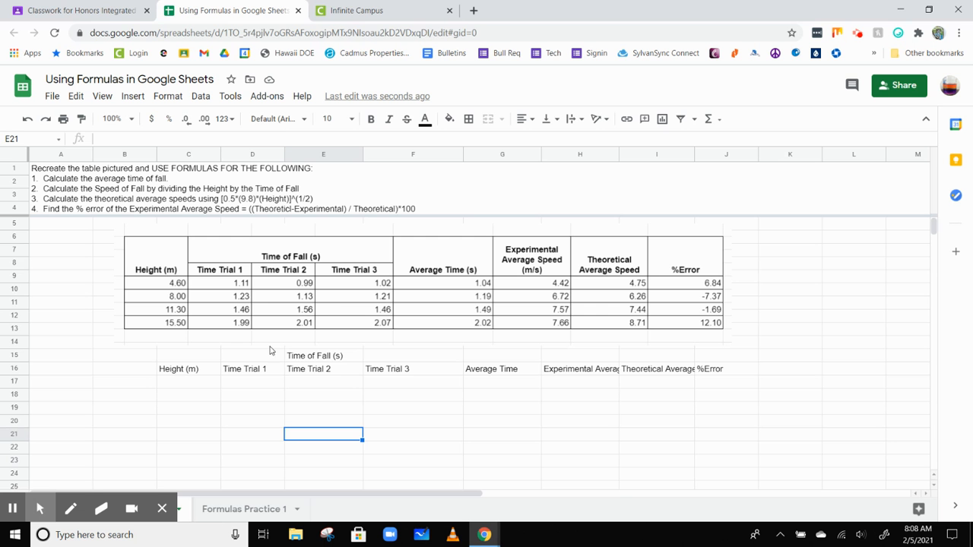
Merge all of the cells D15:F15 so the "Time of Fall (s)" heading spans the three time trial columns.
{"action": "left_click_drag", "start_coordinate": [269, 355], "coordinate": [380, 359]}
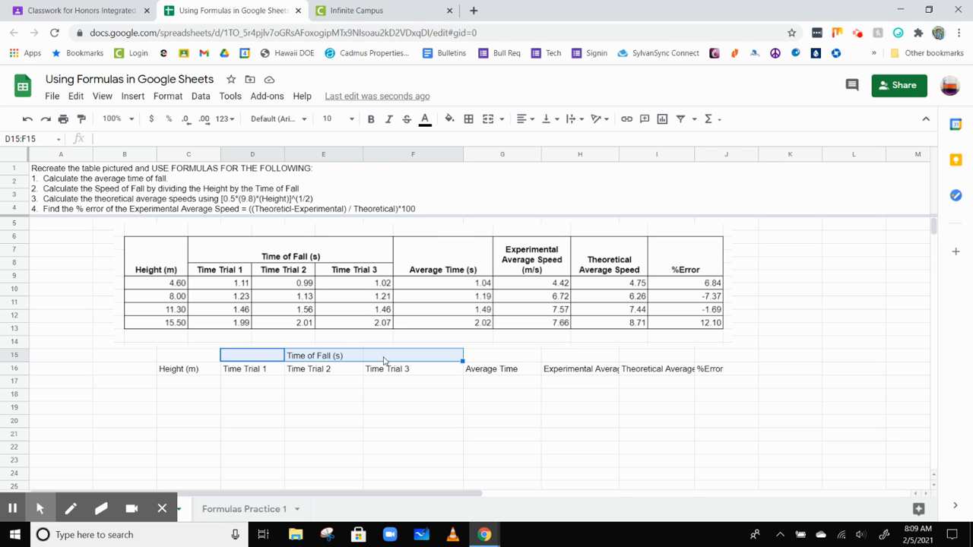
{"action": "left_click", "coordinate": [164, 97]}
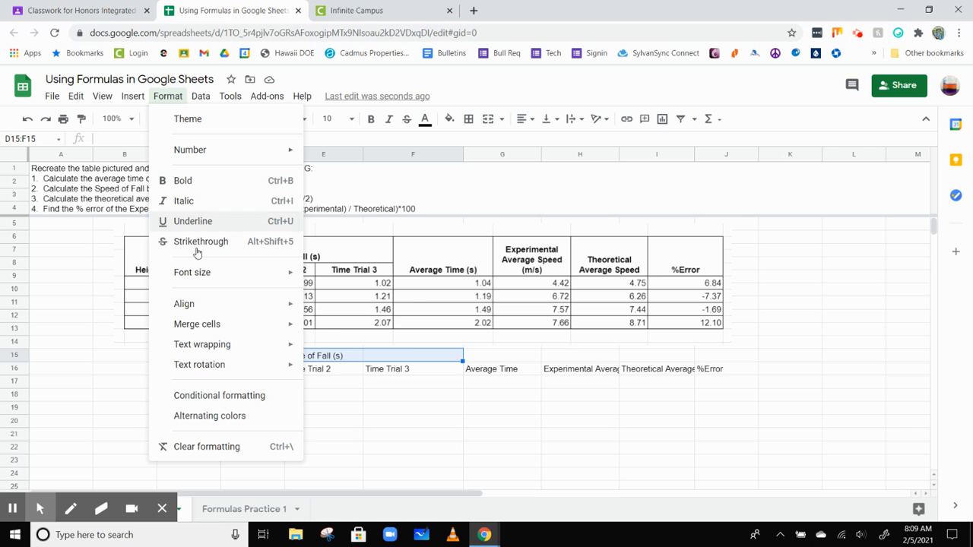
{"action": "mouse_move", "coordinate": [218, 326]}
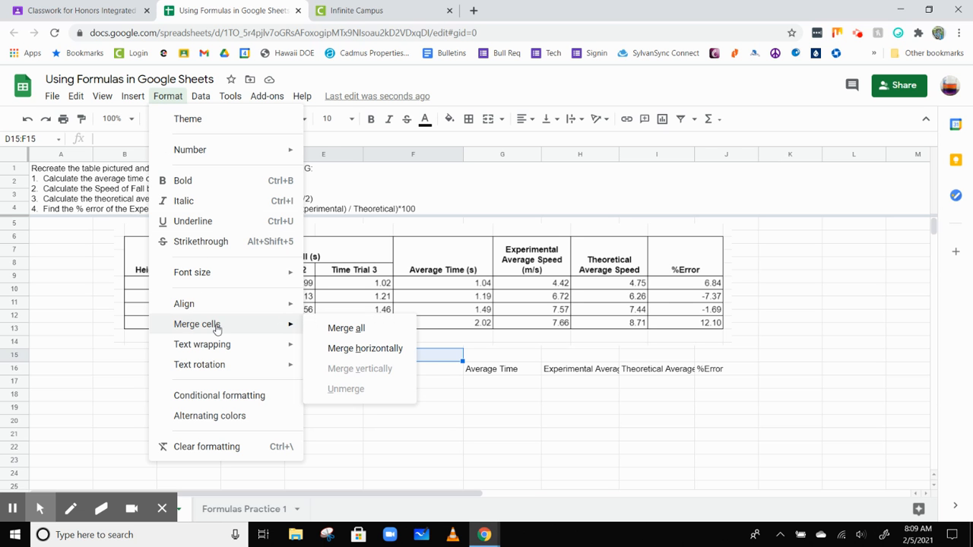
{"action": "left_click", "coordinate": [338, 330]}
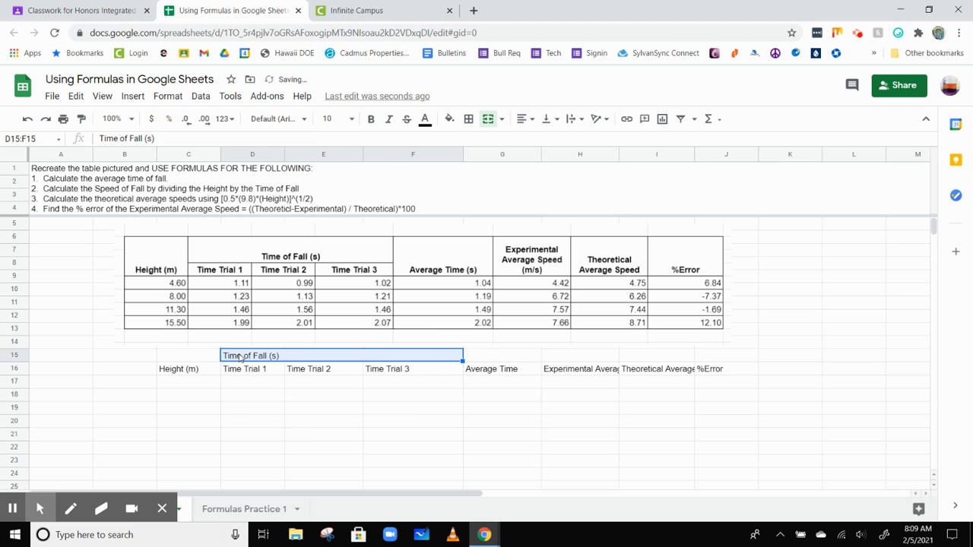
Merge all of the cells C15:C16 so the "Height (m)" header spans both header rows.
{"action": "left_click", "coordinate": [243, 386]}
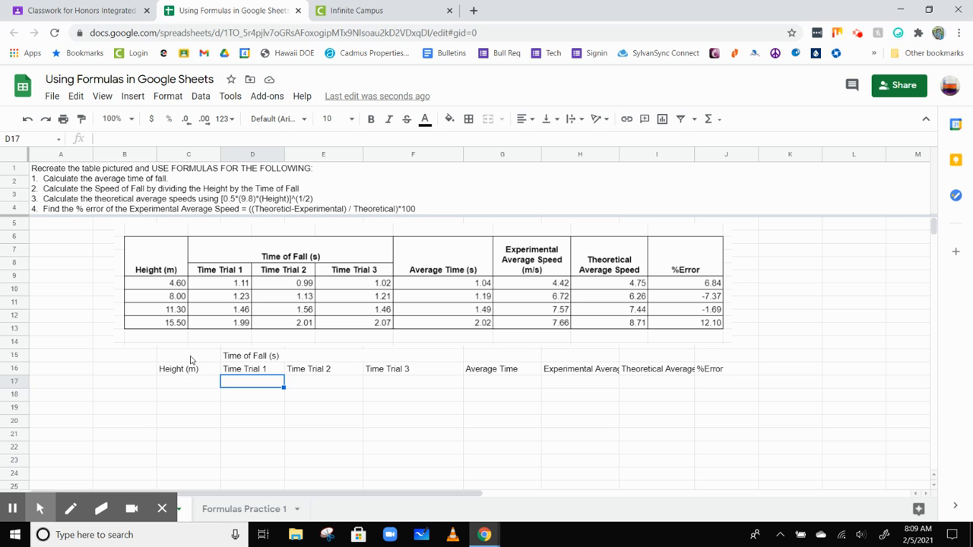
{"action": "left_click", "coordinate": [191, 360]}
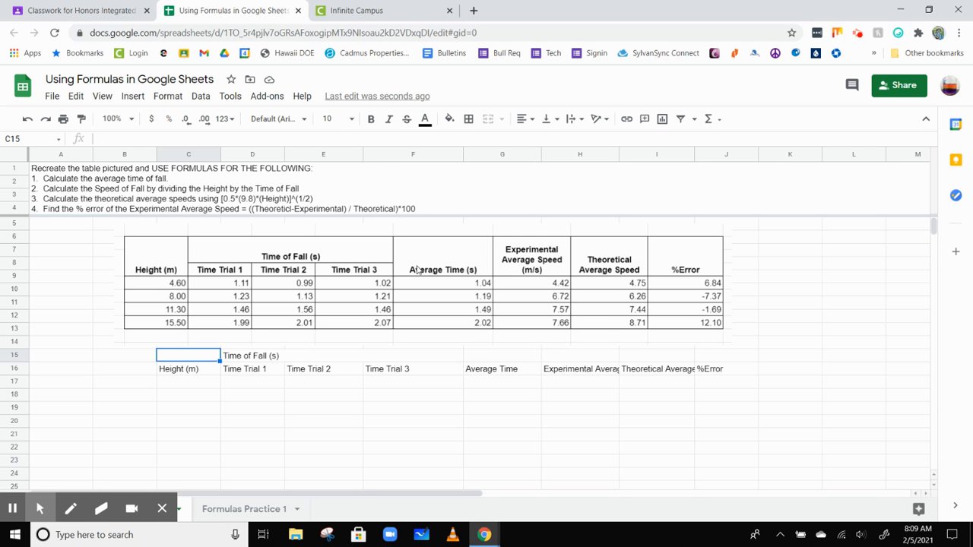
{"action": "left_click", "coordinate": [188, 370]}
{"action": "left_click", "coordinate": [190, 355]}
{"action": "left_click_drag", "start_coordinate": [191, 356], "coordinate": [192, 370]}
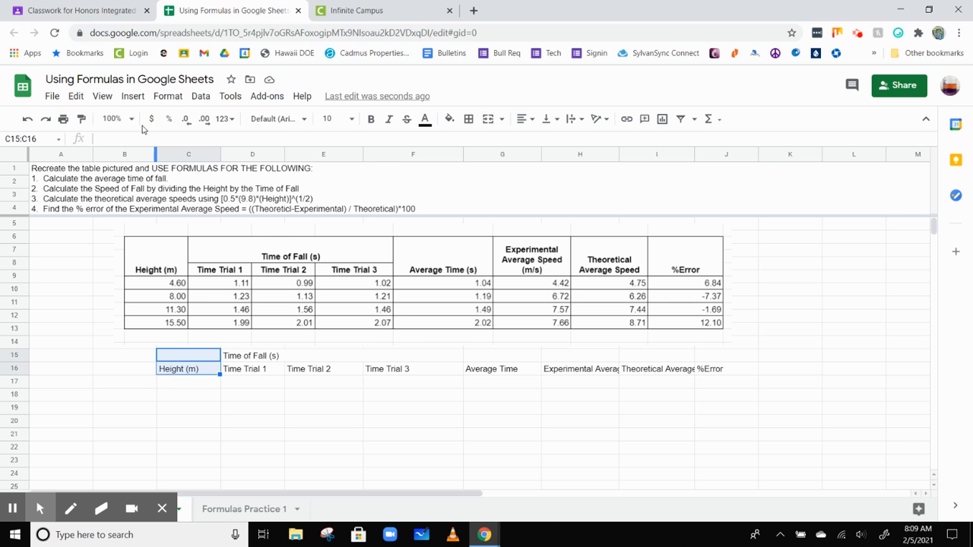
{"action": "left_click", "coordinate": [167, 95]}
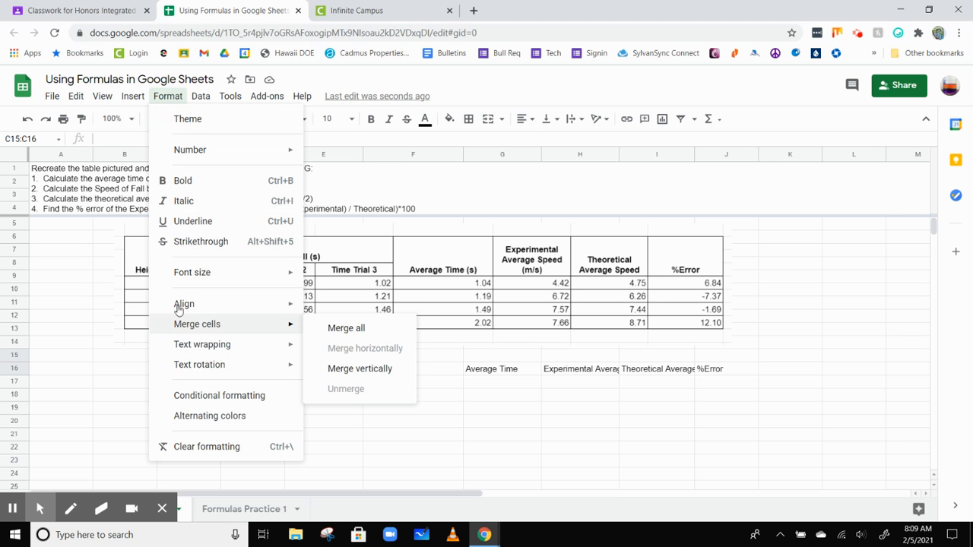
{"action": "mouse_move", "coordinate": [187, 323]}
{"action": "left_click", "coordinate": [325, 328]}
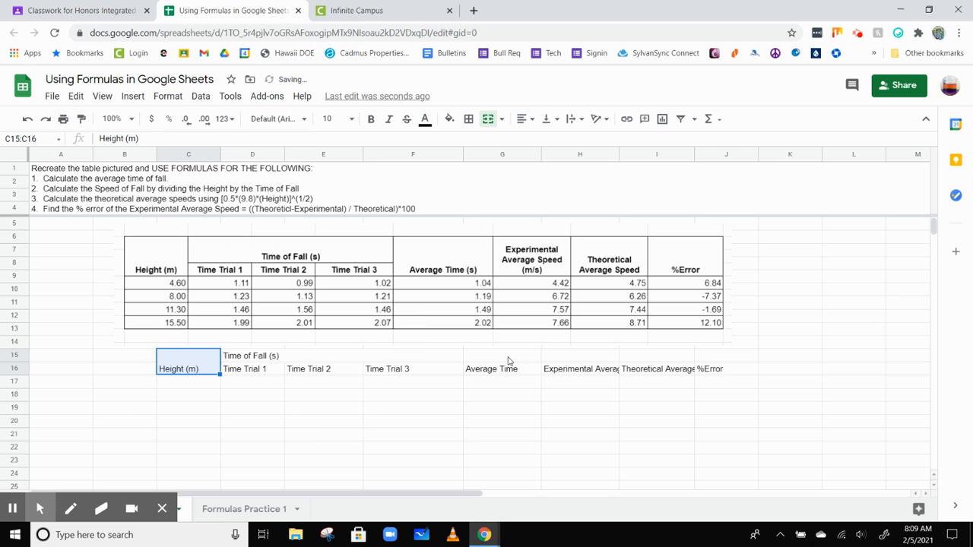
Merge G15:G16 for the "Average Time" header and H15:H16 for the "Experimental Average Speed (m/s)" header.
{"action": "left_click_drag", "start_coordinate": [508, 360], "coordinate": [513, 373]}
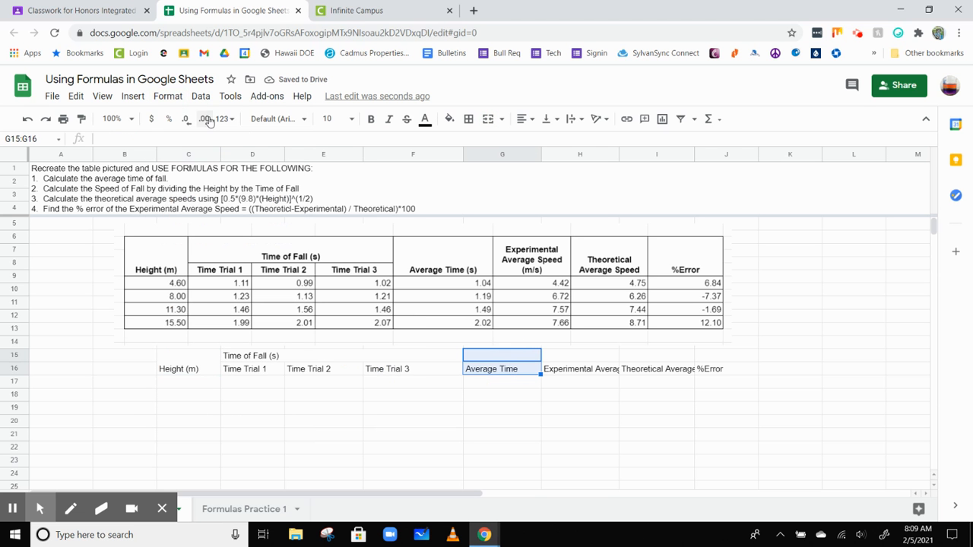
{"action": "left_click", "coordinate": [170, 97]}
{"action": "mouse_move", "coordinate": [221, 328]}
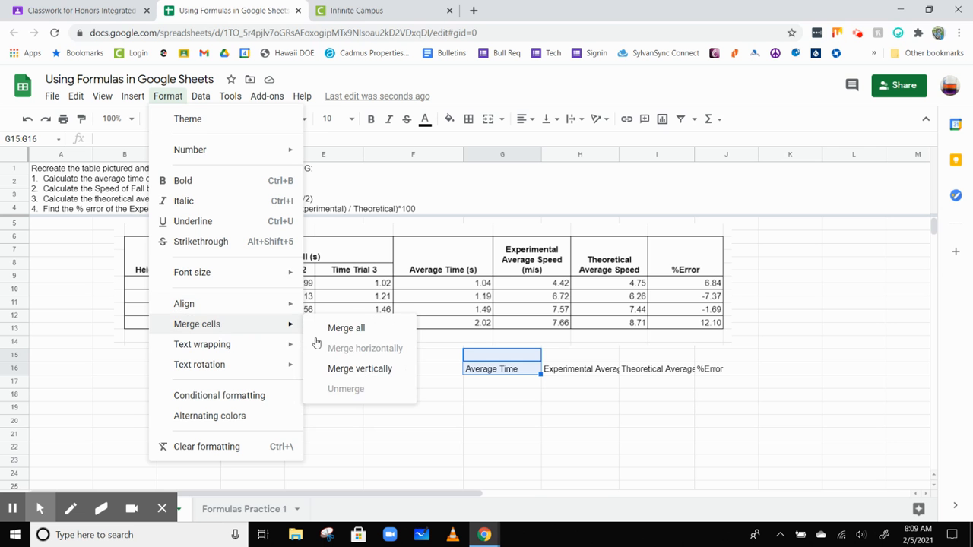
{"action": "left_click", "coordinate": [334, 327]}
{"action": "left_click_drag", "start_coordinate": [573, 358], "coordinate": [572, 370]}
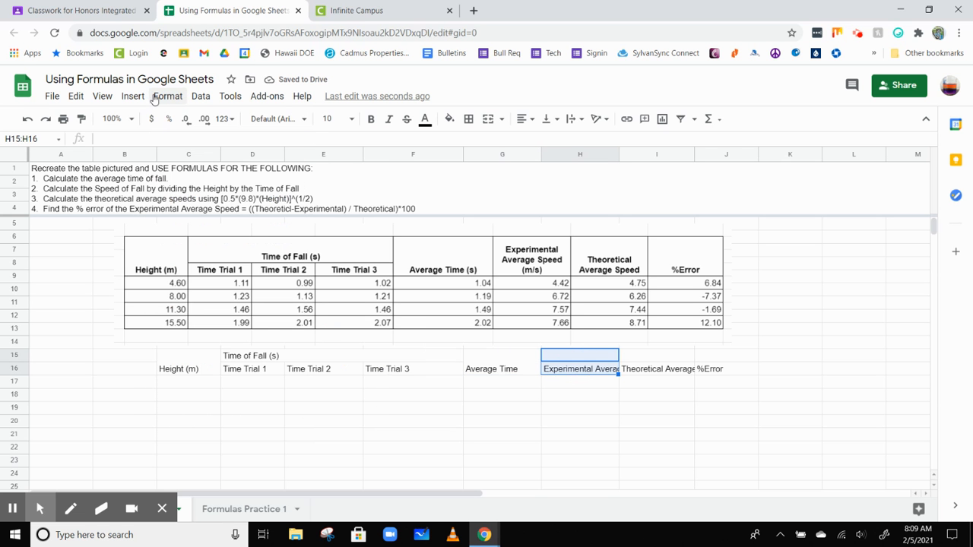
{"action": "left_click", "coordinate": [154, 99]}
{"action": "mouse_move", "coordinate": [210, 324]}
{"action": "left_click", "coordinate": [331, 328]}
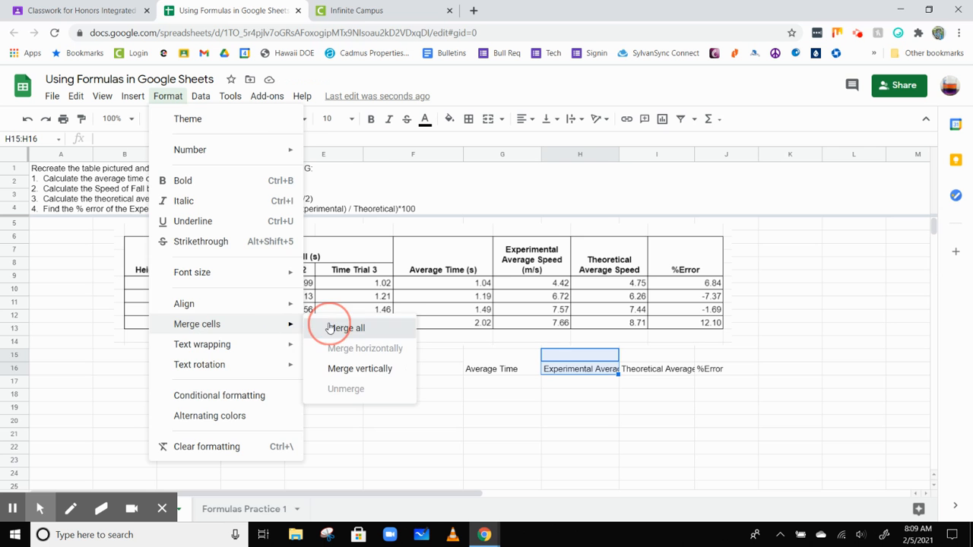
Merge I15:I16 for the "Theoretical Average Speed (m/s)" header and J15:J16 for the "%Error" header.
{"action": "left_click_drag", "start_coordinate": [658, 355], "coordinate": [642, 370]}
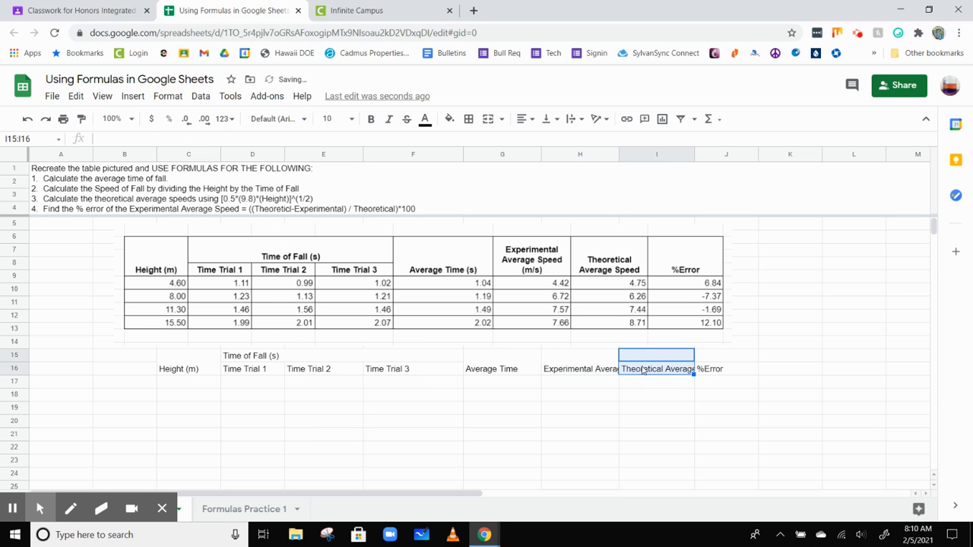
{"action": "left_click", "coordinate": [168, 96]}
{"action": "mouse_move", "coordinate": [183, 328]}
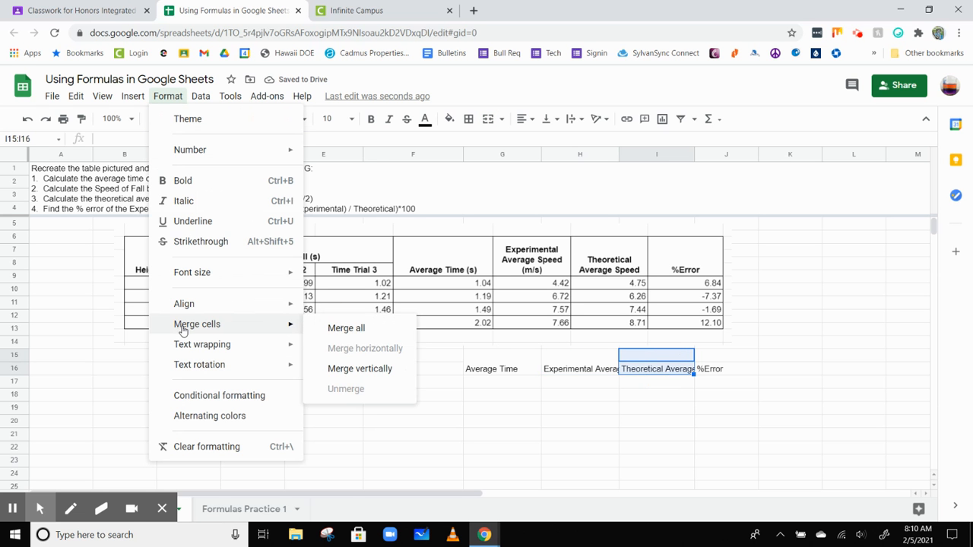
{"action": "left_click", "coordinate": [355, 329]}
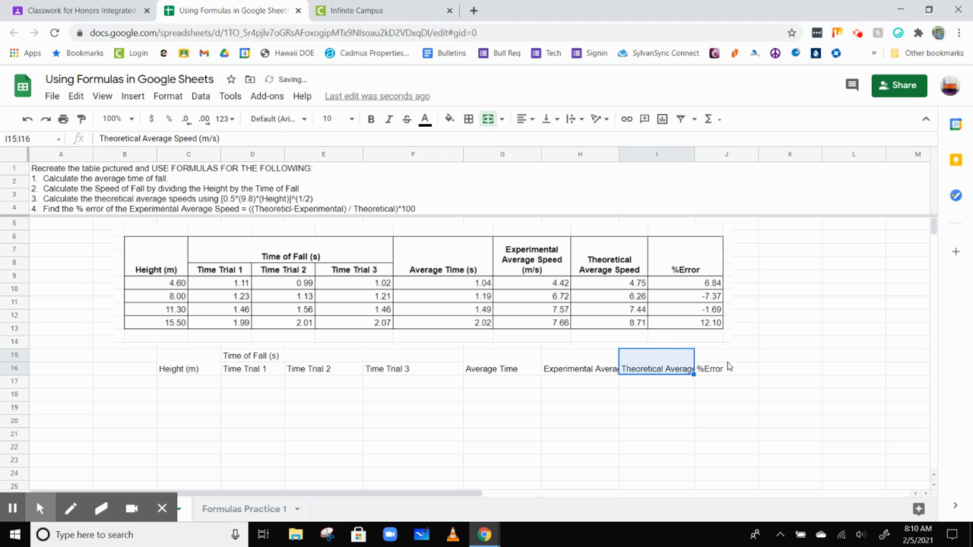
{"action": "left_click_drag", "start_coordinate": [726, 355], "coordinate": [720, 373]}
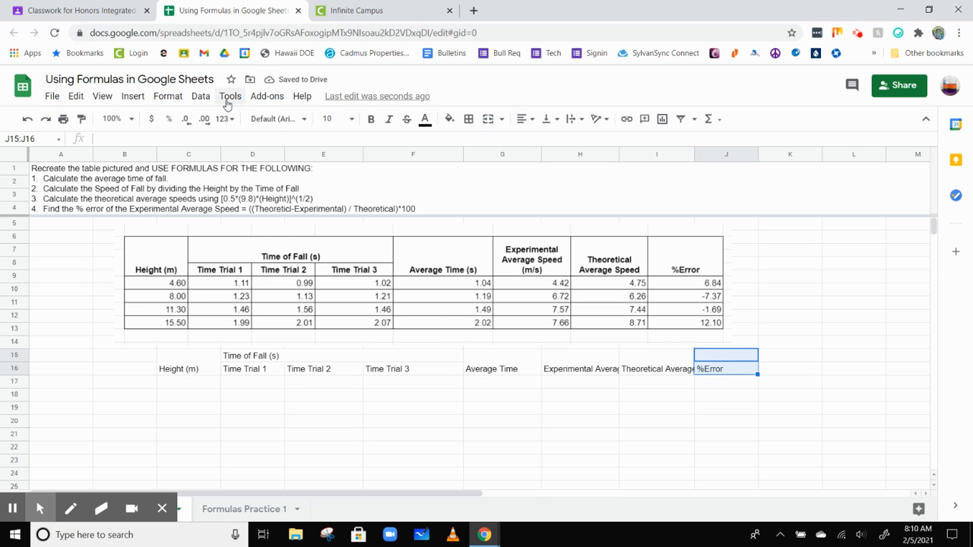
{"action": "left_click", "coordinate": [166, 96]}
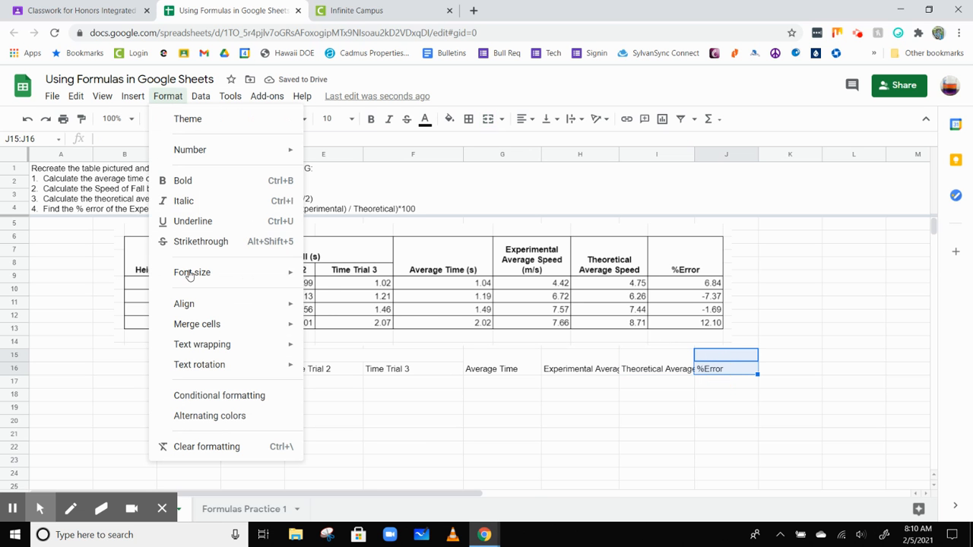
{"action": "mouse_move", "coordinate": [217, 324]}
{"action": "left_click", "coordinate": [338, 331]}
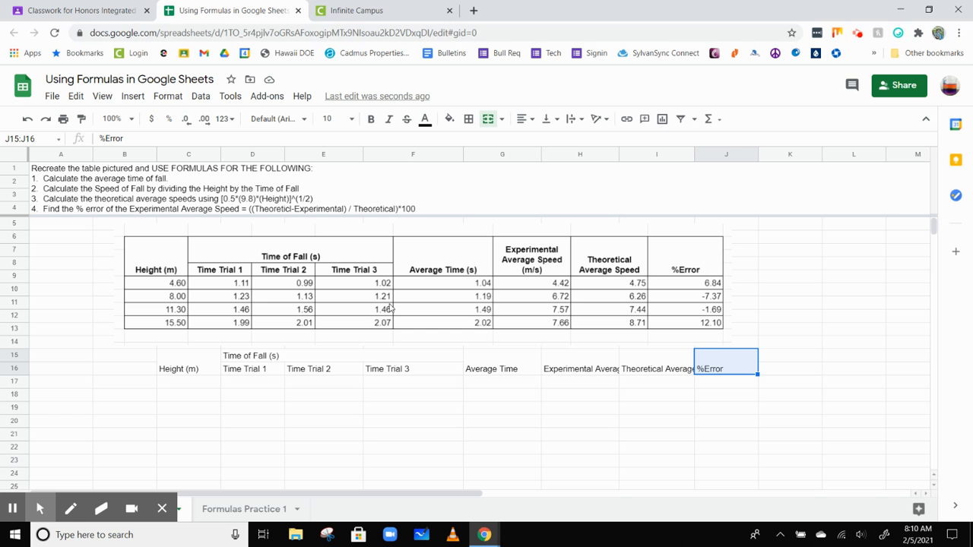
Center the header text in C15:J16 horizontally and make it bold.
{"action": "left_click", "coordinate": [200, 359]}
{"action": "left_click_drag", "start_coordinate": [211, 360], "coordinate": [728, 370]}
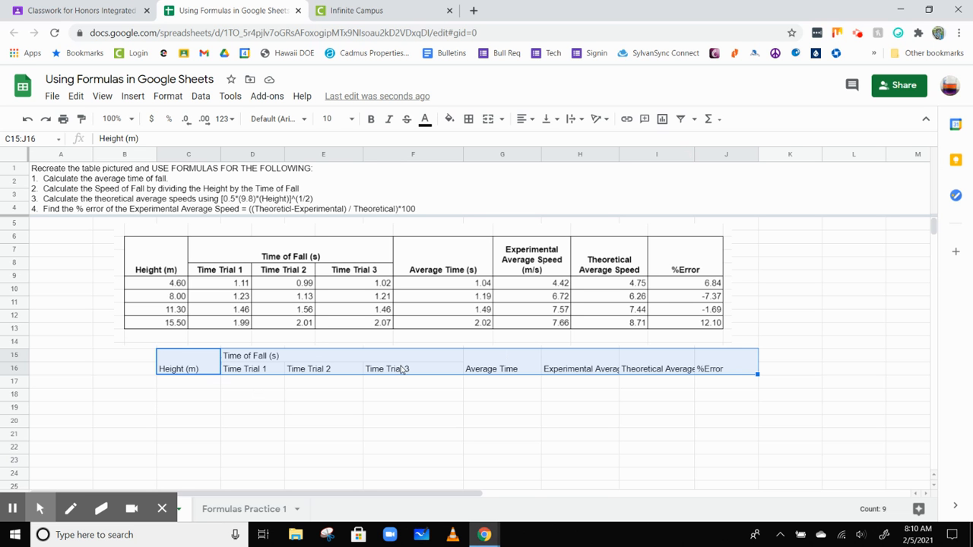
{"action": "left_click", "coordinate": [530, 120]}
{"action": "left_click", "coordinate": [536, 141]}
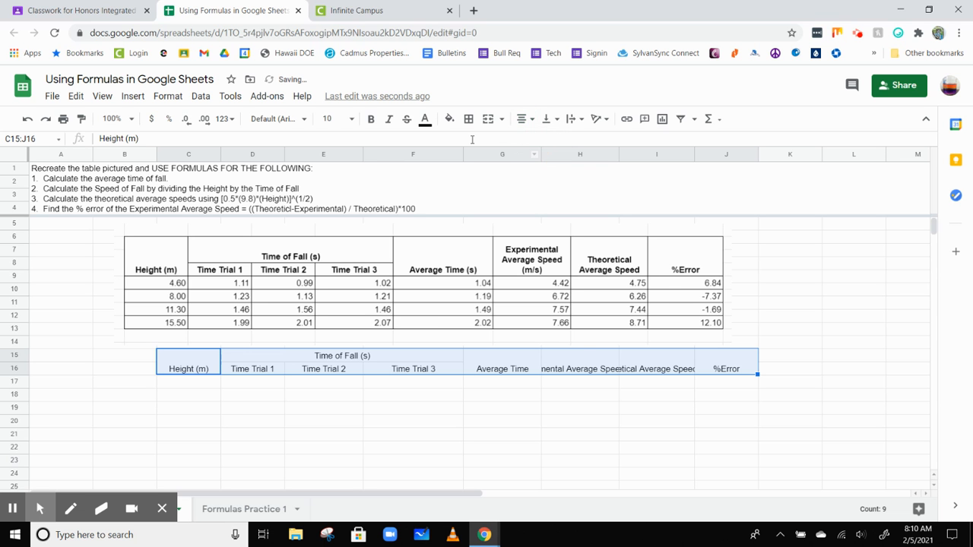
{"action": "left_click", "coordinate": [371, 120]}
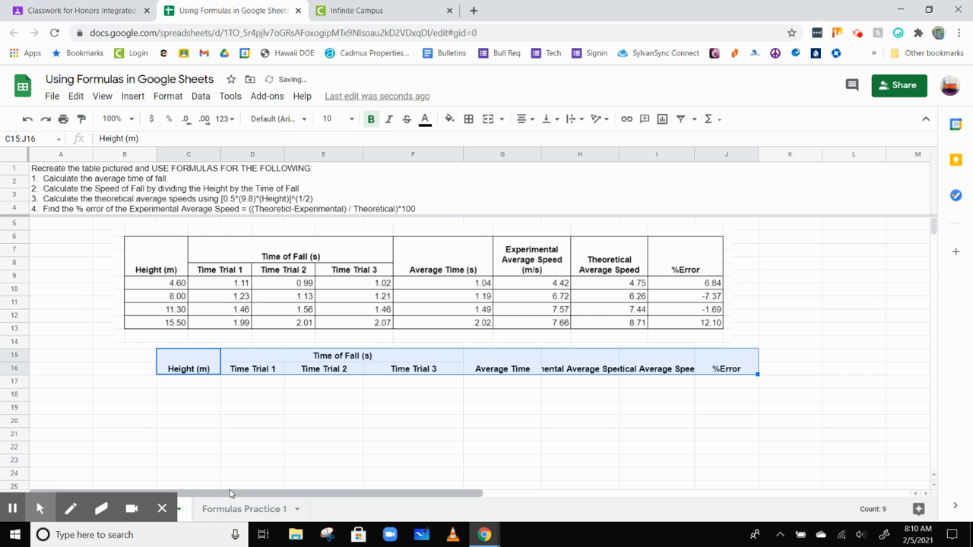
Wrap the text of the headers in C15:J16 so the long speed headers break over several lines.
{"action": "left_click", "coordinate": [573, 121]}
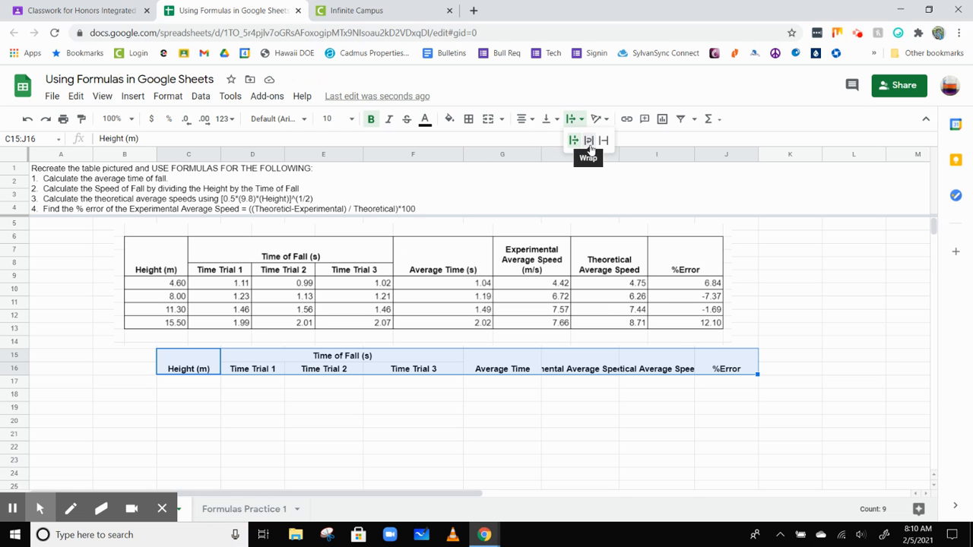
{"action": "left_click", "coordinate": [589, 143]}
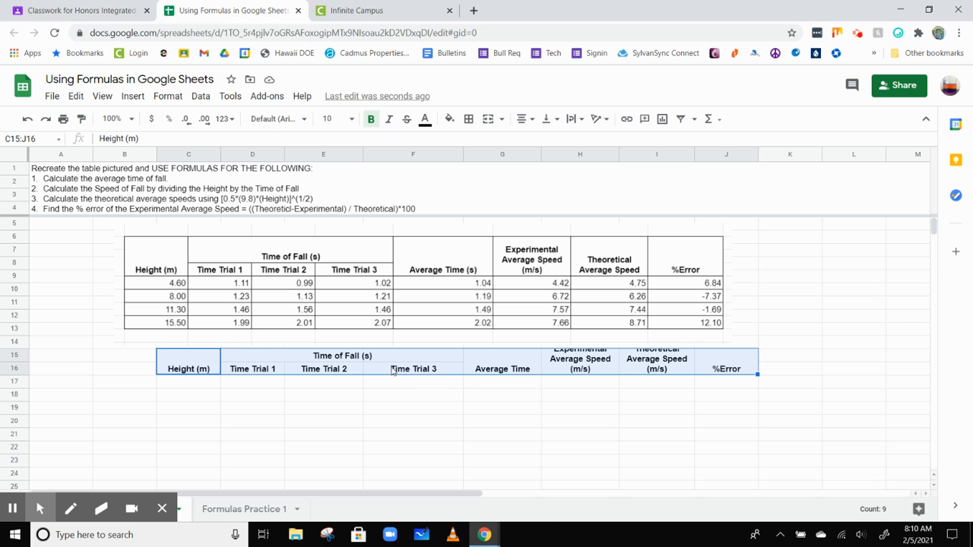
{"action": "left_click", "coordinate": [378, 403]}
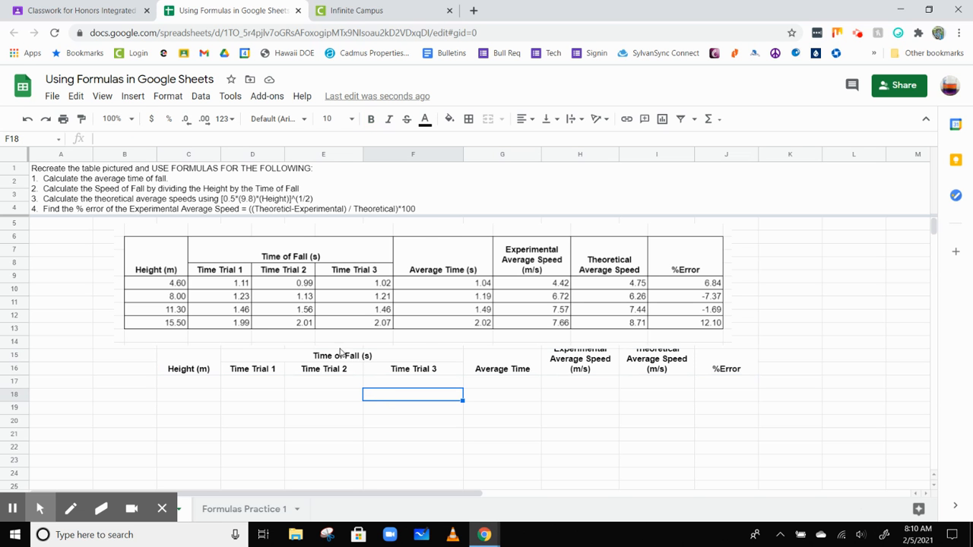
Move the picture of the reference table up slightly to uncover row 14 above the new headers.
{"action": "left_click", "coordinate": [349, 281]}
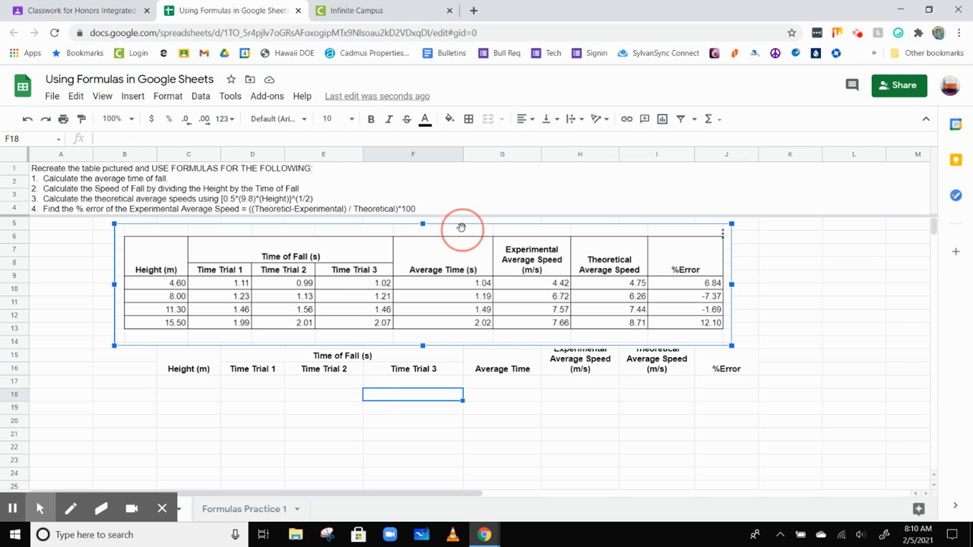
{"action": "left_click_drag", "start_coordinate": [461, 227], "coordinate": [460, 216]}
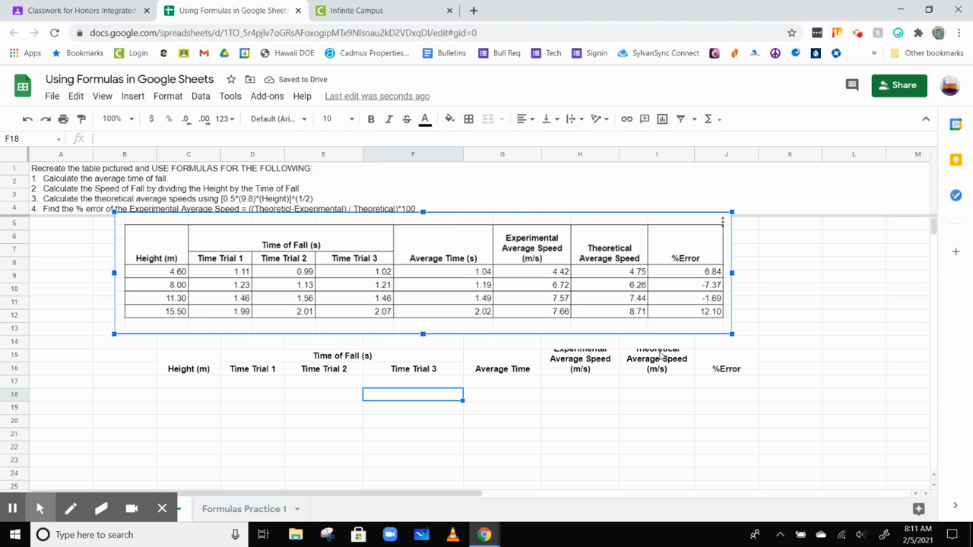
{"action": "left_click", "coordinate": [665, 346]}
{"action": "left_click", "coordinate": [610, 365]}
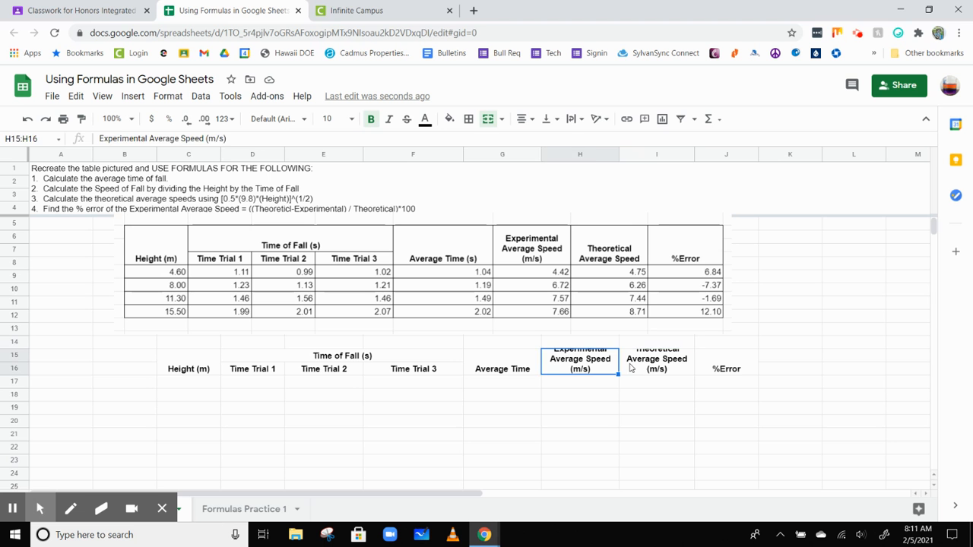
{"action": "left_click", "coordinate": [649, 359]}
{"action": "left_click", "coordinate": [584, 365]}
{"action": "left_click", "coordinate": [649, 365]}
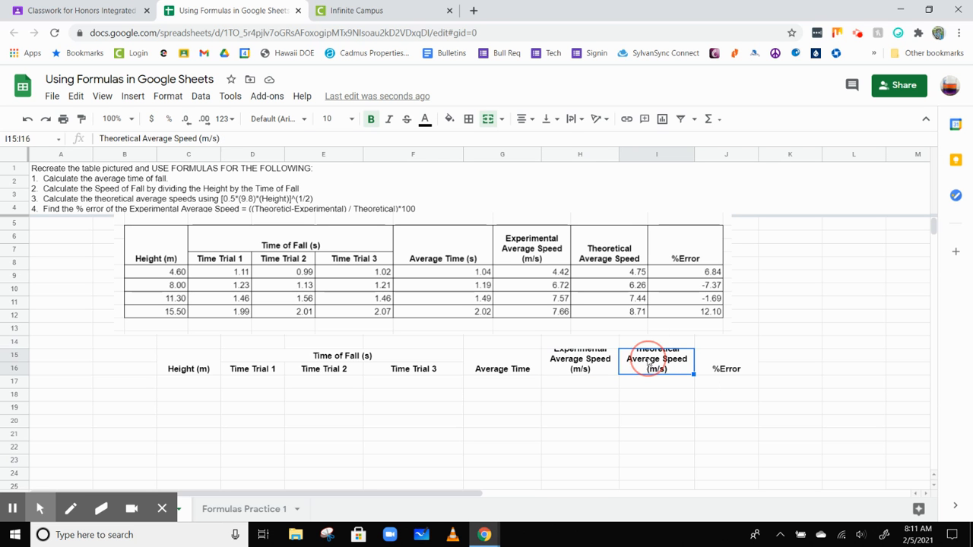
{"action": "left_click", "coordinate": [591, 363]}
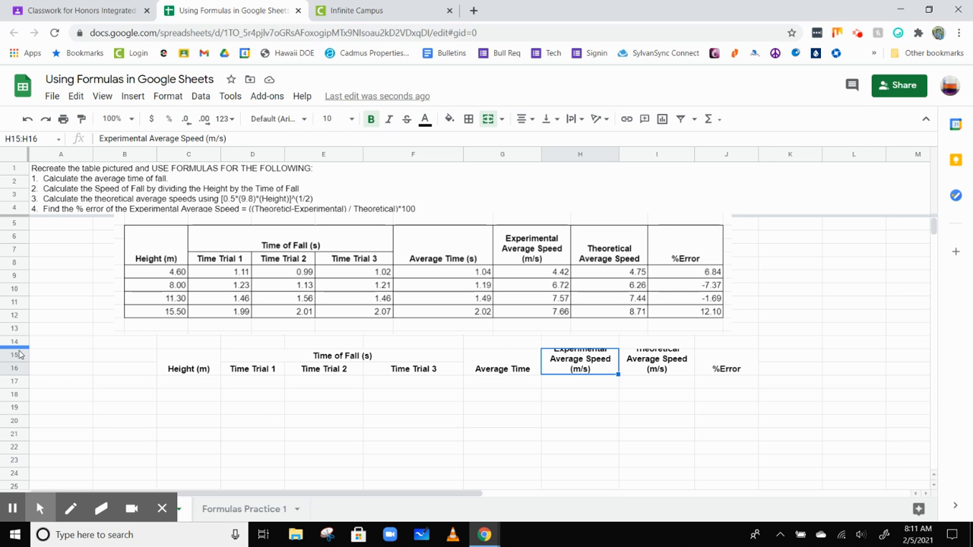
{"action": "left_click_drag", "start_coordinate": [22, 346], "coordinate": [20, 337]}
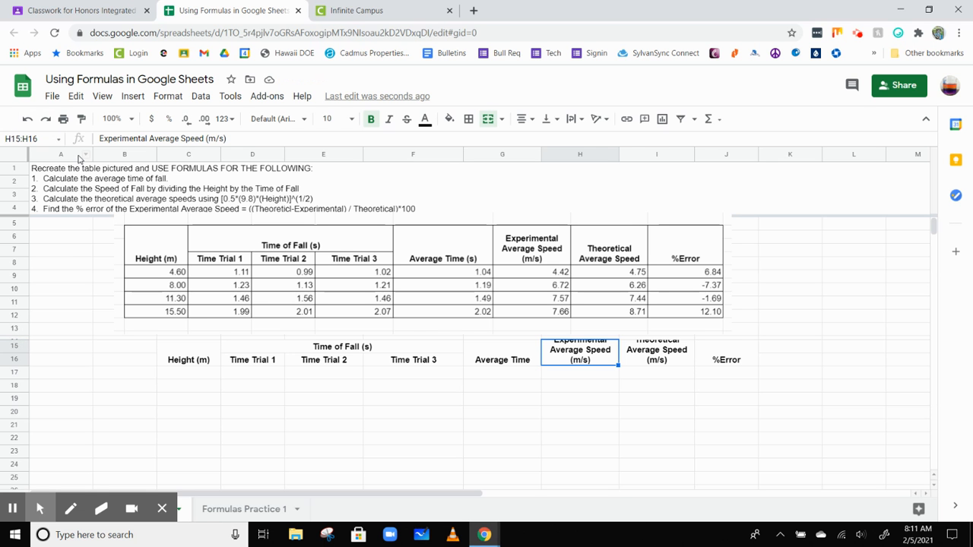
{"action": "key", "text": "ctrl+z"}
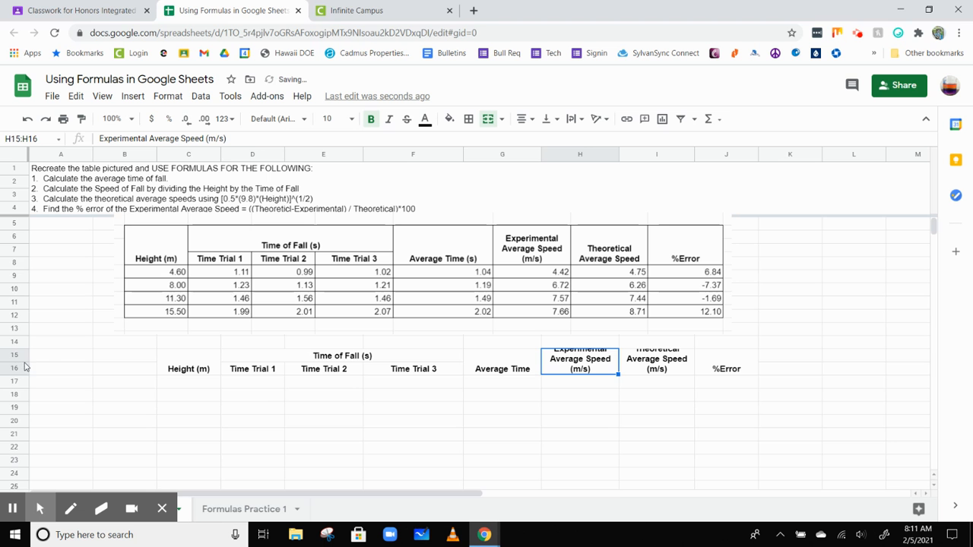
{"action": "left_click_drag", "start_coordinate": [25, 355], "coordinate": [24, 371]}
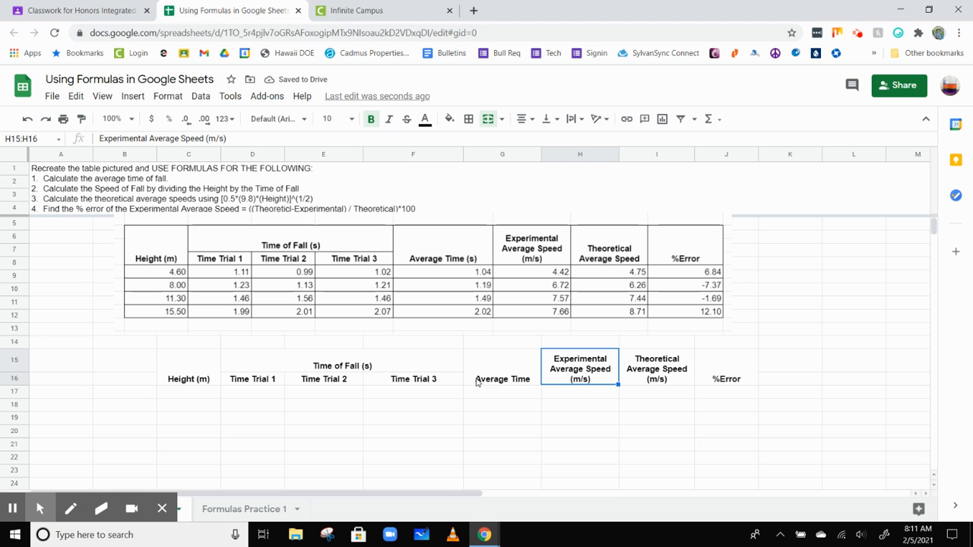
{"action": "key", "text": "ctrl+z"}
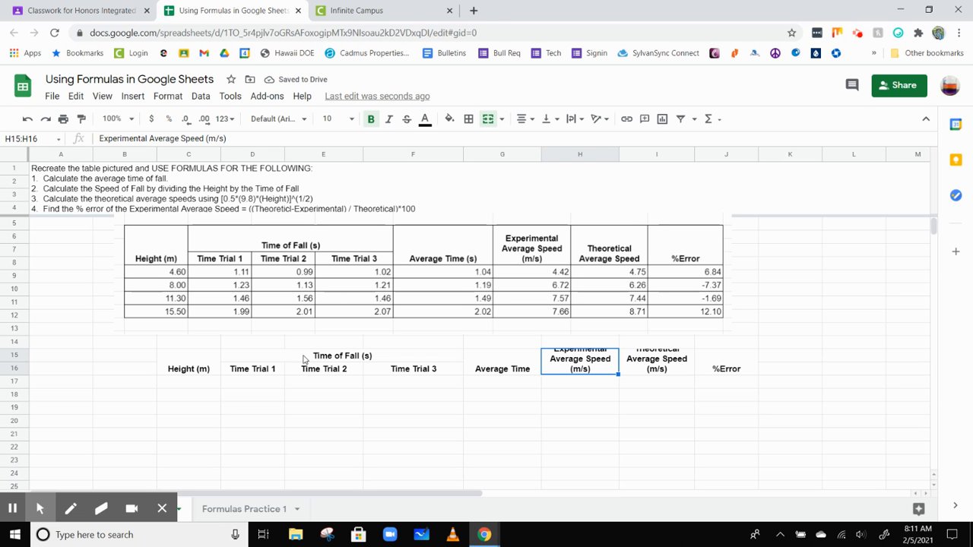
Merge all of the cells C14:C16 so the "Height (m)" header spans three rows.
{"action": "left_click_drag", "start_coordinate": [185, 343], "coordinate": [188, 368]}
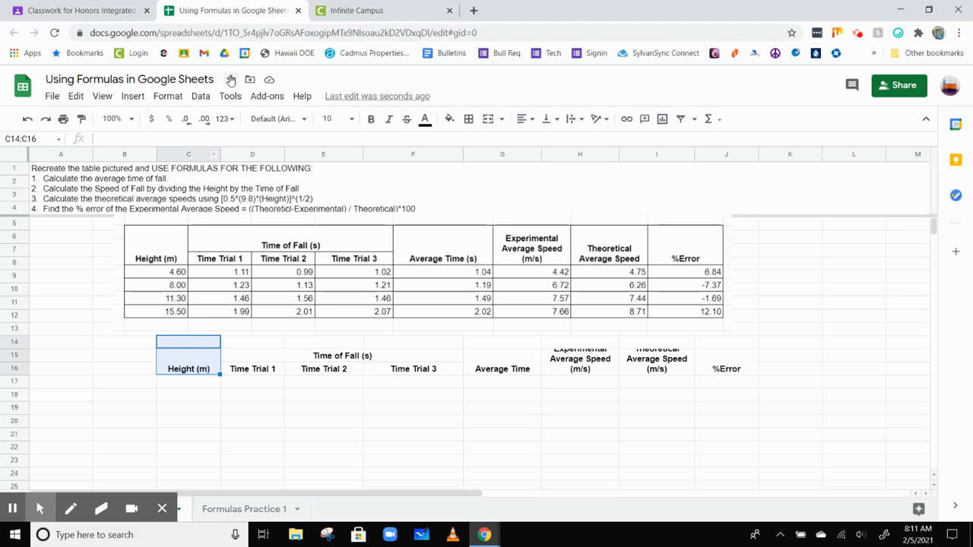
{"action": "left_click", "coordinate": [167, 96]}
{"action": "mouse_move", "coordinate": [226, 325]}
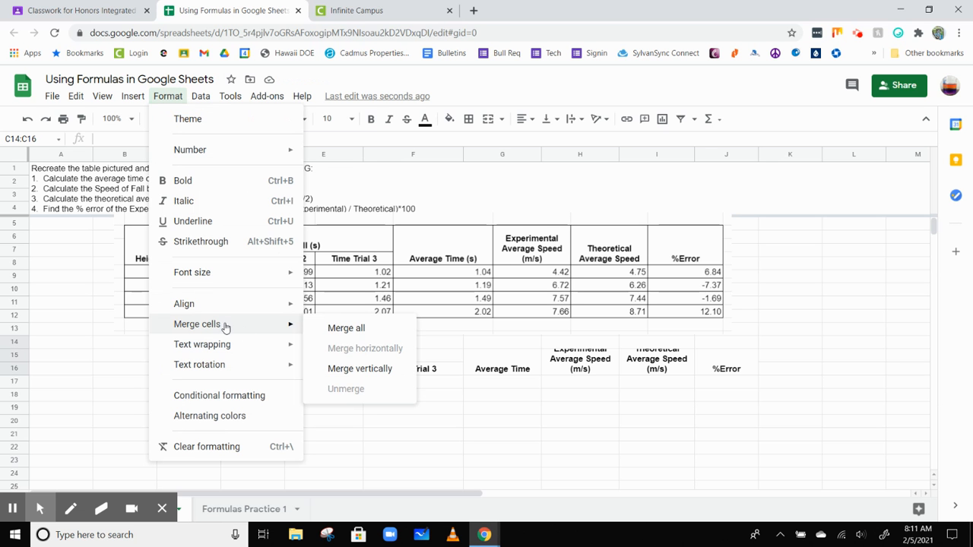
{"action": "left_click", "coordinate": [336, 333]}
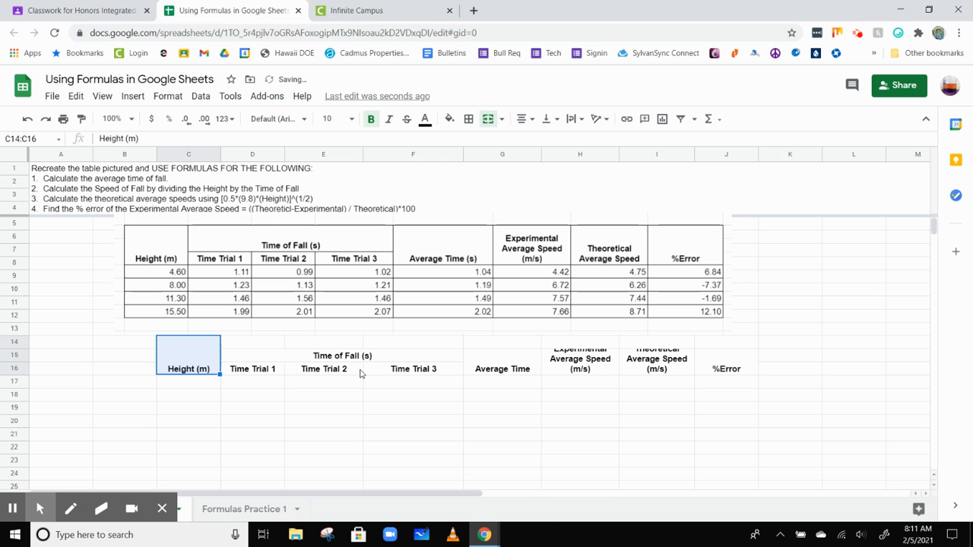
Merge the empty cells D14:F14 and combine them with the row below so the "Time of Fall (s)" header fills D14:F15.
{"action": "left_click_drag", "start_coordinate": [268, 343], "coordinate": [402, 342]}
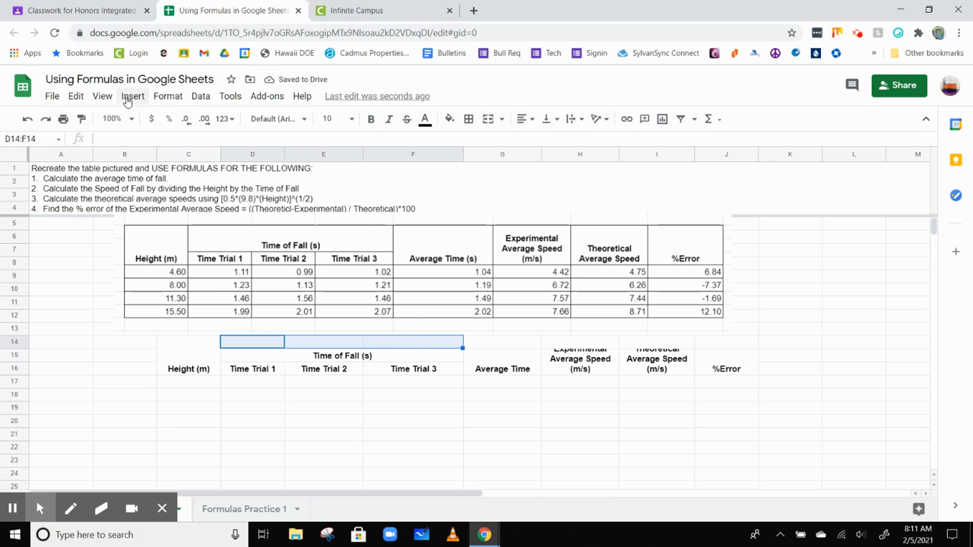
{"action": "left_click", "coordinate": [166, 95]}
{"action": "mouse_move", "coordinate": [205, 327]}
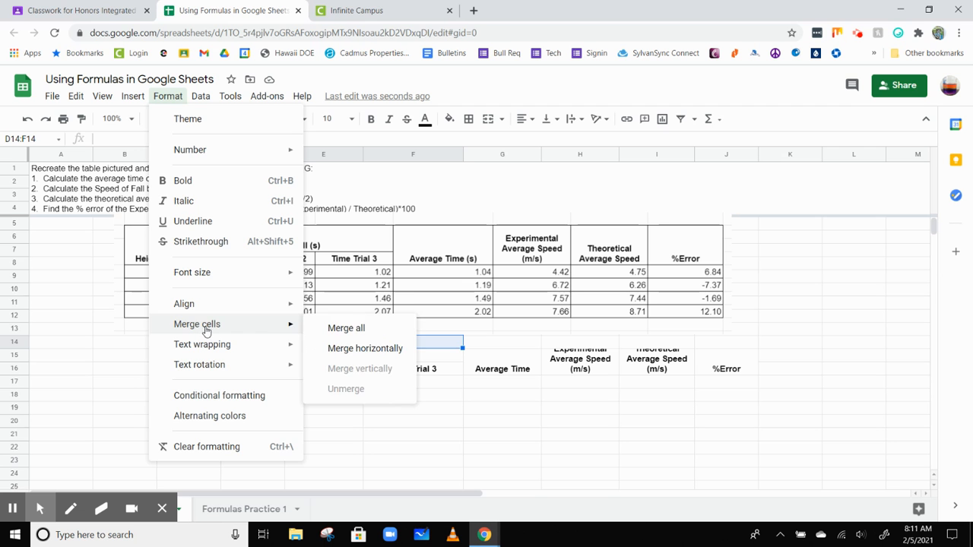
{"action": "left_click", "coordinate": [317, 331]}
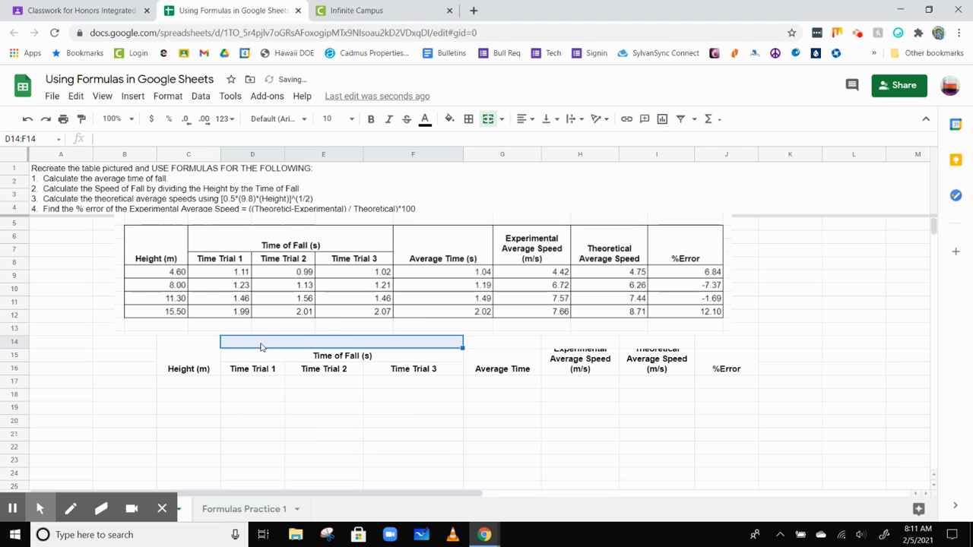
{"action": "left_click_drag", "start_coordinate": [293, 342], "coordinate": [288, 352]}
{"action": "left_click", "coordinate": [168, 96]}
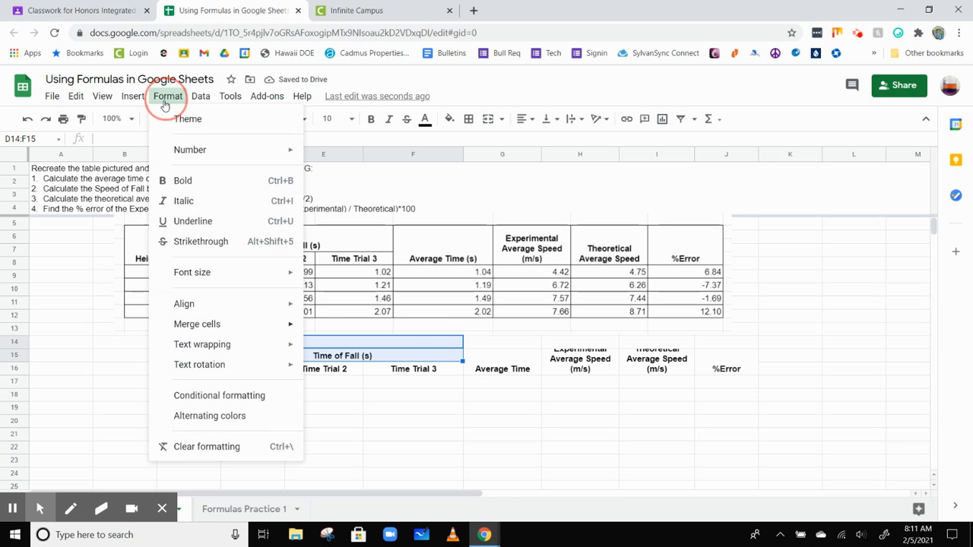
{"action": "mouse_move", "coordinate": [231, 326]}
{"action": "left_click", "coordinate": [334, 328]}
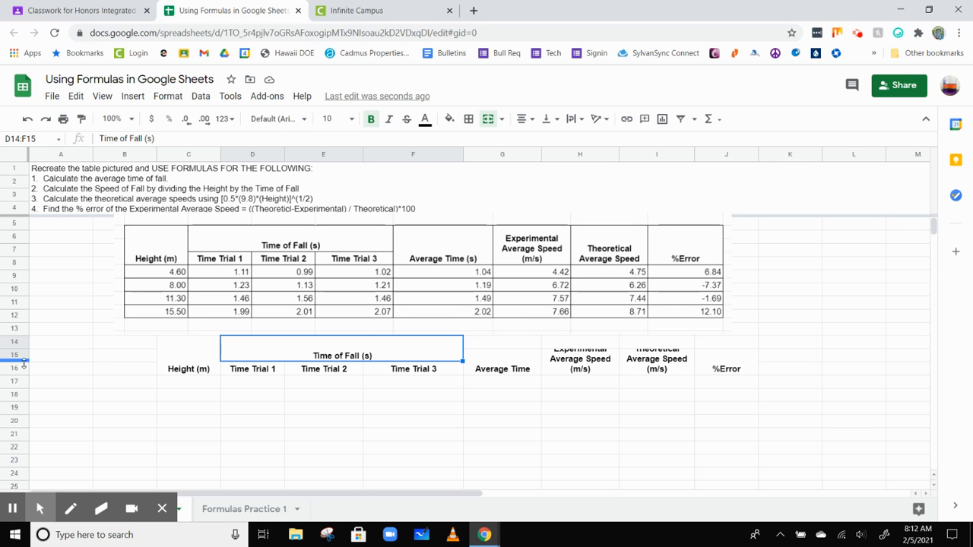
Merge all of the cells G14:G16 so the "Average Time" header spans three rows.
{"action": "left_click", "coordinate": [493, 348]}
{"action": "left_click_drag", "start_coordinate": [493, 348], "coordinate": [494, 368]}
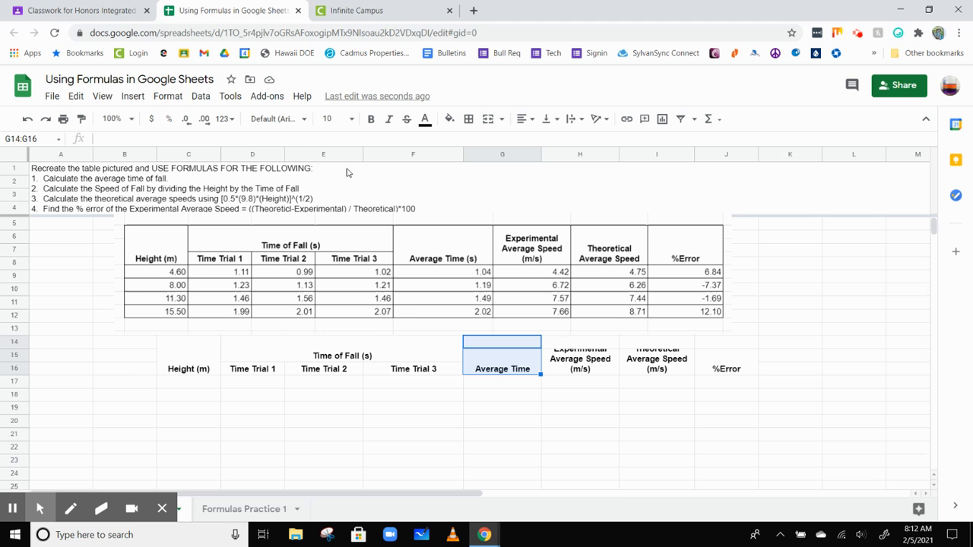
{"action": "left_click", "coordinate": [168, 97]}
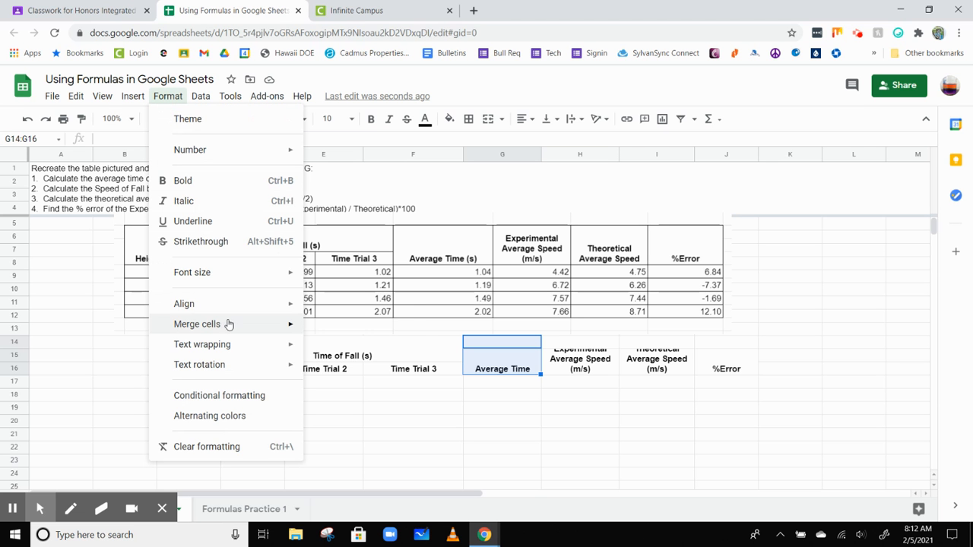
{"action": "mouse_move", "coordinate": [228, 324]}
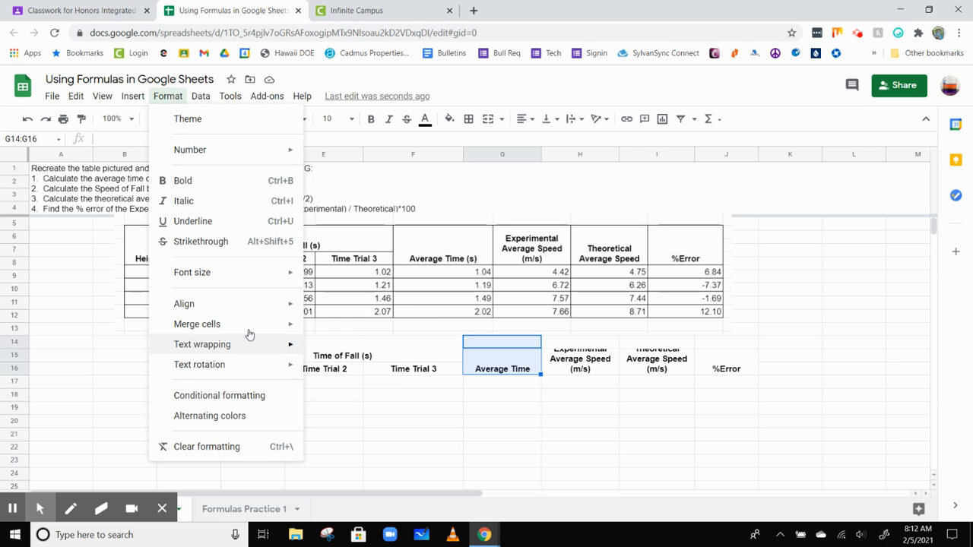
{"action": "left_click", "coordinate": [315, 325]}
{"action": "left_click", "coordinate": [373, 332]}
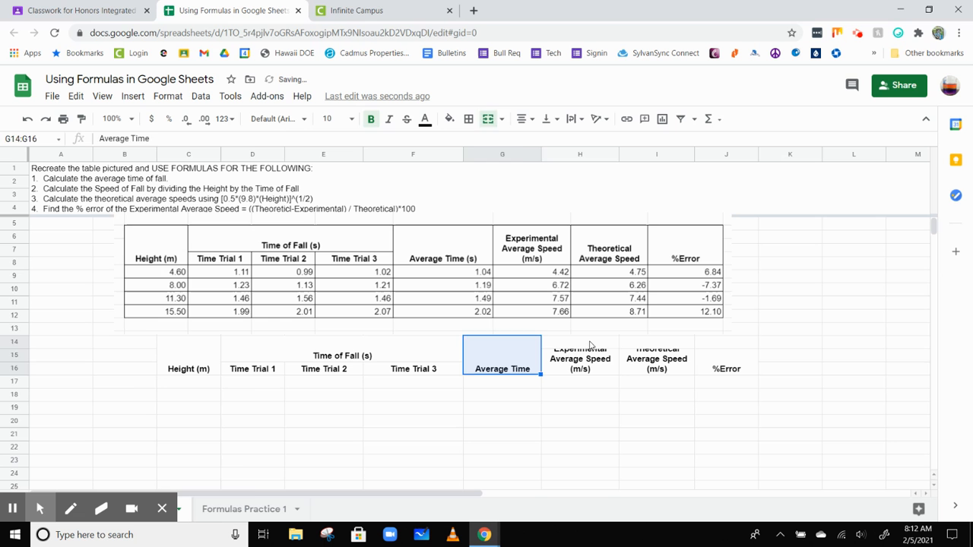
Merge all of the cells H14:H16 so the "Experimental Average Speed (m/s)" header spans three rows.
{"action": "left_click_drag", "start_coordinate": [580, 343], "coordinate": [594, 365]}
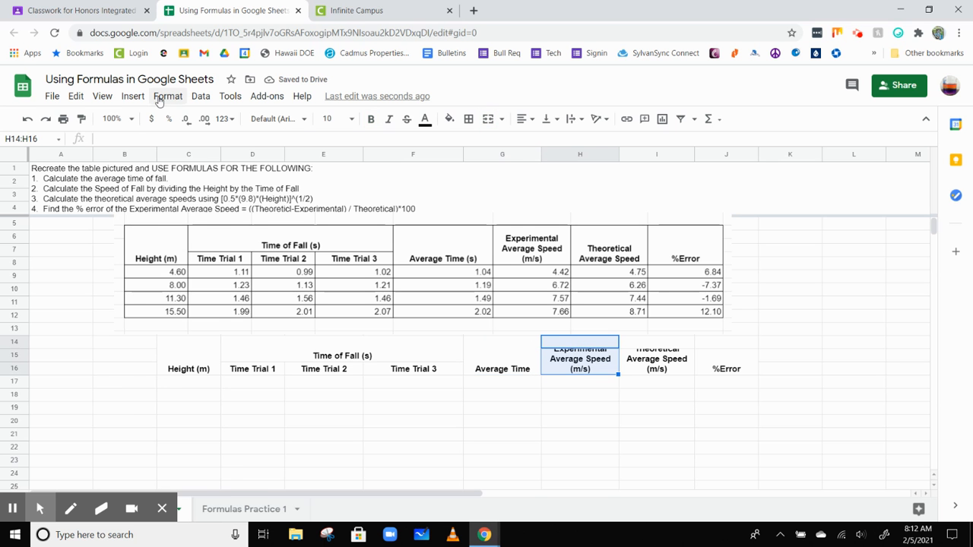
{"action": "left_click", "coordinate": [132, 96]}
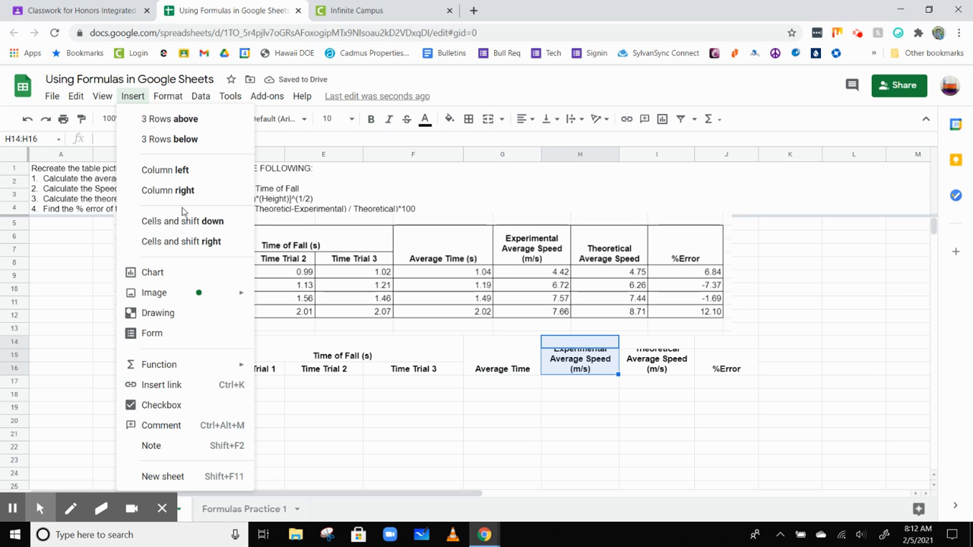
{"action": "mouse_move", "coordinate": [168, 96]}
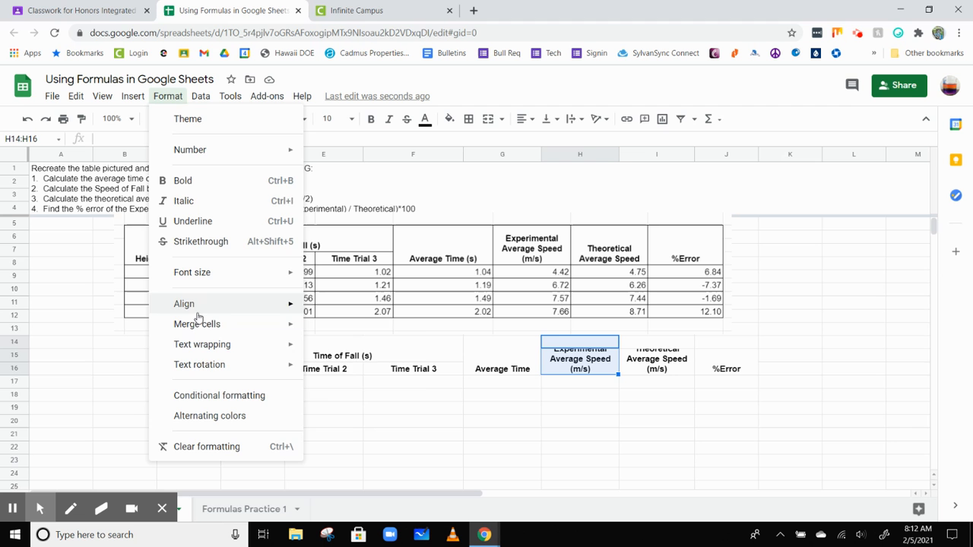
{"action": "mouse_move", "coordinate": [226, 324]}
{"action": "left_click", "coordinate": [326, 324]}
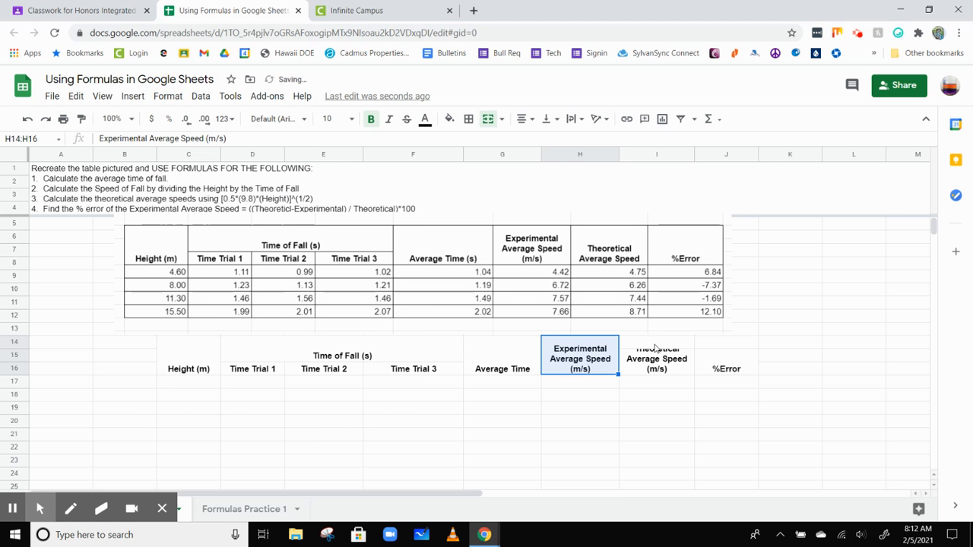
Merge all of the cells I14:I16 so the "Theoretical Average Speed (m/s)" header spans three rows.
{"action": "left_click_drag", "start_coordinate": [655, 346], "coordinate": [646, 366]}
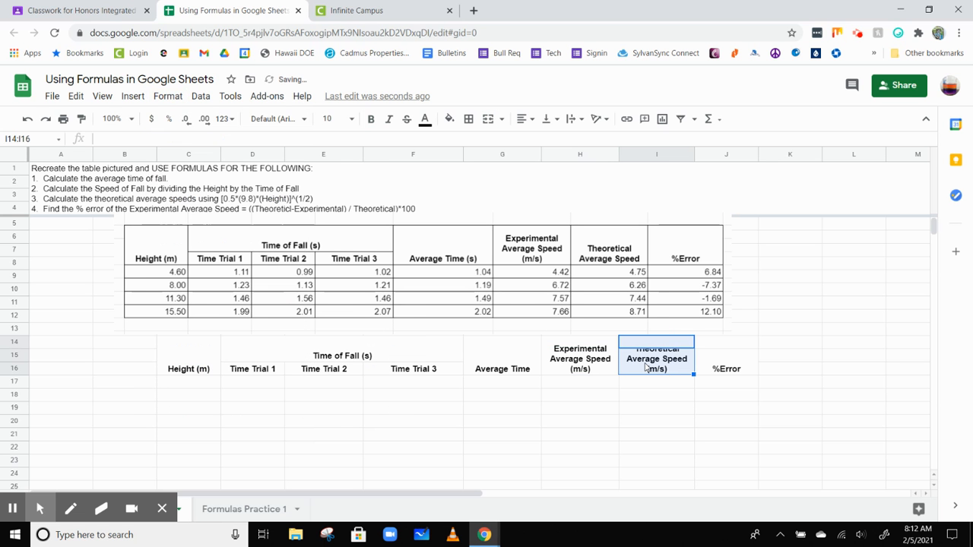
{"action": "left_click", "coordinate": [168, 96]}
{"action": "mouse_move", "coordinate": [199, 326]}
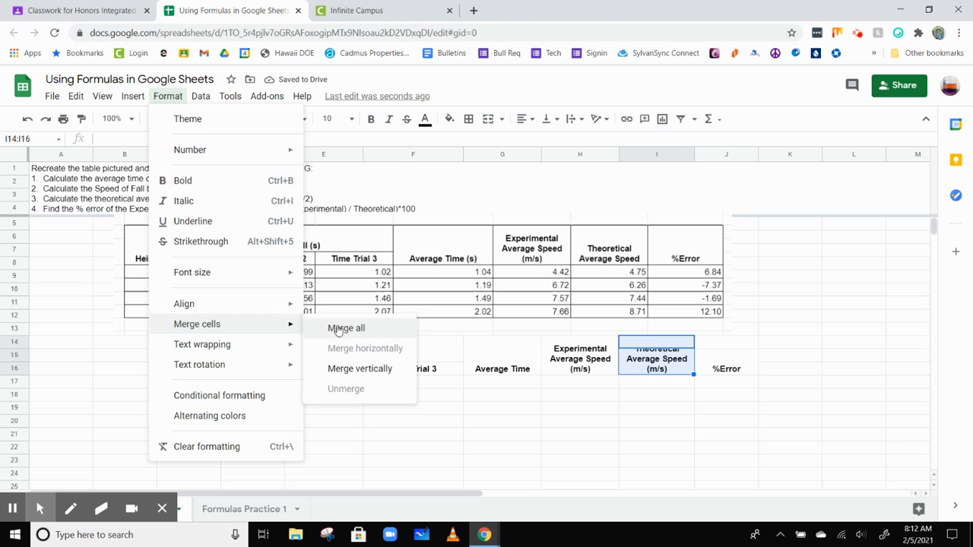
{"action": "left_click", "coordinate": [336, 328]}
Merge all of the cells J14:J16 so the "%Error" header spans three rows.
{"action": "left_click_drag", "start_coordinate": [702, 349], "coordinate": [717, 370]}
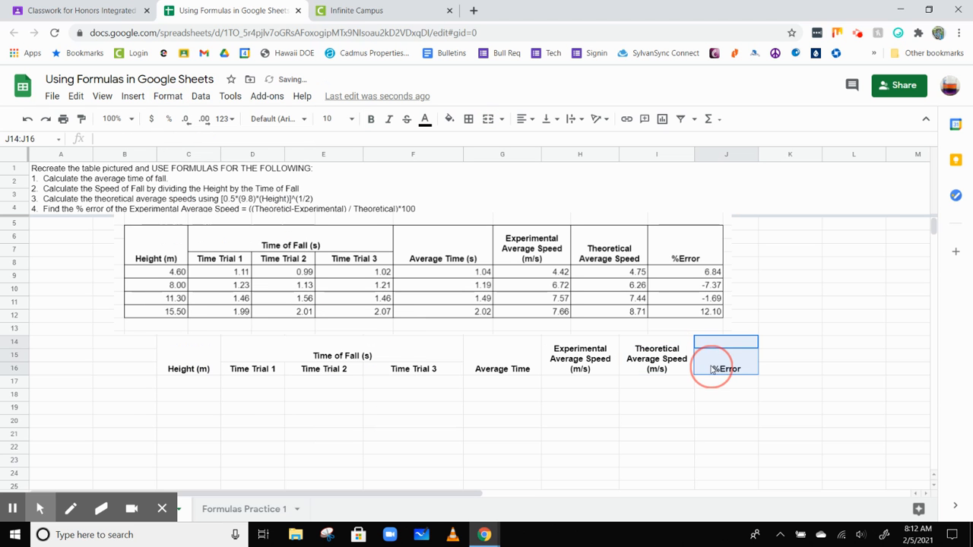
{"action": "left_click", "coordinate": [168, 96]}
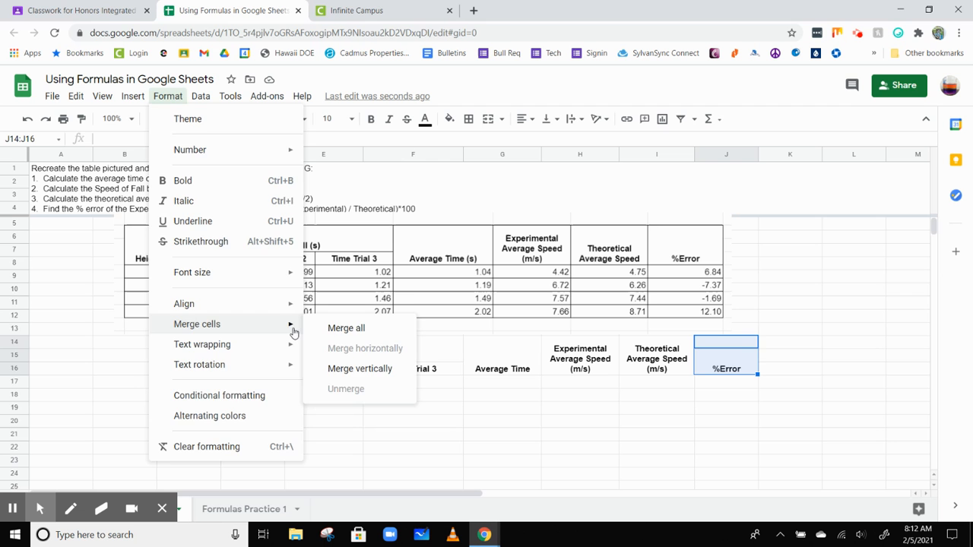
{"action": "left_click", "coordinate": [323, 332]}
{"action": "left_click", "coordinate": [688, 411]}
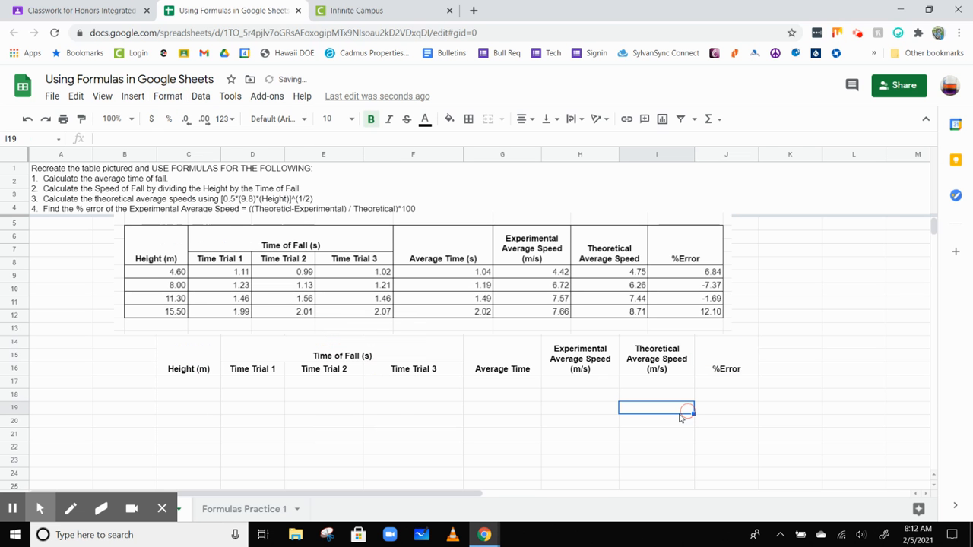
{"action": "left_click", "coordinate": [144, 356]}
{"action": "left_click", "coordinate": [145, 370]}
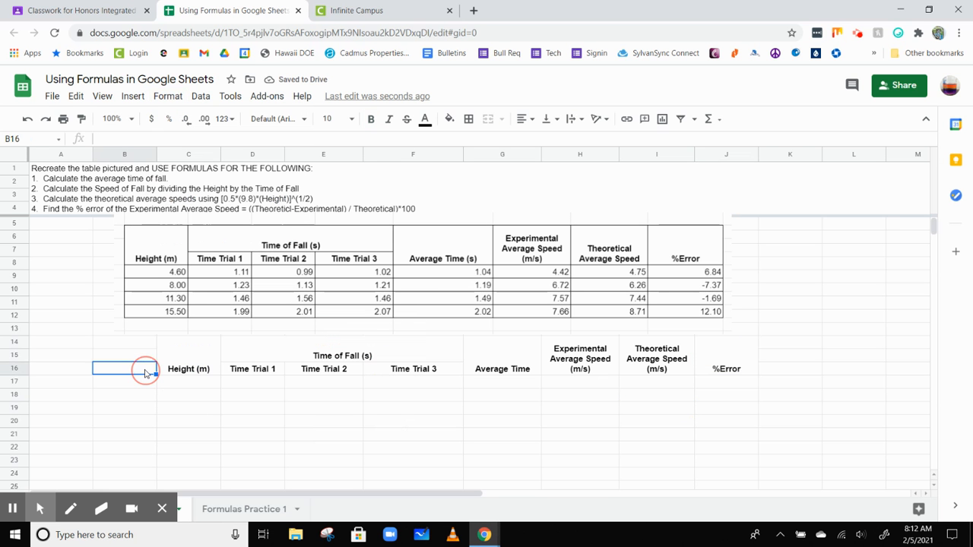
{"action": "left_click", "coordinate": [134, 344]}
{"action": "left_click", "coordinate": [135, 358]}
{"action": "left_click", "coordinate": [137, 370]}
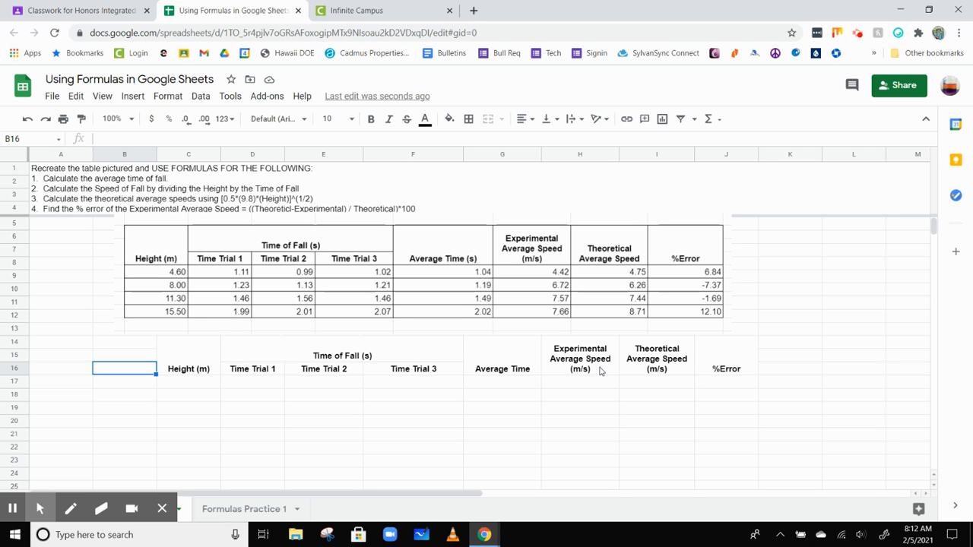
Add the unit to the average time header in G14:G16 so it reads "Average Time (s)".
{"action": "left_click", "coordinate": [532, 372]}
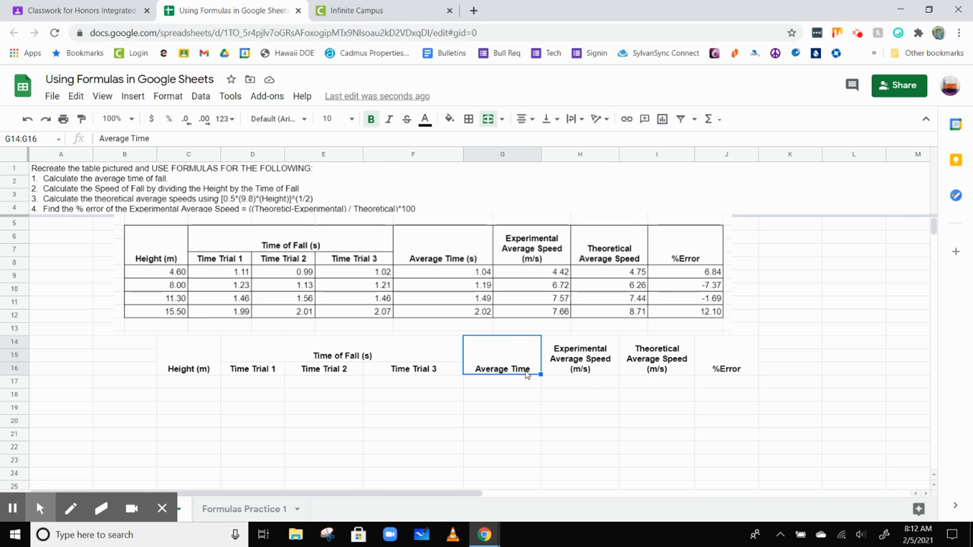
{"action": "double_click", "coordinate": [524, 369]}
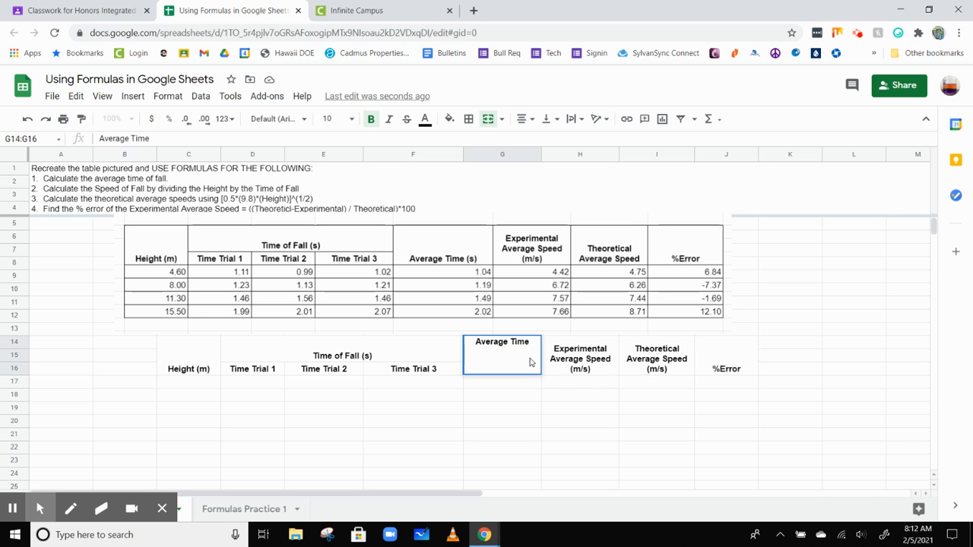
{"action": "type", "text": "(s0"}
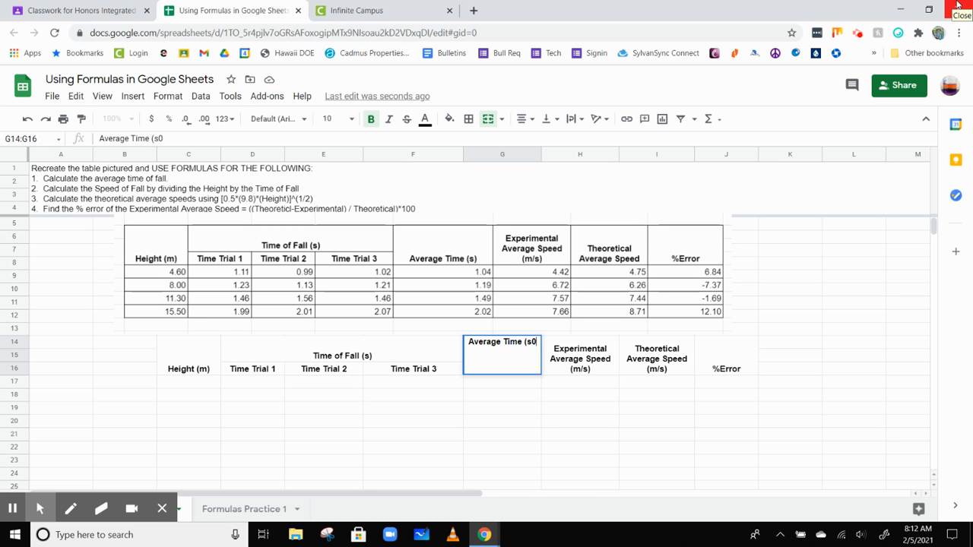
{"action": "key", "text": "BackSpace"}
{"action": "type", "text": ")"}
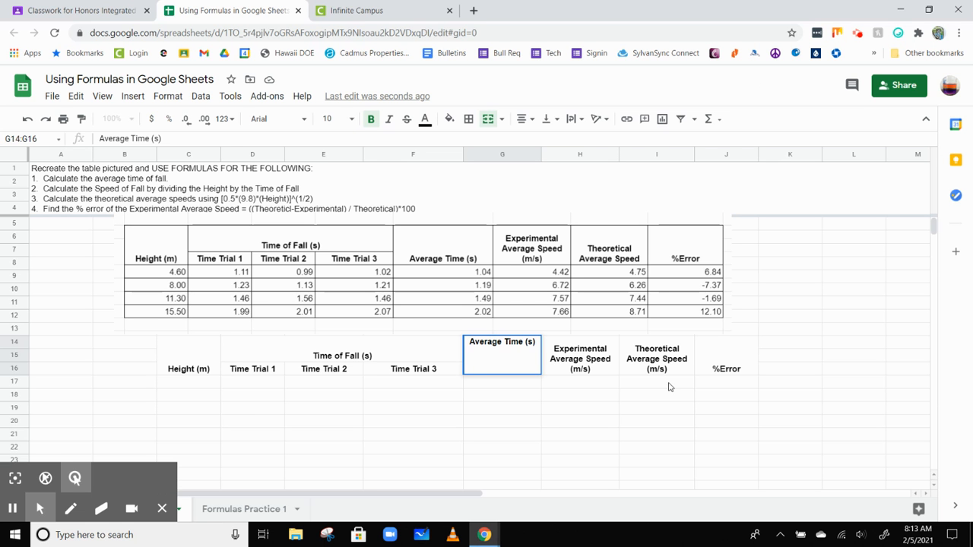
{"action": "left_click", "coordinate": [490, 384]}
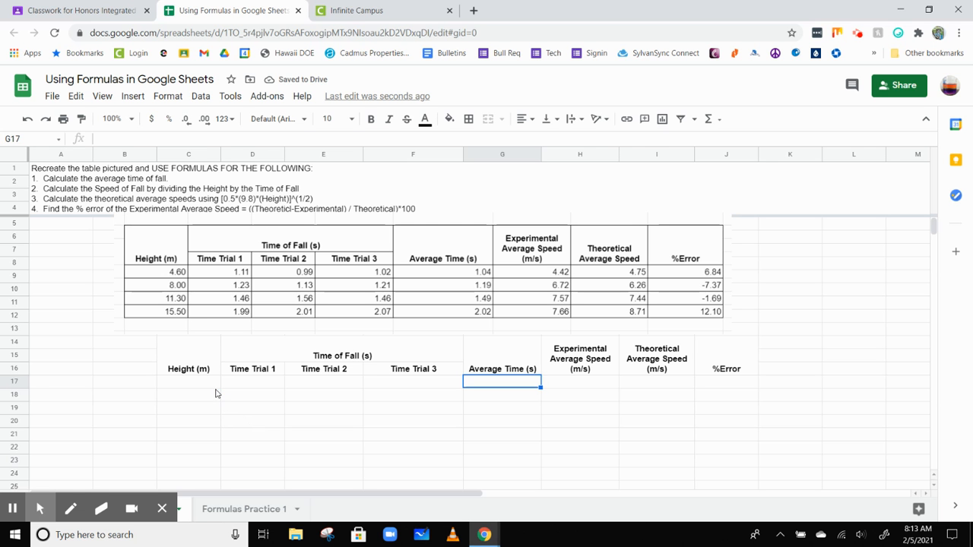
Enter the heights 4.60, 8.00, 11.3 and 15.50 in C17:C20 under the "Height (m)" header.
{"action": "left_click", "coordinate": [216, 384]}
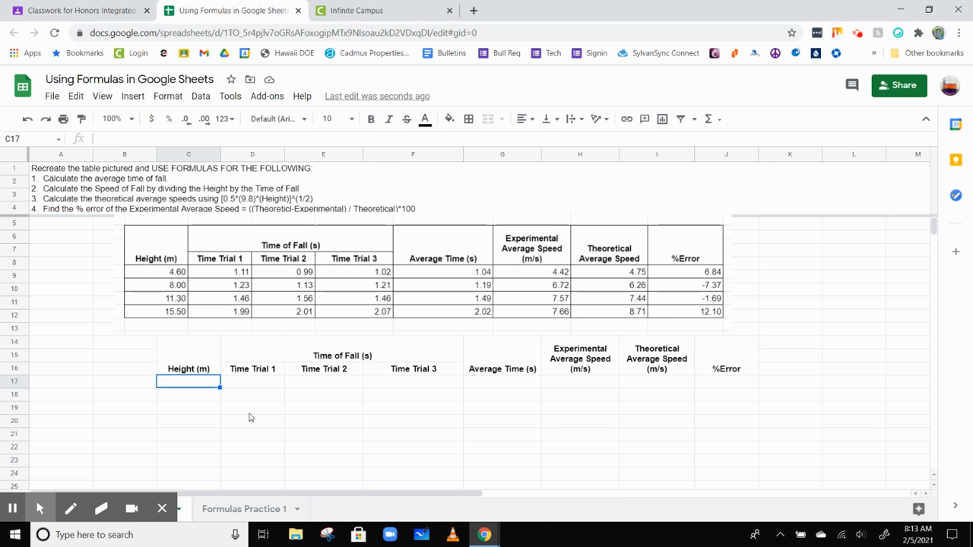
{"action": "double_click", "coordinate": [205, 384]}
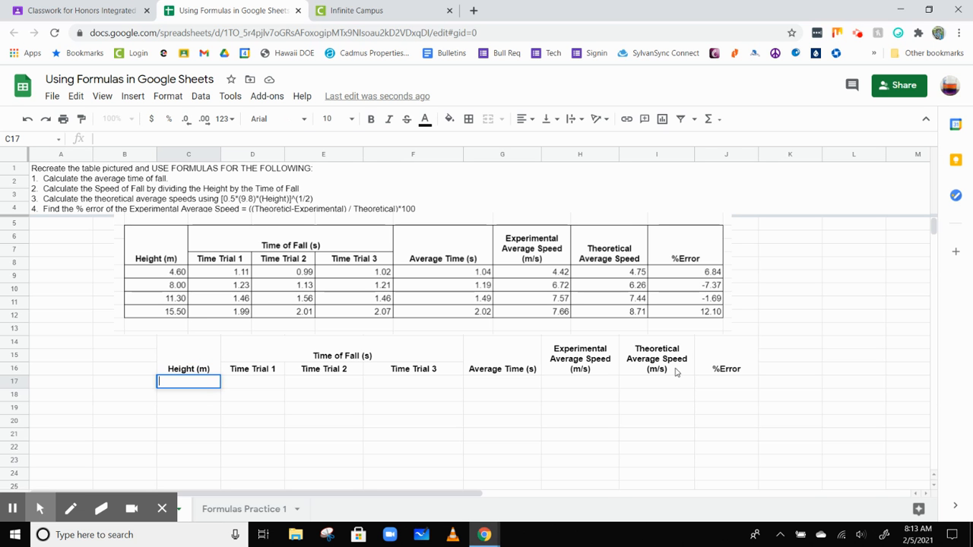
{"action": "type", "text": "4.60"}
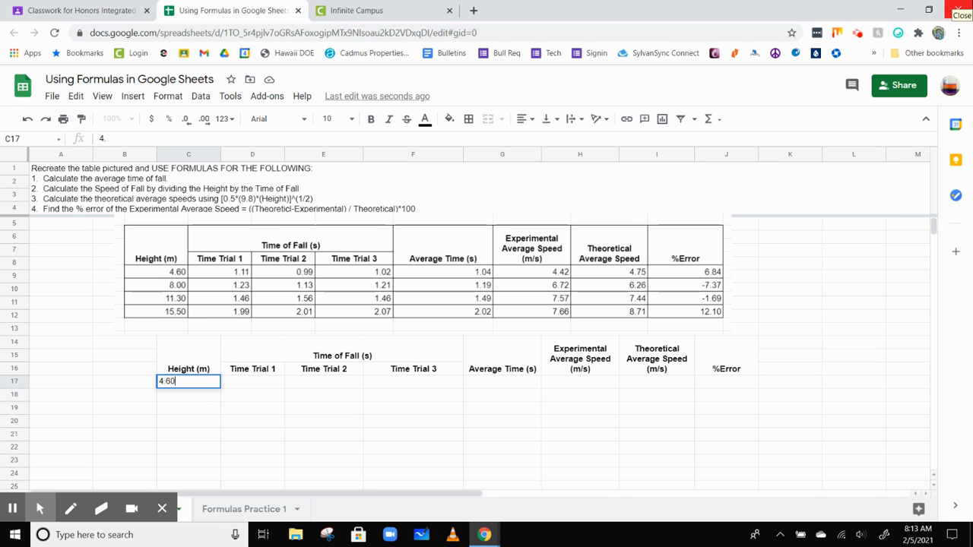
{"action": "key", "text": "Return"}
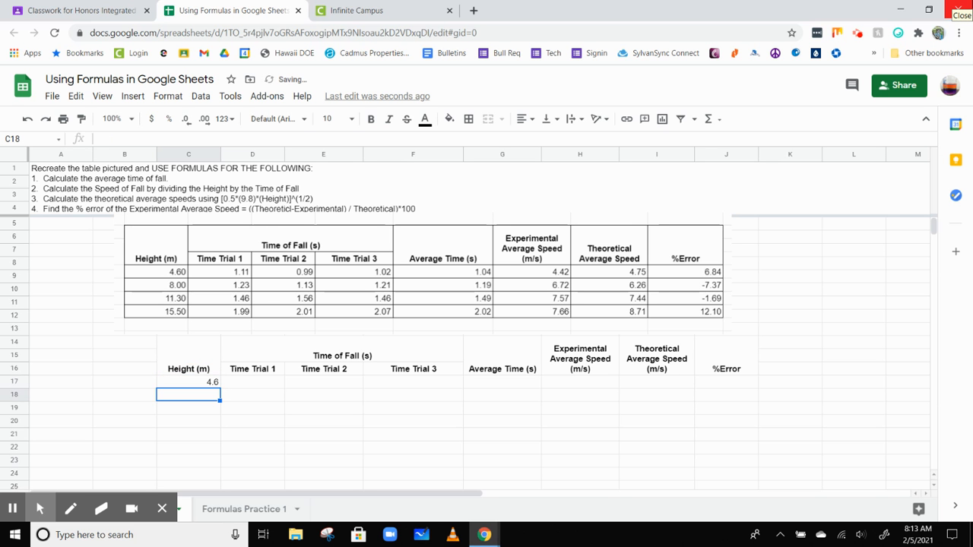
{"action": "type", "text": "8.00"}
{"action": "key", "text": "Return"}
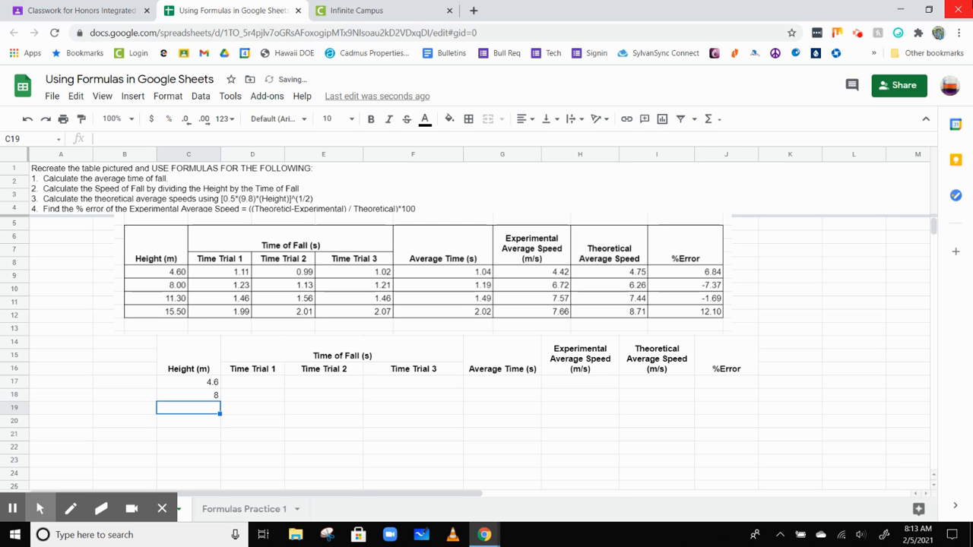
{"action": "type", "text": "11.3"}
{"action": "key", "text": "Return"}
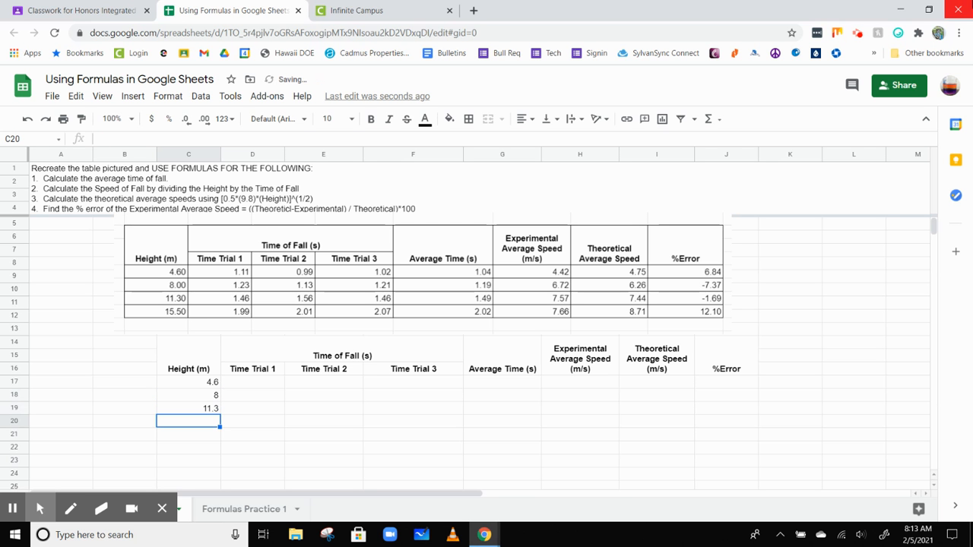
{"action": "type", "text": "15."}
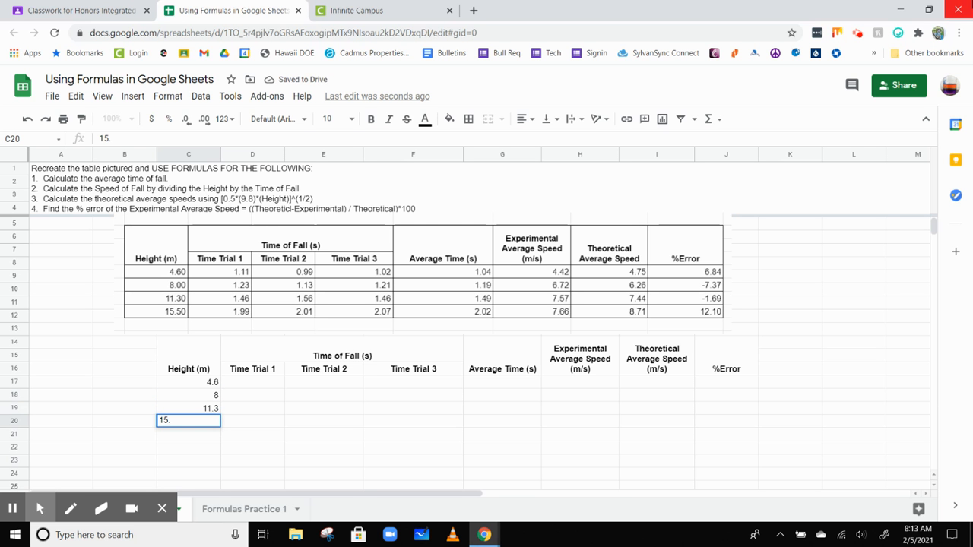
{"action": "type", "text": "50"}
{"action": "key", "text": "Tab"}
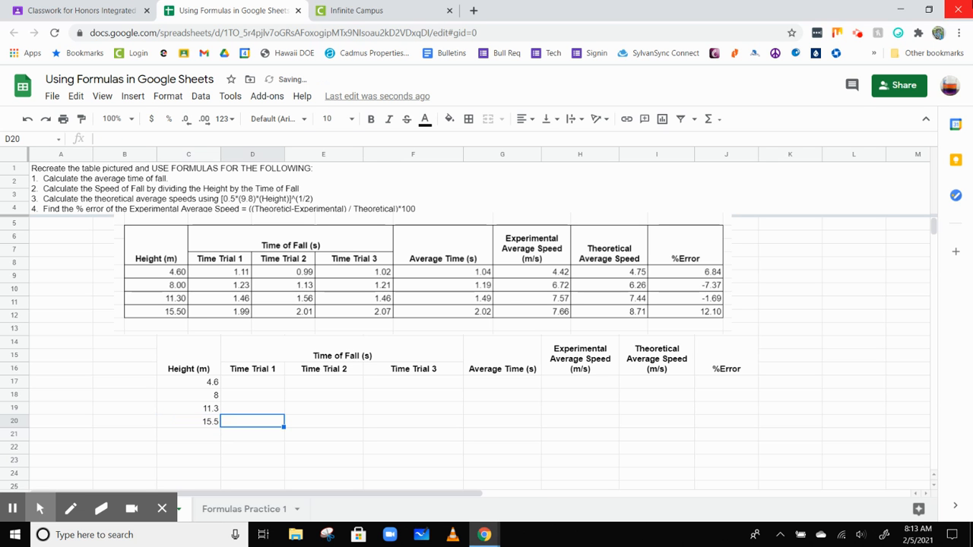
Enter the fall times 1.11, 1.23, 1.46 and 1.99 in D17:D20 under the "Time Trial 1" header.
{"action": "key", "text": "Up"}
{"action": "key", "text": "Up"}
{"action": "key", "text": "Up"}
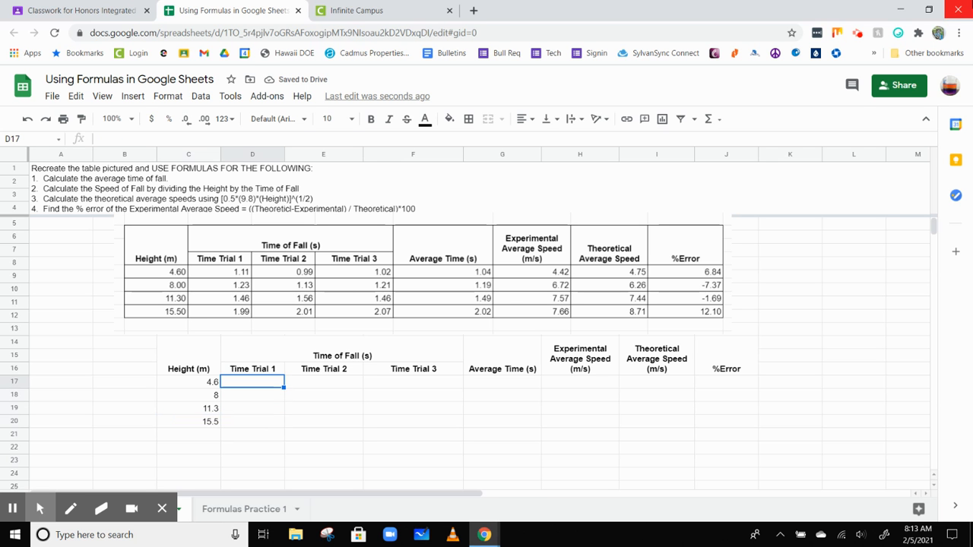
{"action": "type", "text": "1.11"}
{"action": "key", "text": "Return"}
{"action": "type", "text": "1.23"}
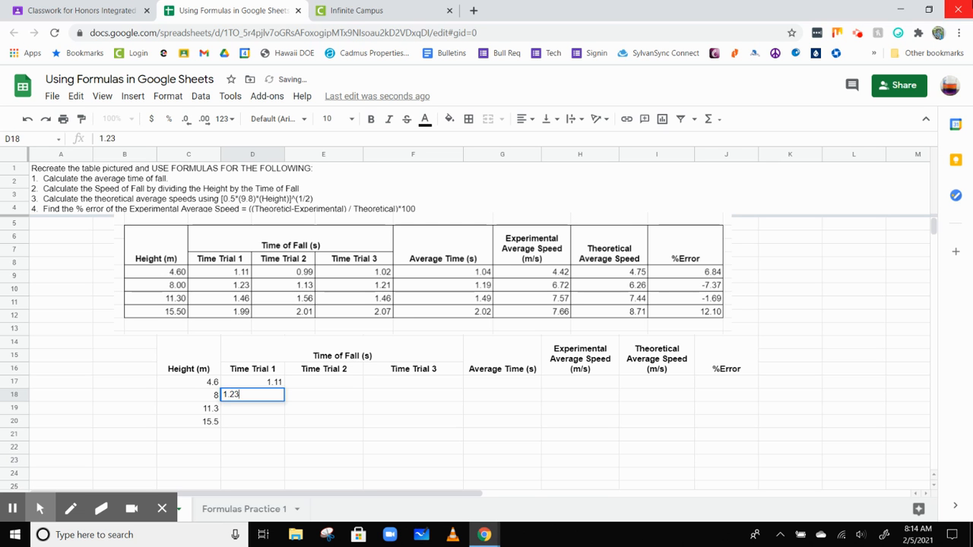
{"action": "key", "text": "Return"}
{"action": "type", "text": "1.46"}
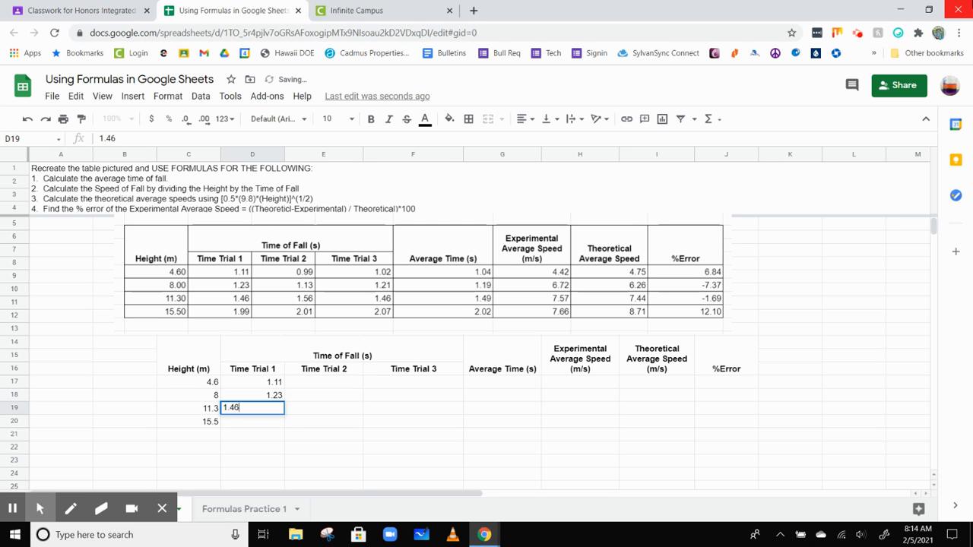
{"action": "key", "text": "Return"}
{"action": "type", "text": "1.9"}
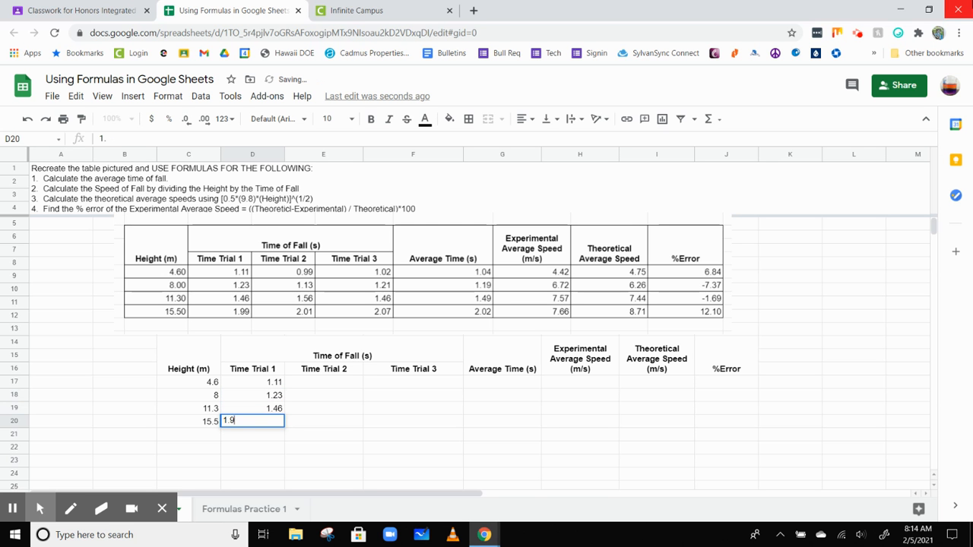
{"action": "type", "text": "9"}
{"action": "key", "text": "Right"}
Enter the fall times 0.99, 1.13, 1.56 and 2.01 in E17:E20 under the "Time Trial 2" header.
{"action": "key", "text": "Up"}
{"action": "key", "text": "Up"}
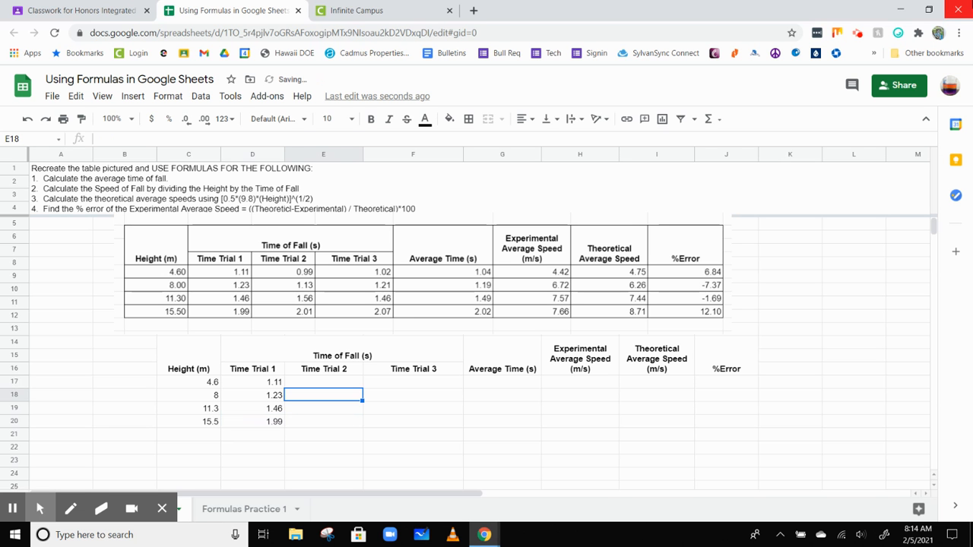
{"action": "key", "text": "Up"}
{"action": "type", "text": "0"}
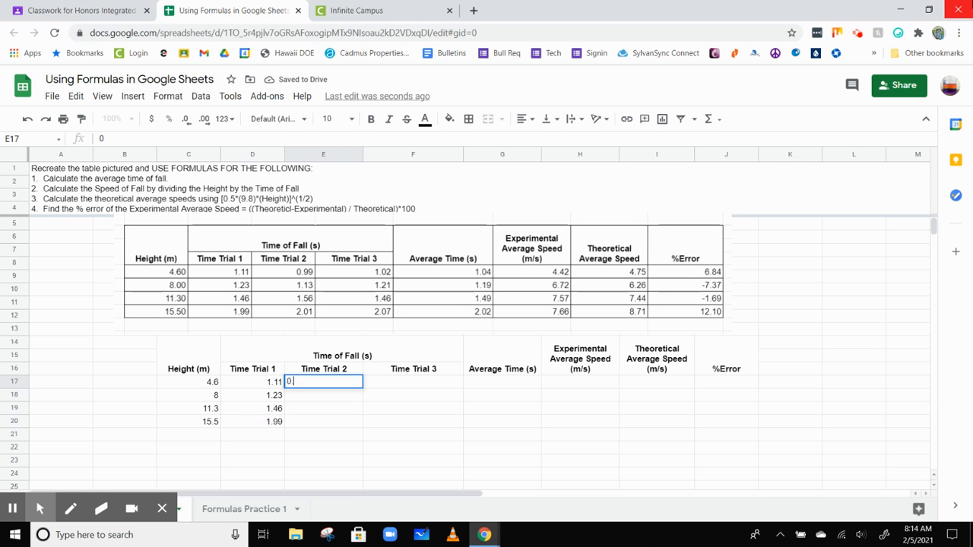
{"action": "type", "text": ".99"}
{"action": "key", "text": "Return"}
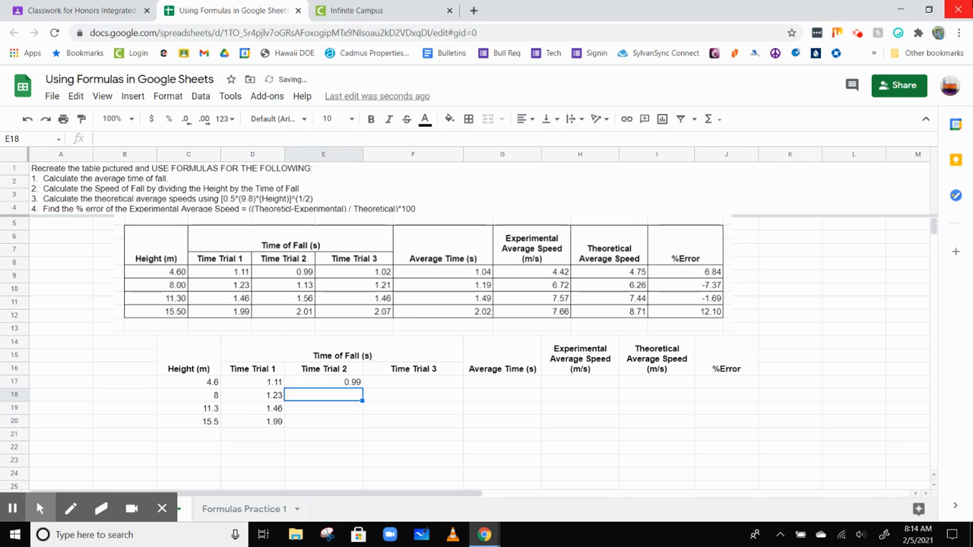
{"action": "type", "text": "1.13"}
{"action": "key", "text": "Return"}
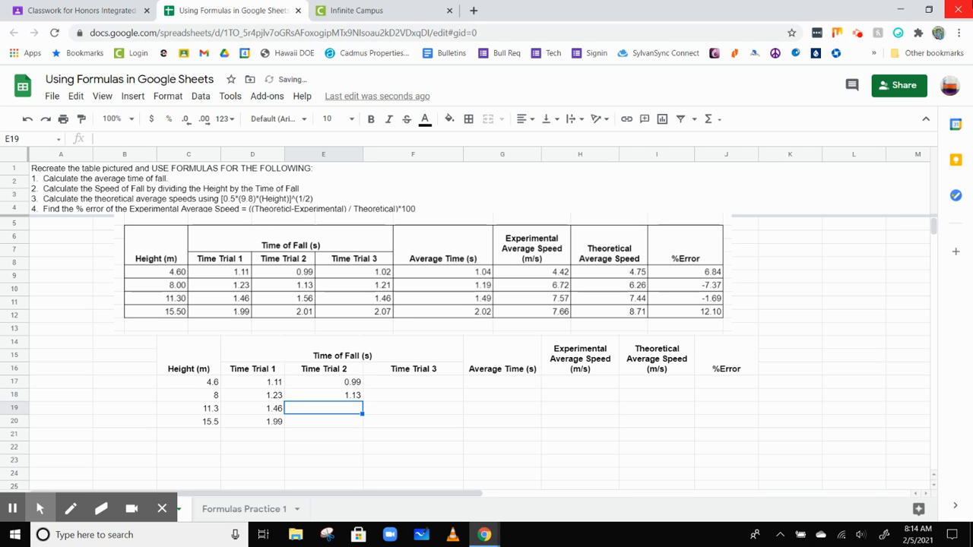
{"action": "type", "text": "1.56"}
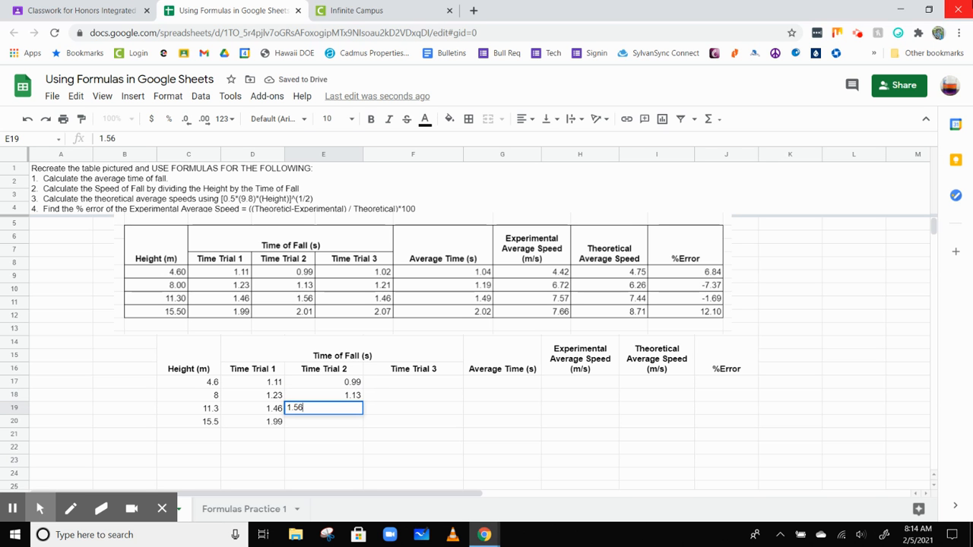
{"action": "key", "text": "Return"}
{"action": "type", "text": "2.01"}
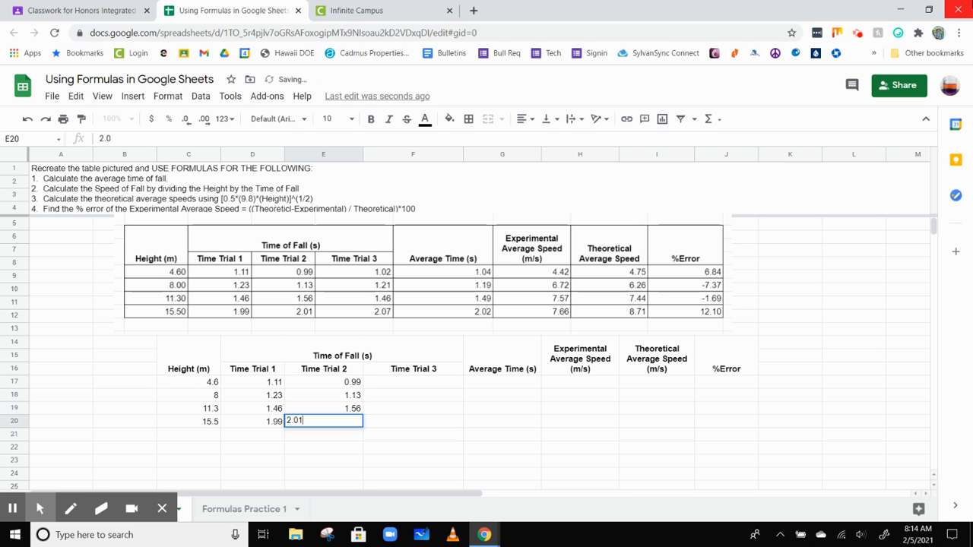
{"action": "key", "text": "Tab"}
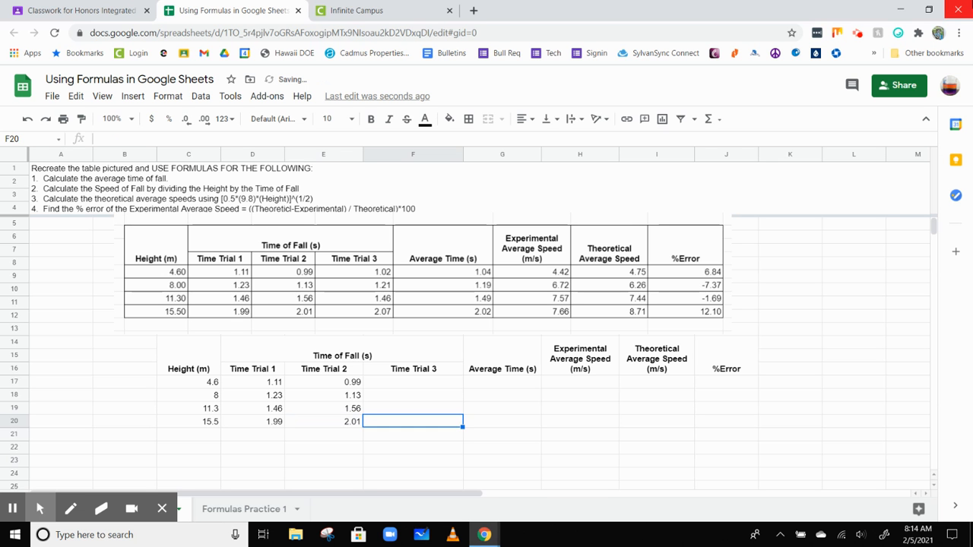
Enter the fall times 1.02, 1.21, 1.46 and 2.07 in F17:F20 under the "Time Trial 3" header.
{"action": "key", "text": "Up"}
{"action": "key", "text": "Up"}
{"action": "key", "text": "Up"}
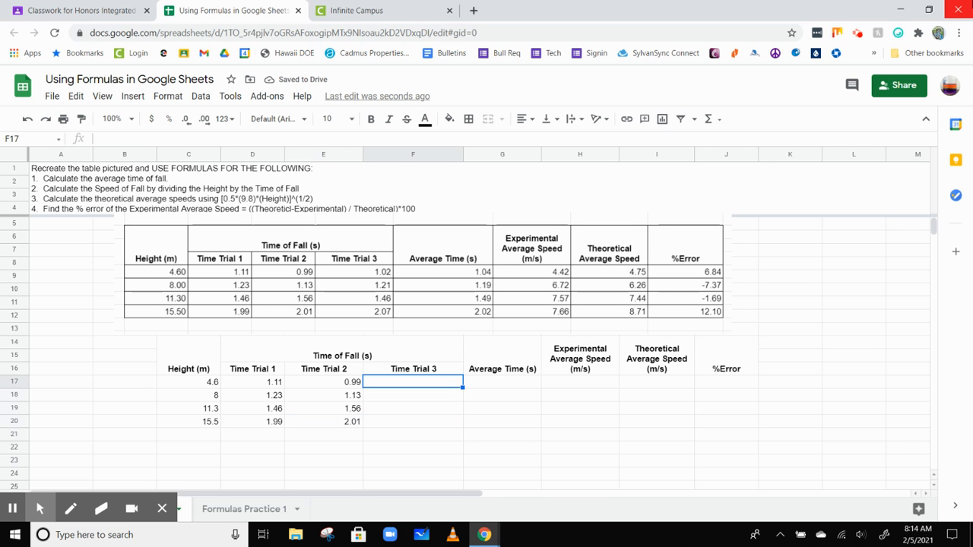
{"action": "type", "text": "1.02"}
{"action": "key", "text": "Return"}
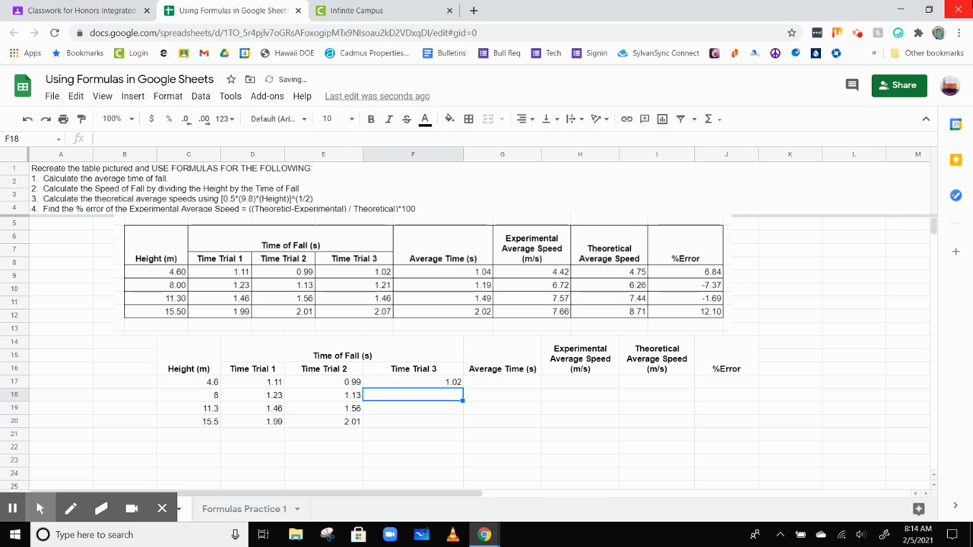
{"action": "type", "text": "."}
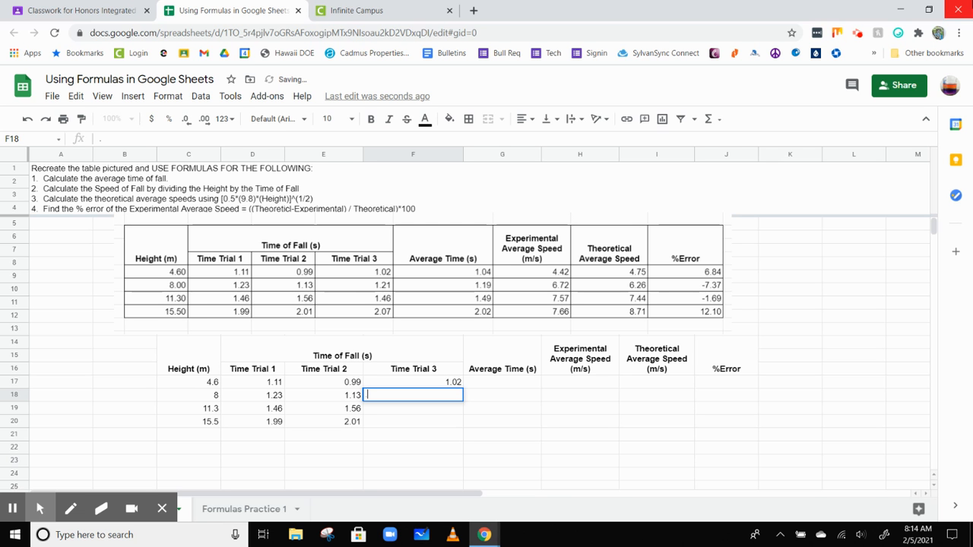
{"action": "type", "text": "1"}
{"action": "key", "text": "Return"}
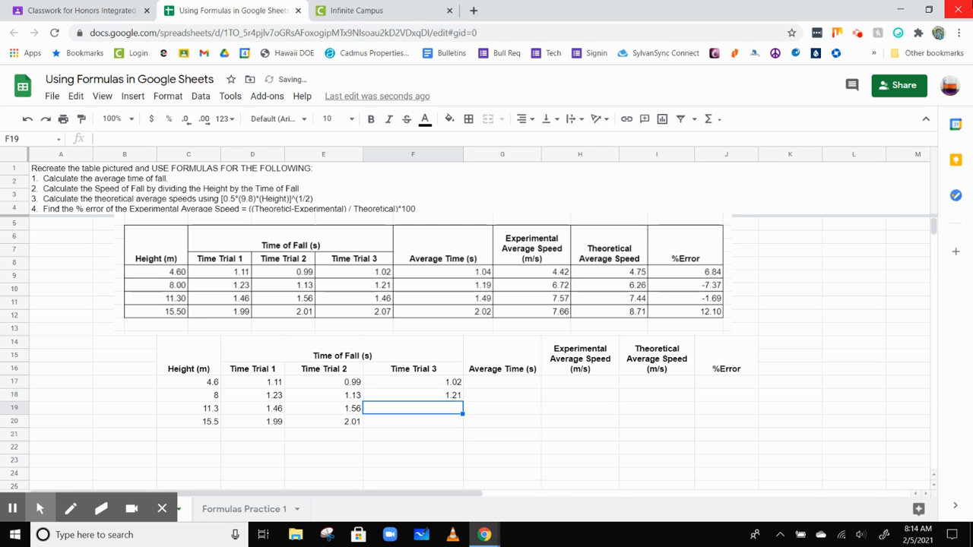
{"action": "type", "text": "1.46"}
{"action": "key", "text": "Return"}
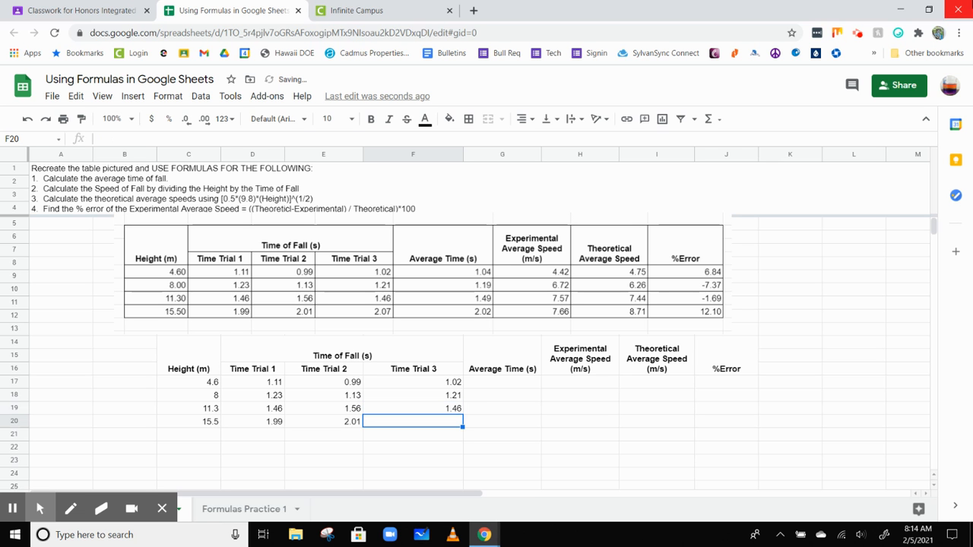
{"action": "type", "text": "2.07"}
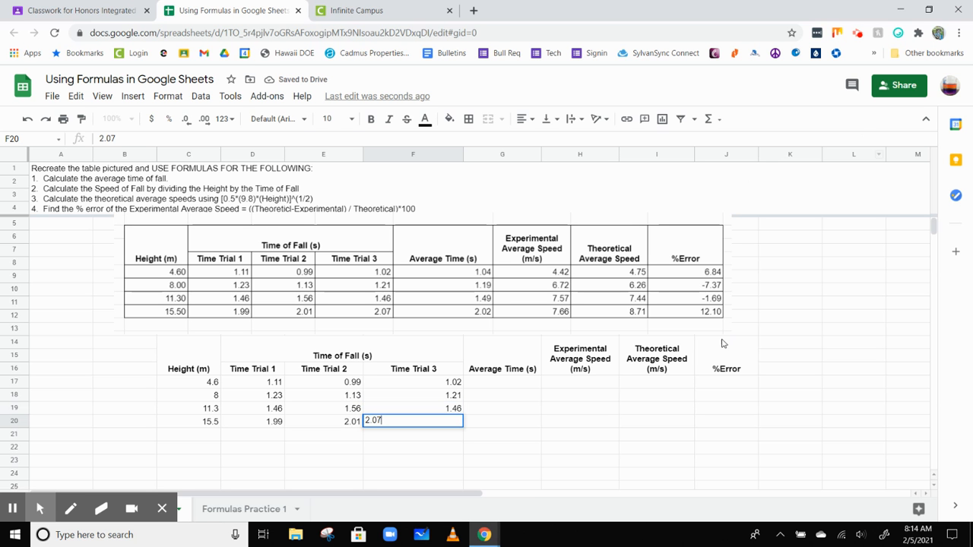
{"action": "left_click", "coordinate": [372, 449]}
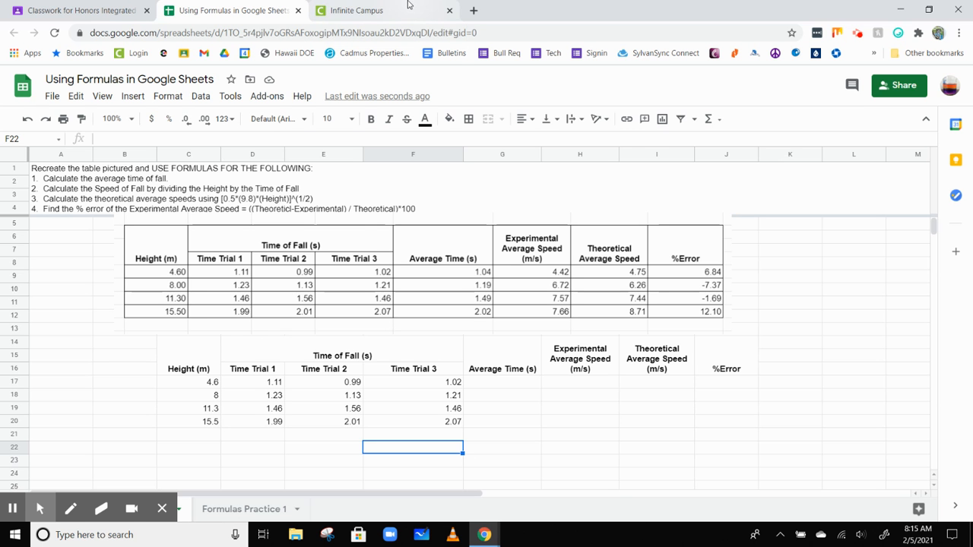
{"action": "key", "text": "ctrl+a"}
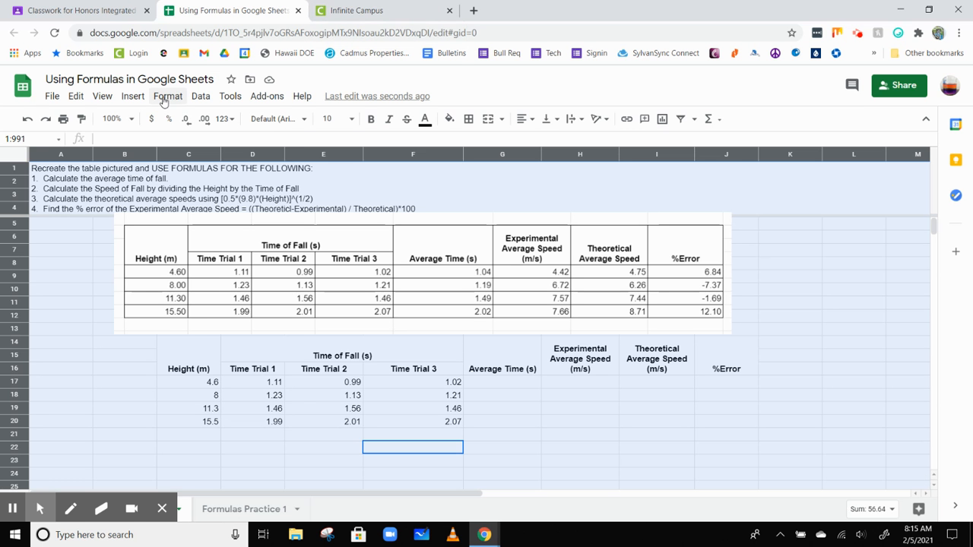
{"action": "left_click", "coordinate": [165, 96]}
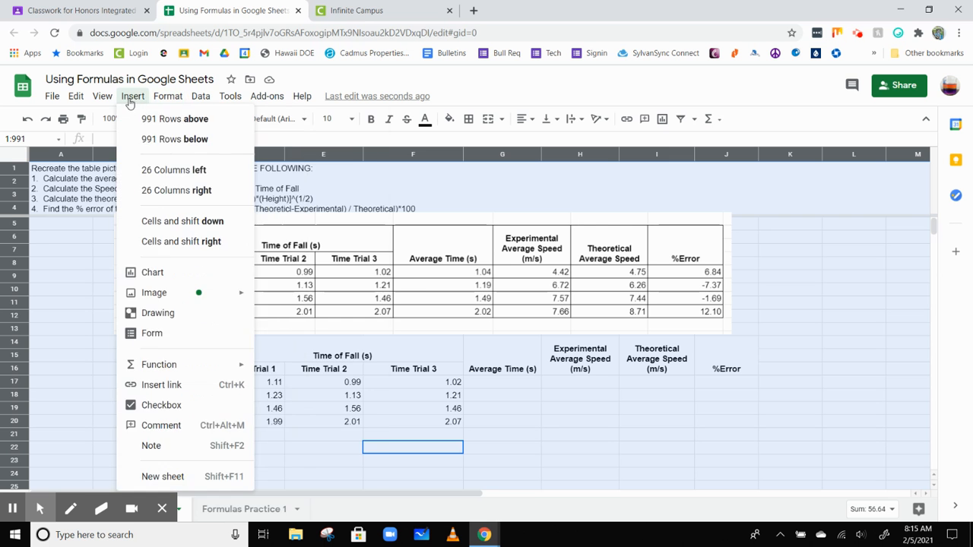
{"action": "mouse_move", "coordinate": [234, 99]}
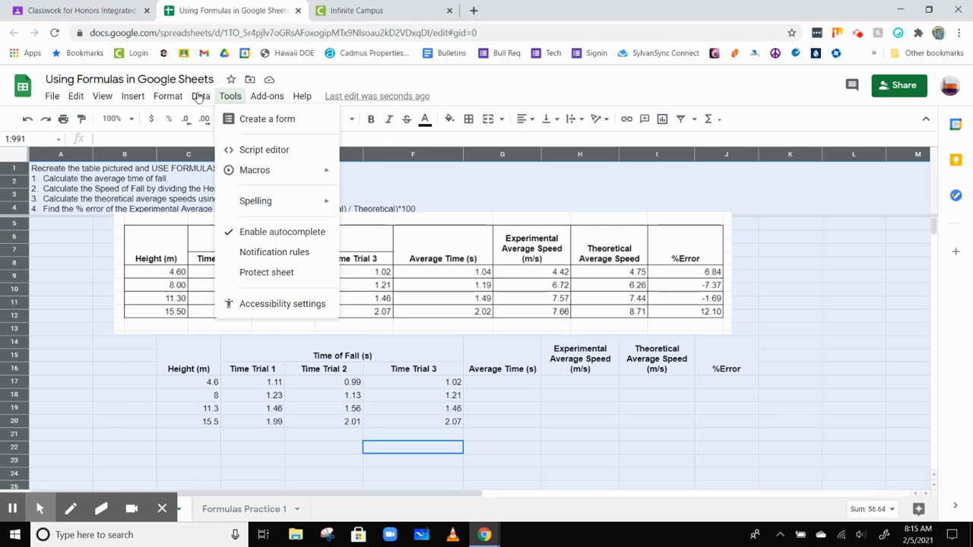
{"action": "mouse_move", "coordinate": [200, 98]}
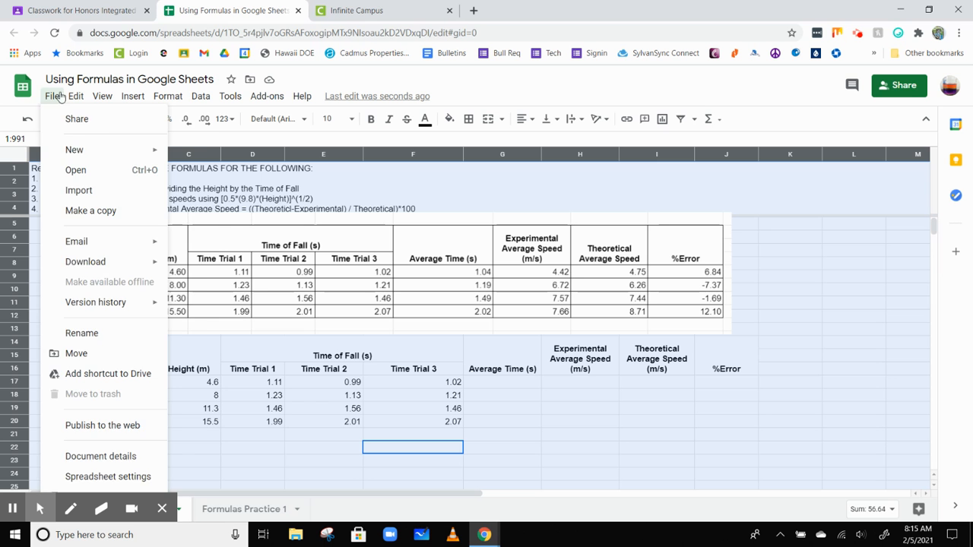
{"action": "left_click", "coordinate": [707, 105]}
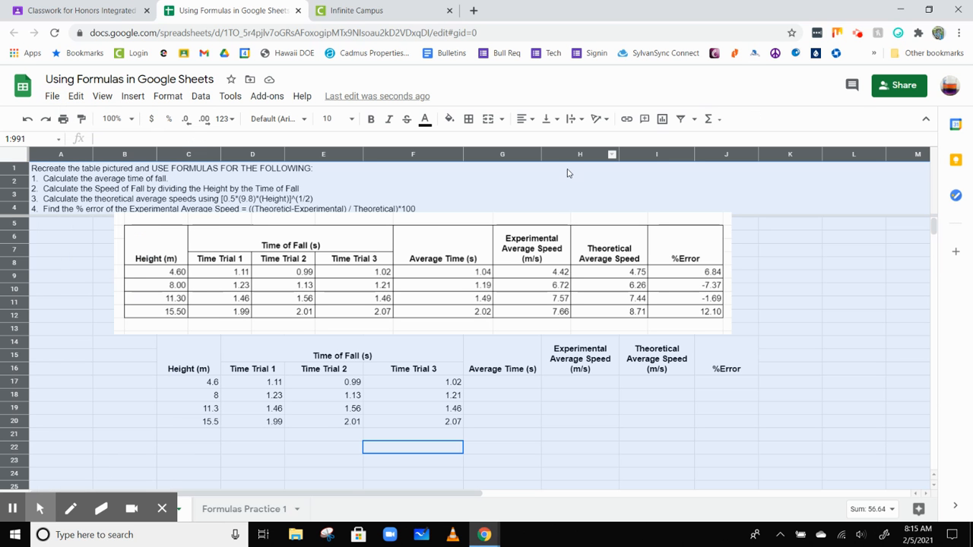
{"action": "left_click", "coordinate": [122, 383]}
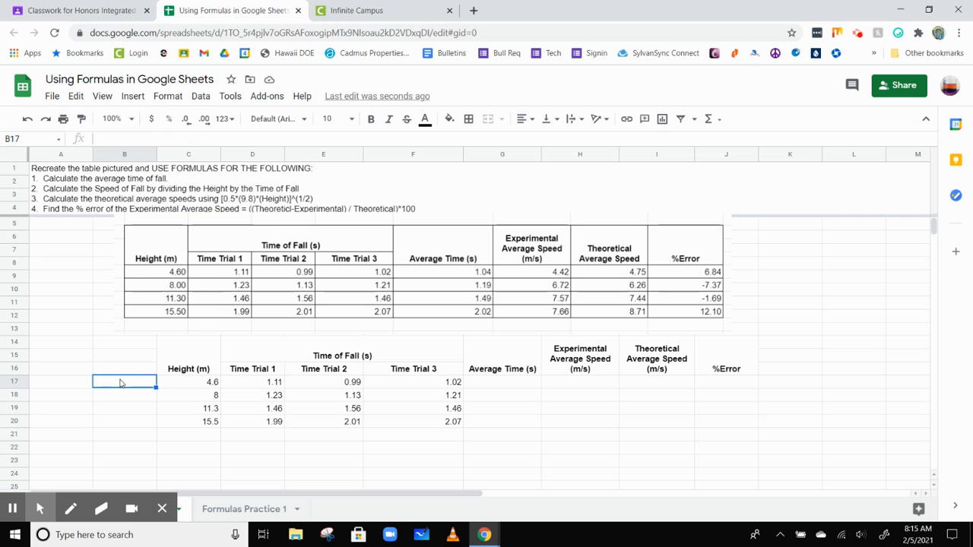
{"action": "left_click", "coordinate": [125, 357]}
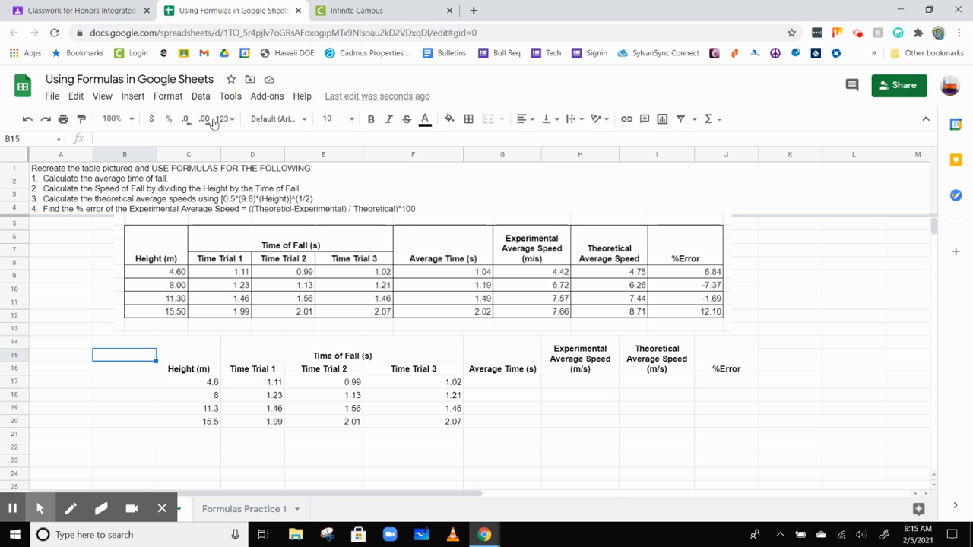
{"action": "left_click", "coordinate": [20, 156]}
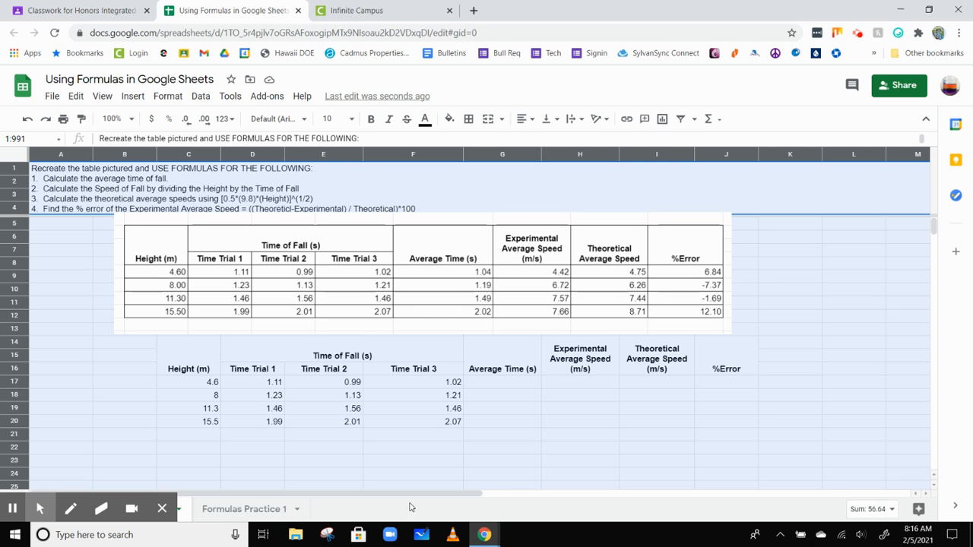
{"action": "left_click", "coordinate": [532, 435]}
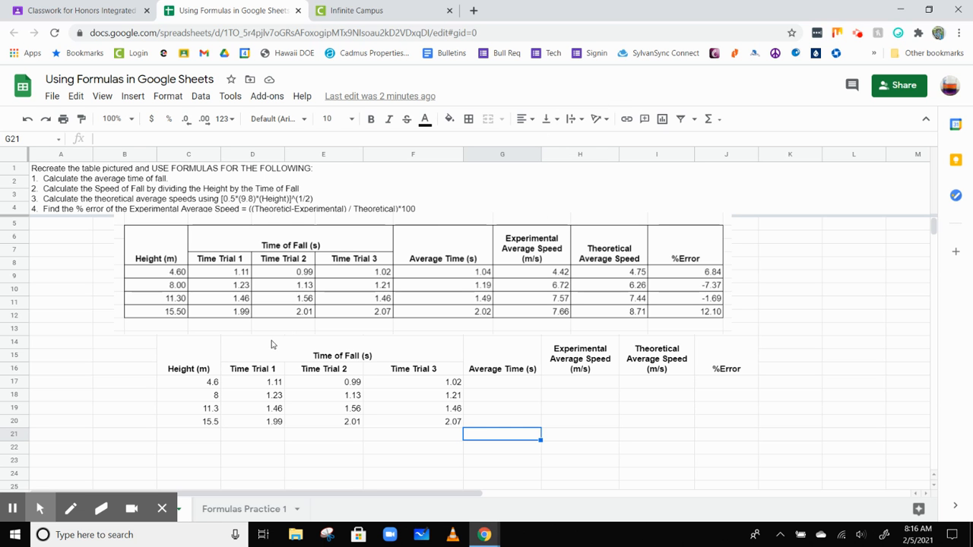
Select the whole recreated table, C14:J20, from the "Height (m)" header to the last "%Error" cell.
{"action": "left_click_drag", "start_coordinate": [190, 358], "coordinate": [596, 387]}
{"action": "left_click_drag", "start_coordinate": [688, 414], "coordinate": [718, 430]}
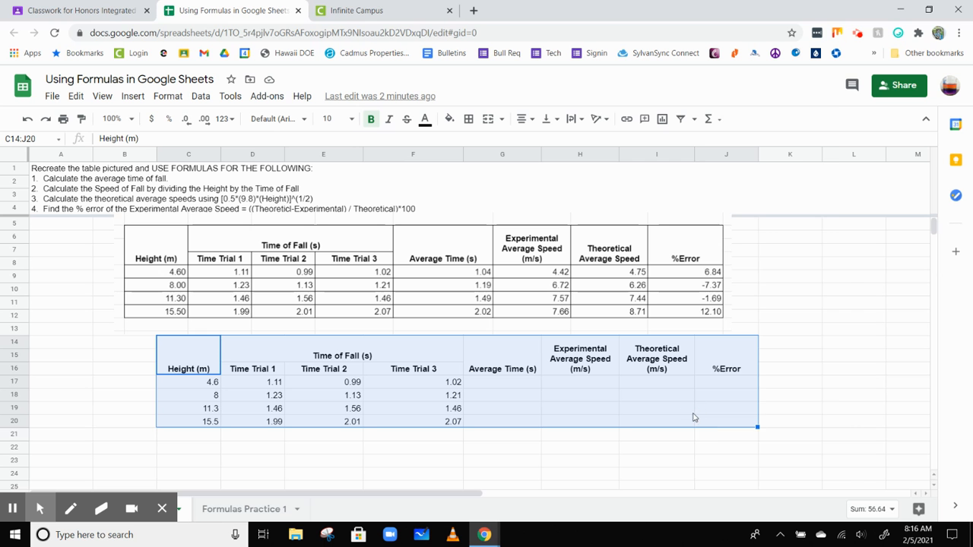
{"action": "right_click", "coordinate": [692, 411]}
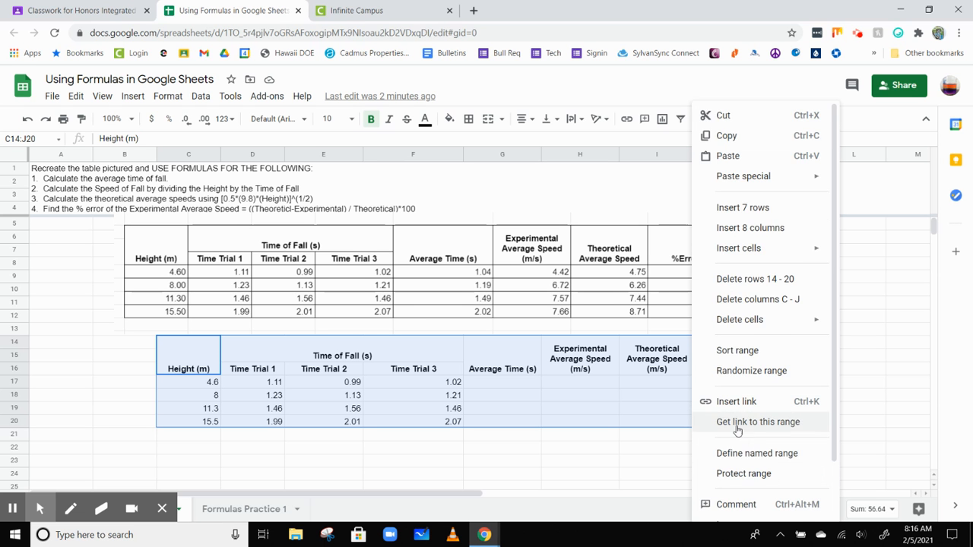
{"action": "scroll", "coordinate": [752, 478], "scroll_direction": "down", "scroll_amount": 2}
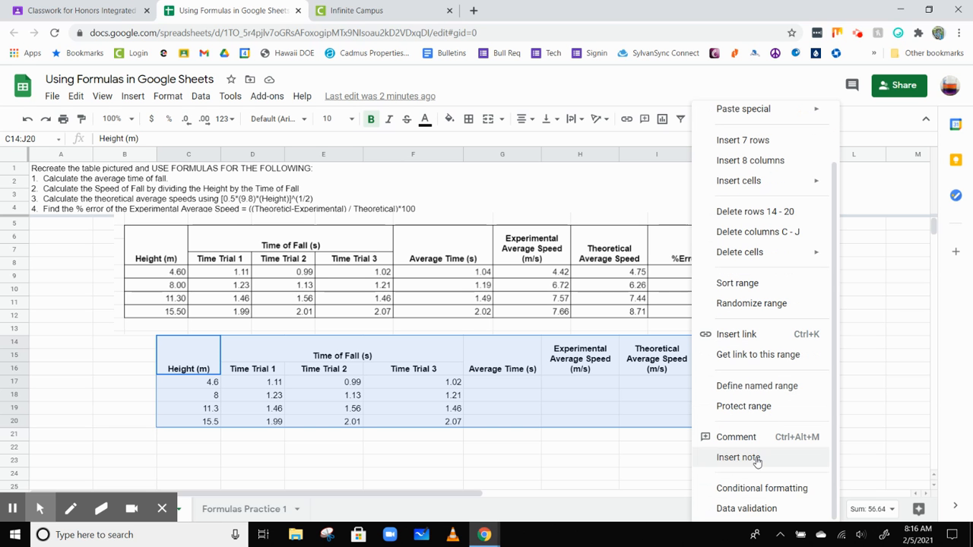
{"action": "scroll", "coordinate": [735, 393], "scroll_direction": "up", "scroll_amount": 2}
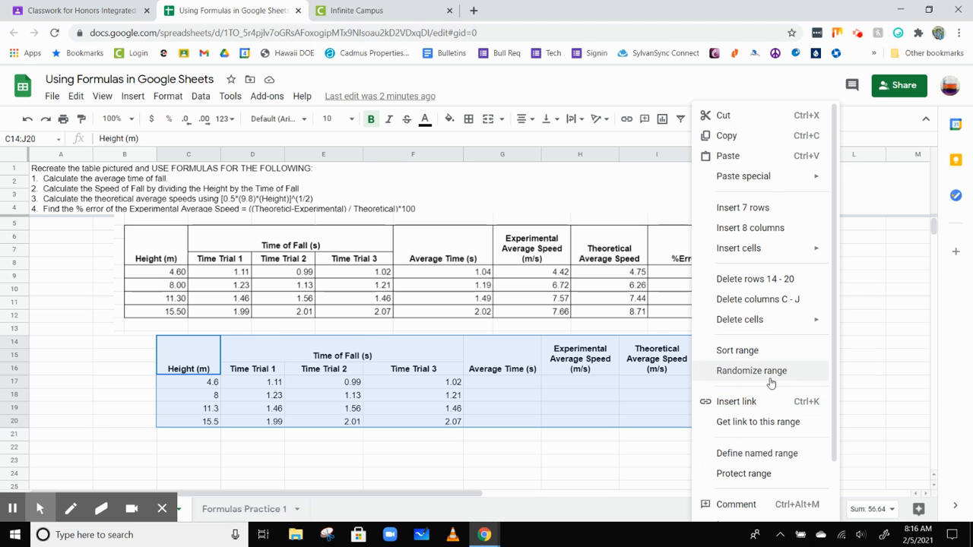
{"action": "scroll", "coordinate": [770, 375], "scroll_direction": "down", "scroll_amount": 2}
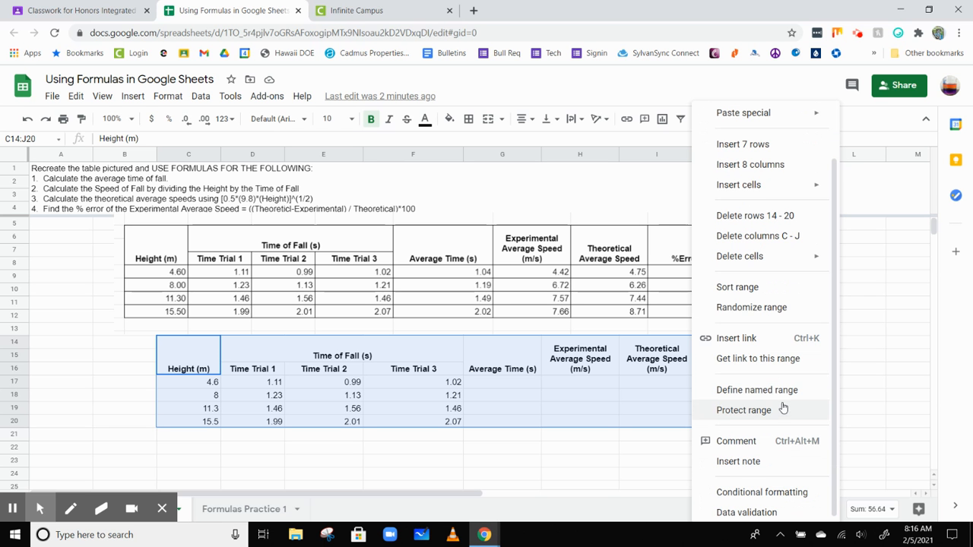
{"action": "scroll", "coordinate": [782, 409], "scroll_direction": "down", "scroll_amount": 1}
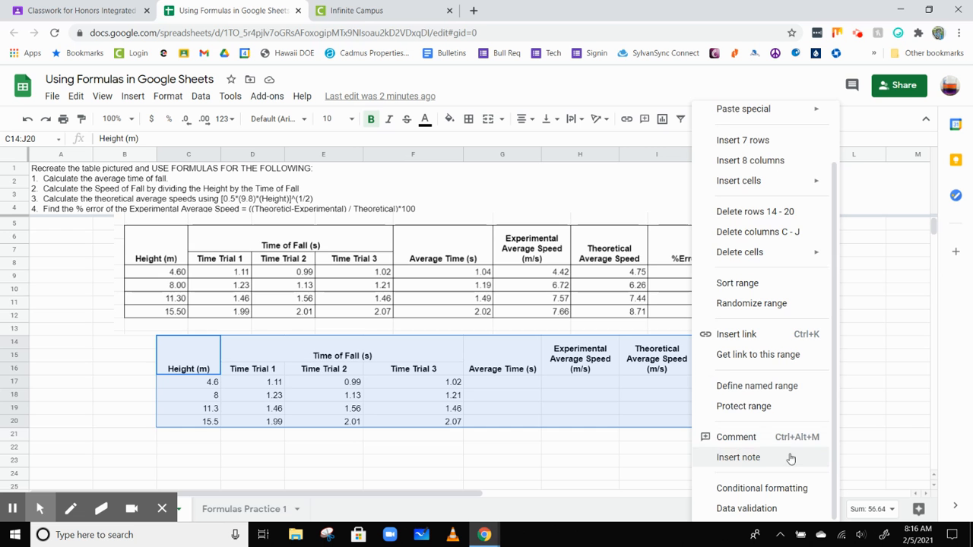
{"action": "scroll", "coordinate": [794, 448], "scroll_direction": "down", "scroll_amount": 3}
{"action": "scroll", "coordinate": [789, 416], "scroll_direction": "up", "scroll_amount": 1}
{"action": "scroll", "coordinate": [789, 416], "scroll_direction": "up", "scroll_amount": 1}
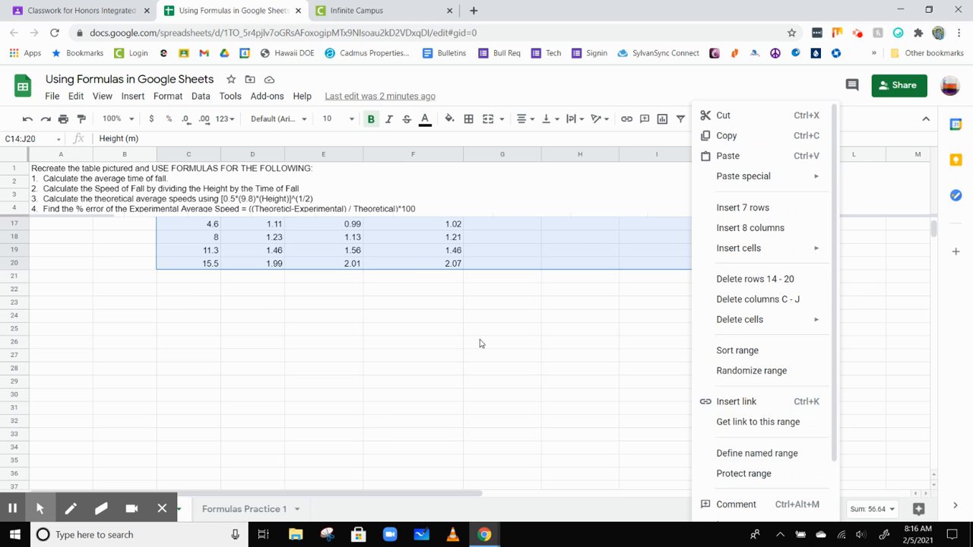
{"action": "scroll", "coordinate": [481, 340], "scroll_direction": "up", "scroll_amount": 3}
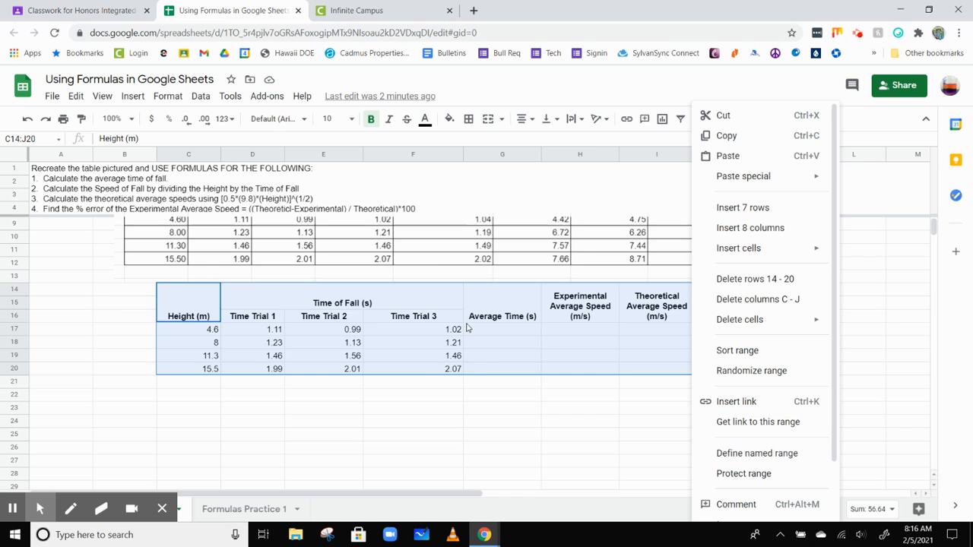
Enter the formula =AVERAGE(D17:F17) in G17 under the "Average Time (s)" header and reject the suggested autofill.
{"action": "scroll", "coordinate": [467, 329], "scroll_direction": "up", "scroll_amount": 2}
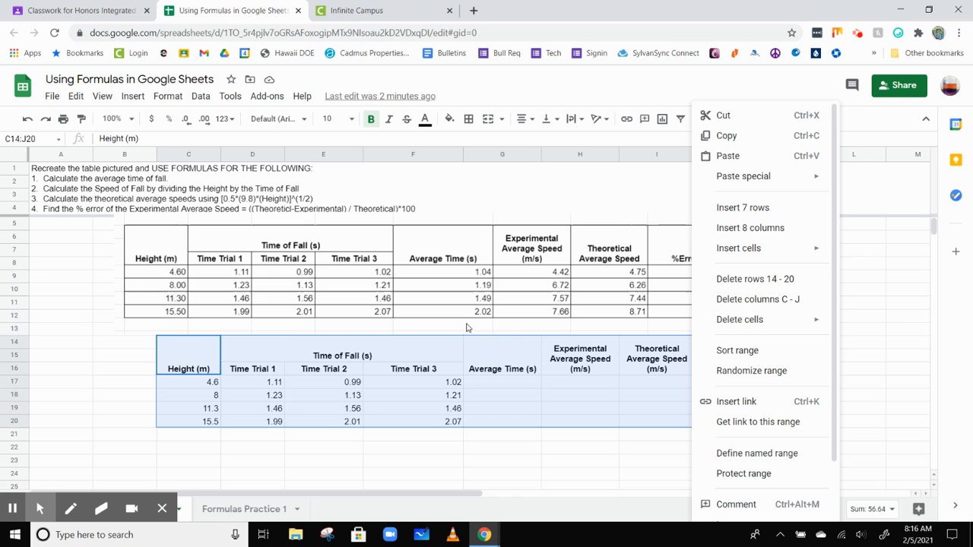
{"action": "left_click", "coordinate": [370, 415]}
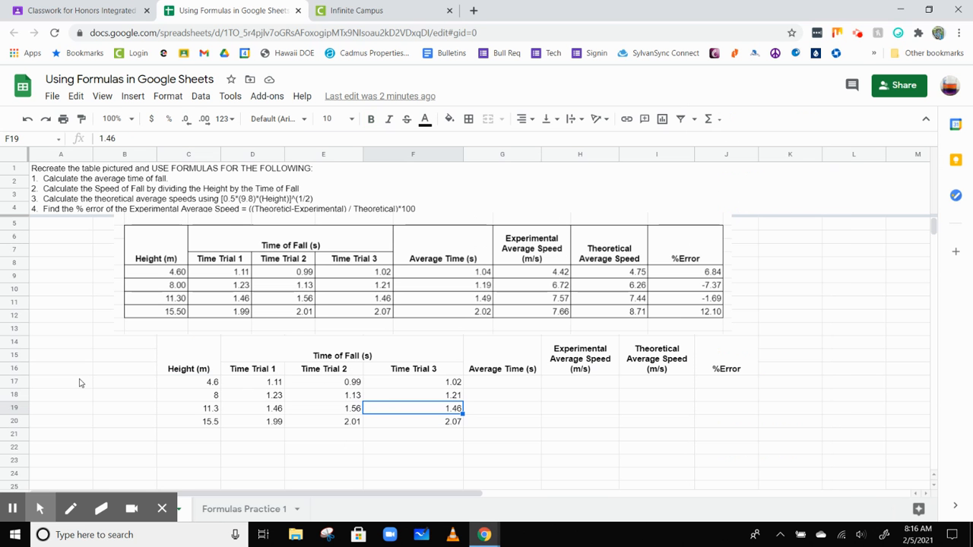
{"action": "left_click", "coordinate": [480, 388]}
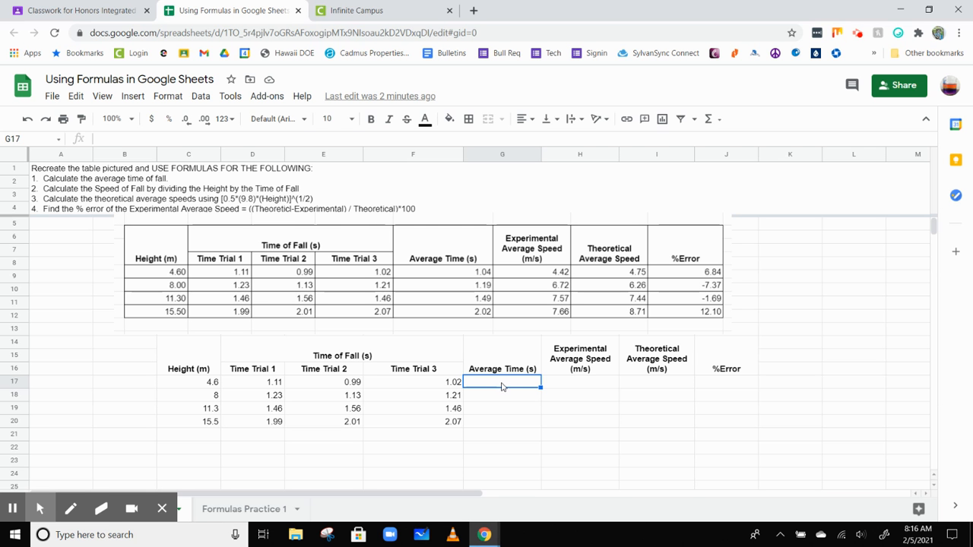
{"action": "double_click", "coordinate": [501, 383]}
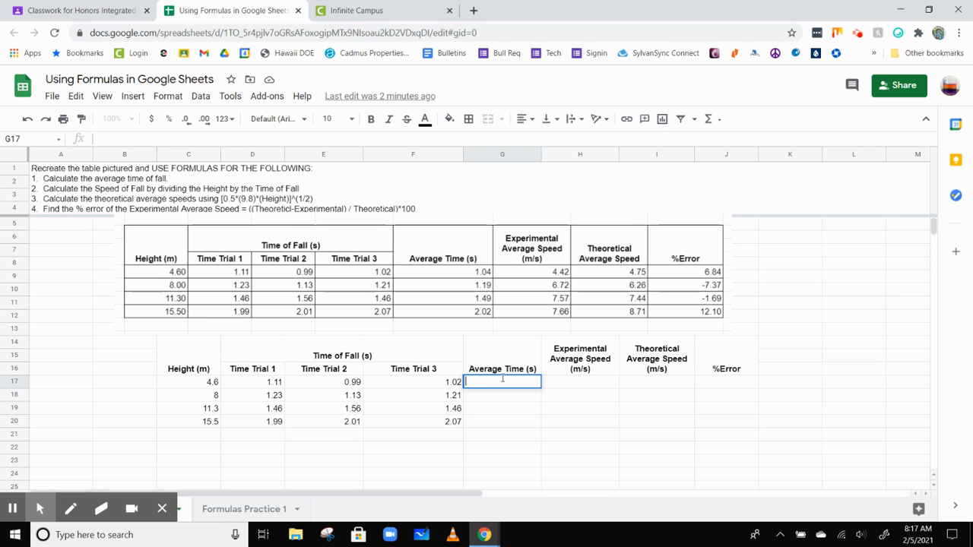
{"action": "type", "text": "="}
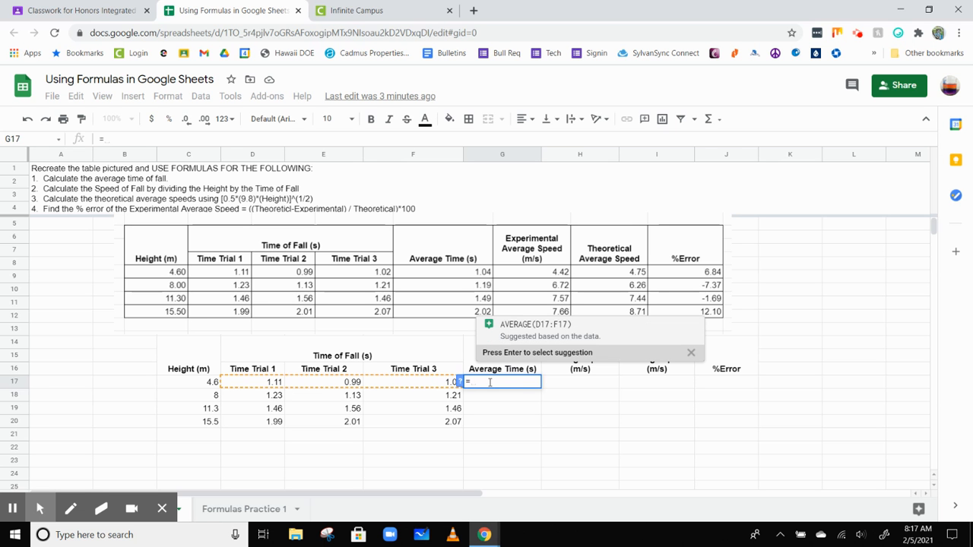
{"action": "left_click", "coordinate": [490, 383]}
{"action": "left_click", "coordinate": [490, 382]}
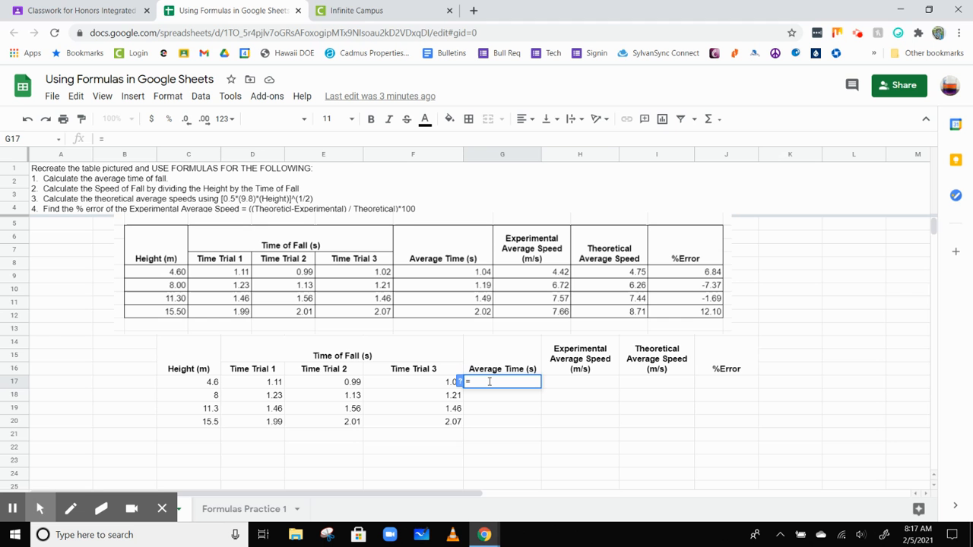
{"action": "type", "text": "A"}
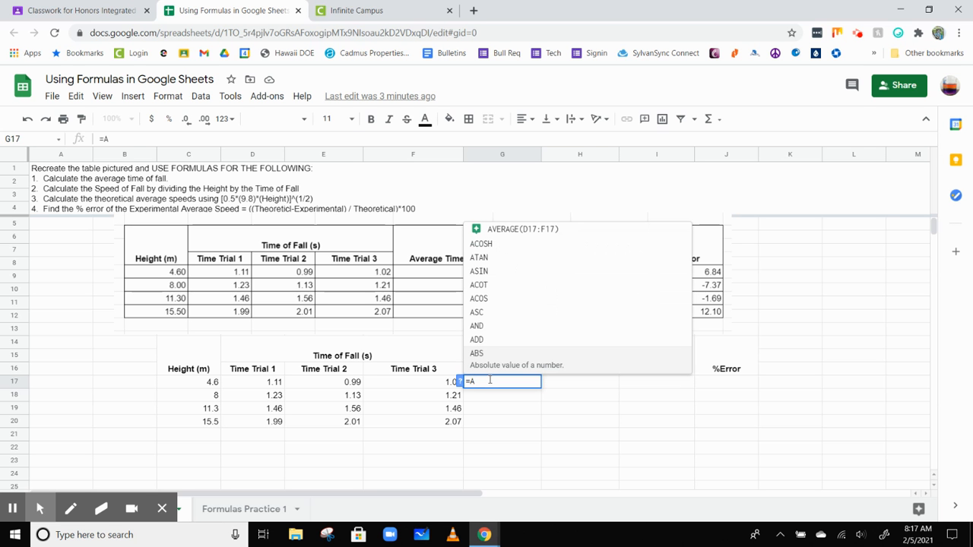
{"action": "type", "text": "v"}
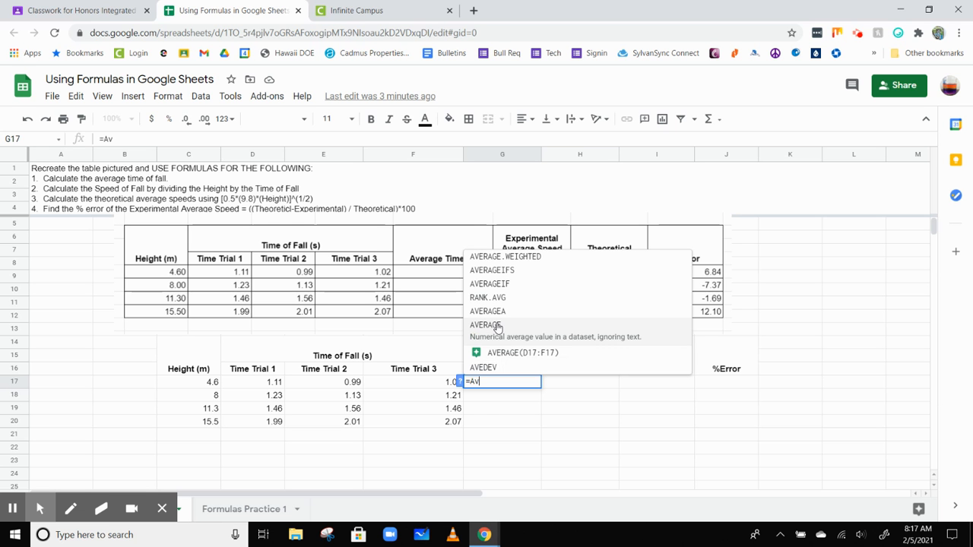
{"action": "left_click", "coordinate": [497, 326]}
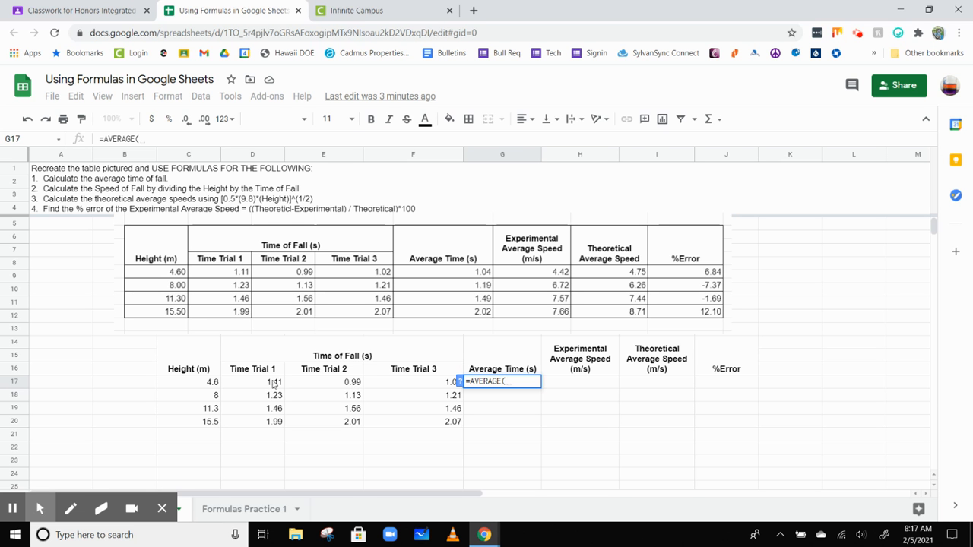
{"action": "left_click_drag", "start_coordinate": [273, 383], "coordinate": [391, 386]}
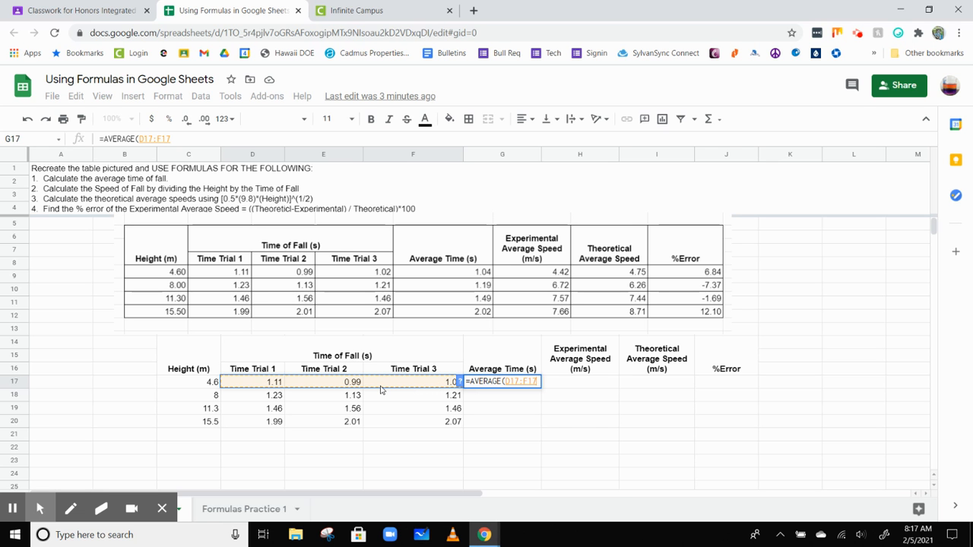
{"action": "key", "text": "Return"}
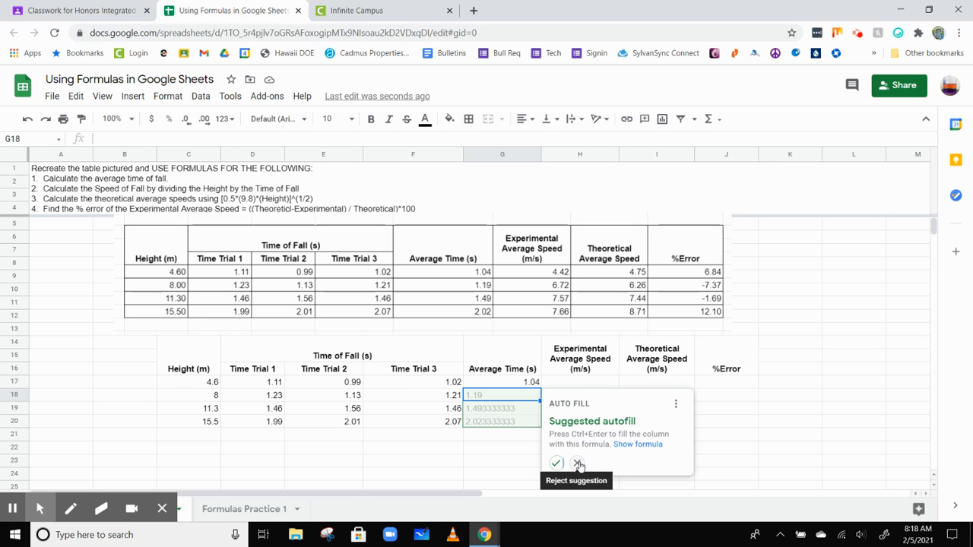
{"action": "left_click", "coordinate": [579, 464]}
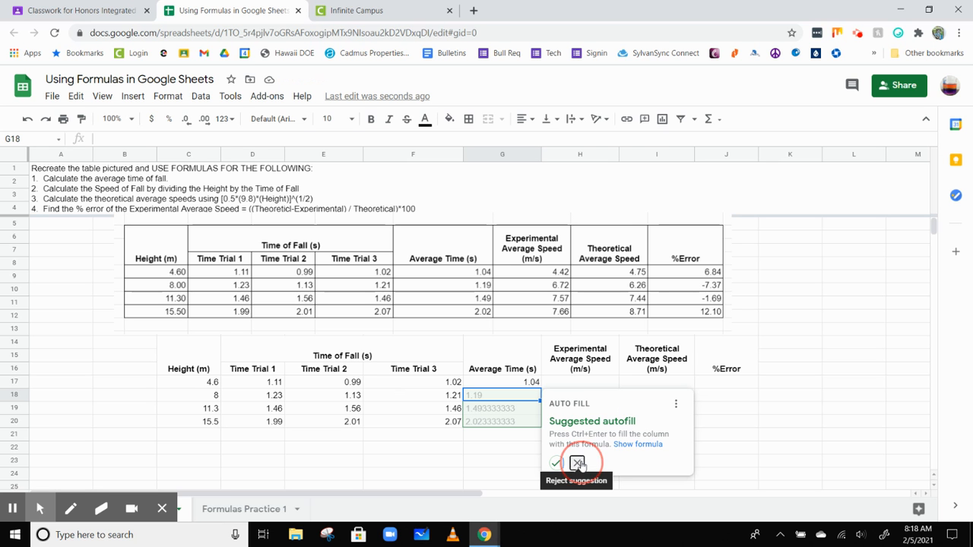
Examine the AVERAGE formula in G17 and the range of trial times it refers to.
{"action": "left_click", "coordinate": [513, 386]}
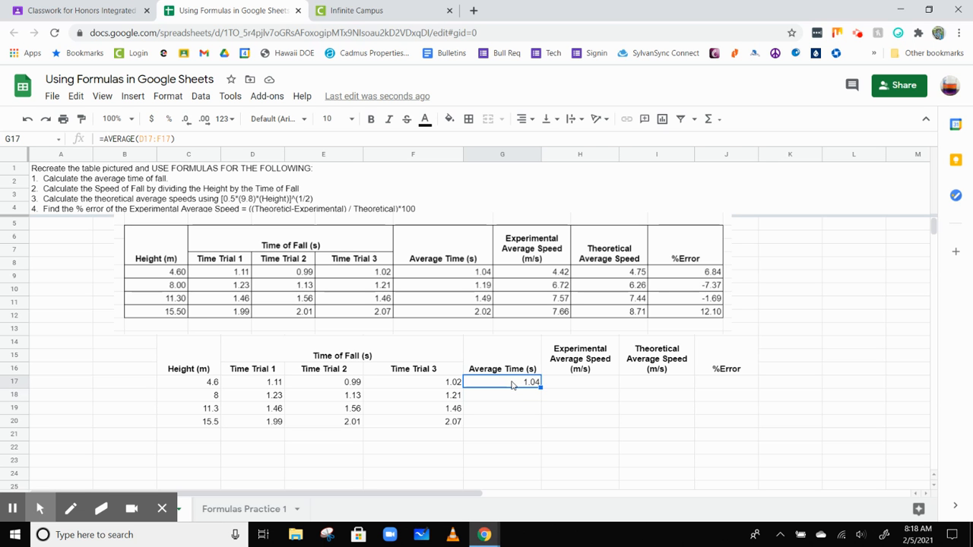
{"action": "left_click", "coordinate": [189, 138]}
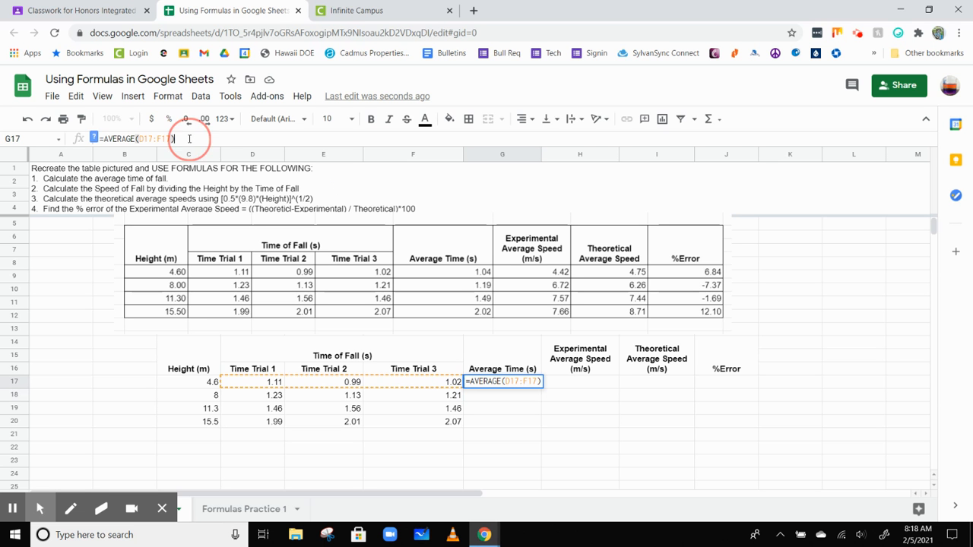
{"action": "left_click_drag", "start_coordinate": [177, 138], "coordinate": [102, 142]}
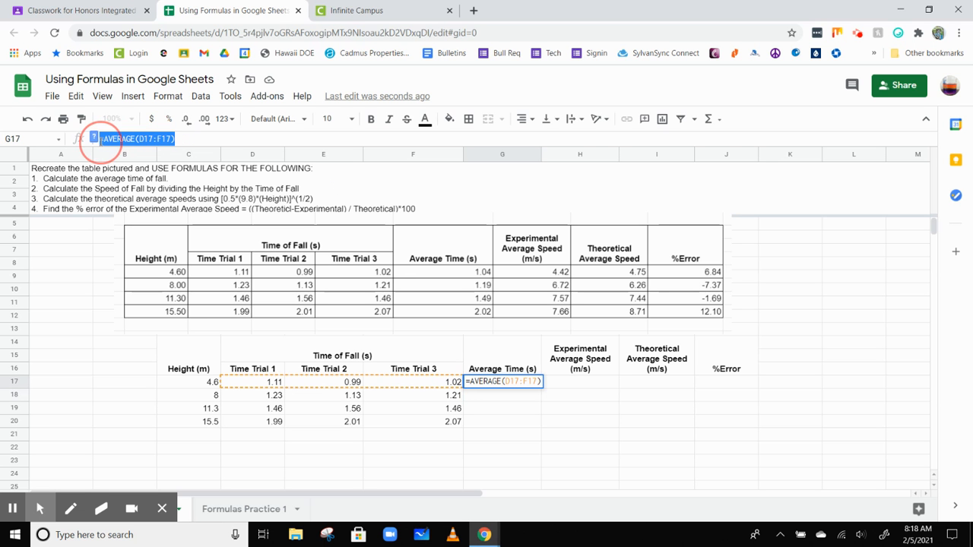
{"action": "left_click", "coordinate": [578, 432]}
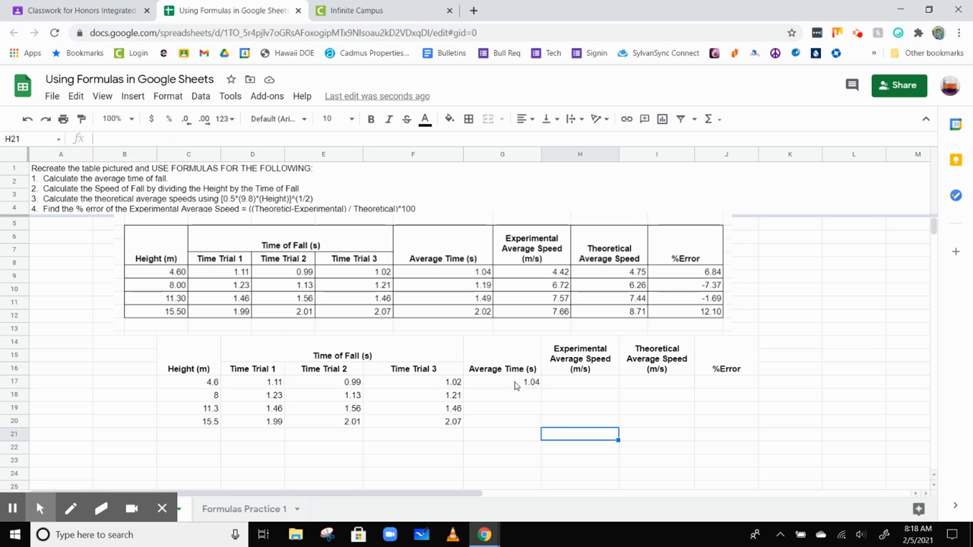
{"action": "left_click", "coordinate": [524, 383]}
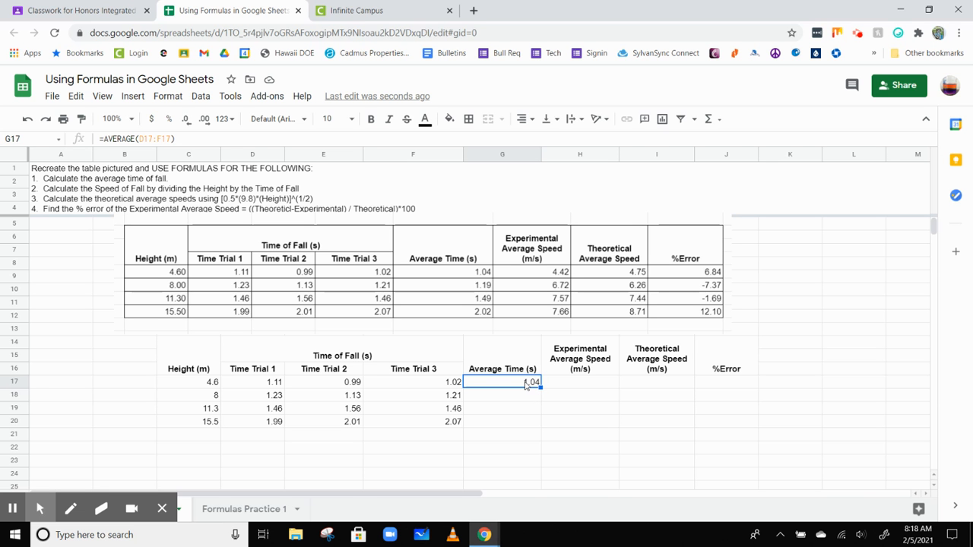
{"action": "left_click", "coordinate": [190, 137]}
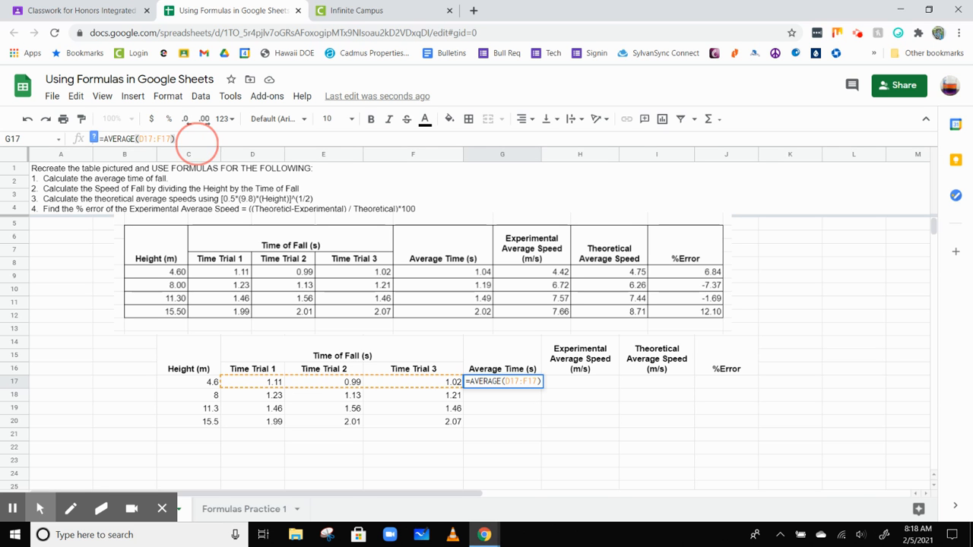
{"action": "left_click", "coordinate": [521, 382]}
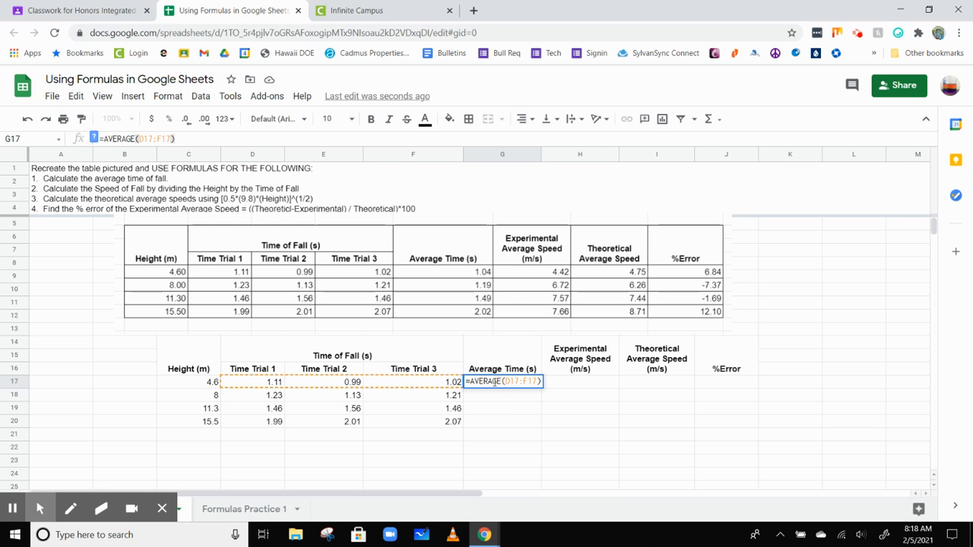
{"action": "key", "text": "Return"}
Clear G17 and re-enter the average of the three trial times as =AVERAGE(D17:F17).
{"action": "left_click", "coordinate": [500, 382]}
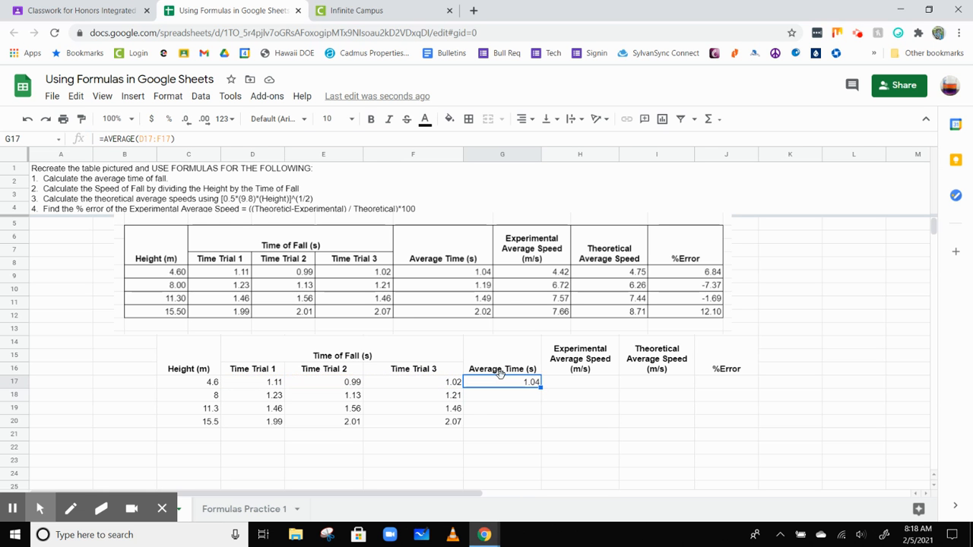
{"action": "key", "text": "Delete"}
{"action": "double_click", "coordinate": [505, 381]}
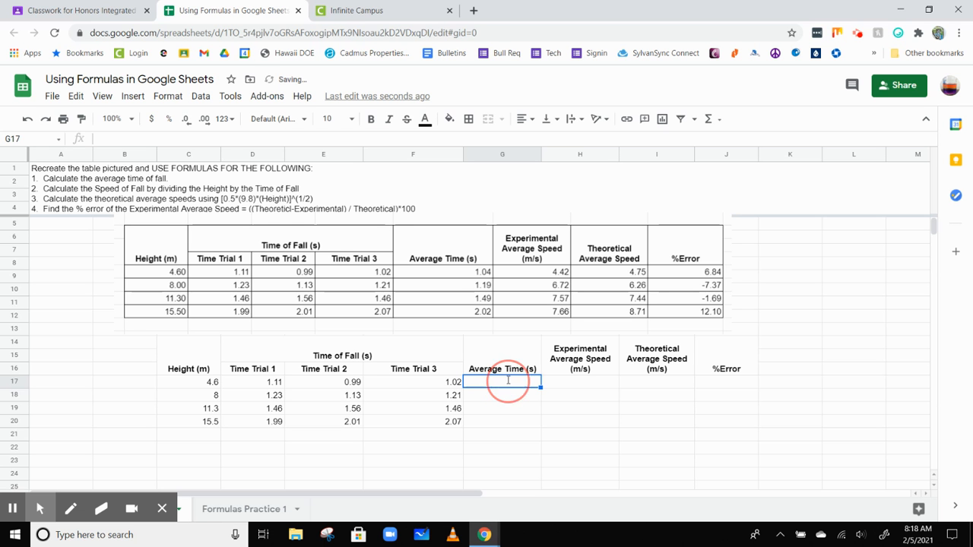
{"action": "type", "text": "="}
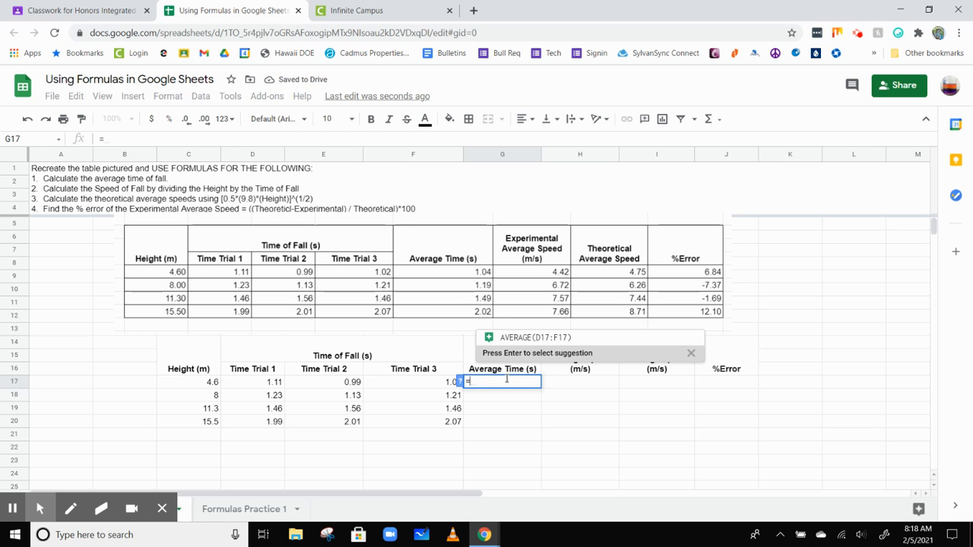
{"action": "type", "text": "aver"}
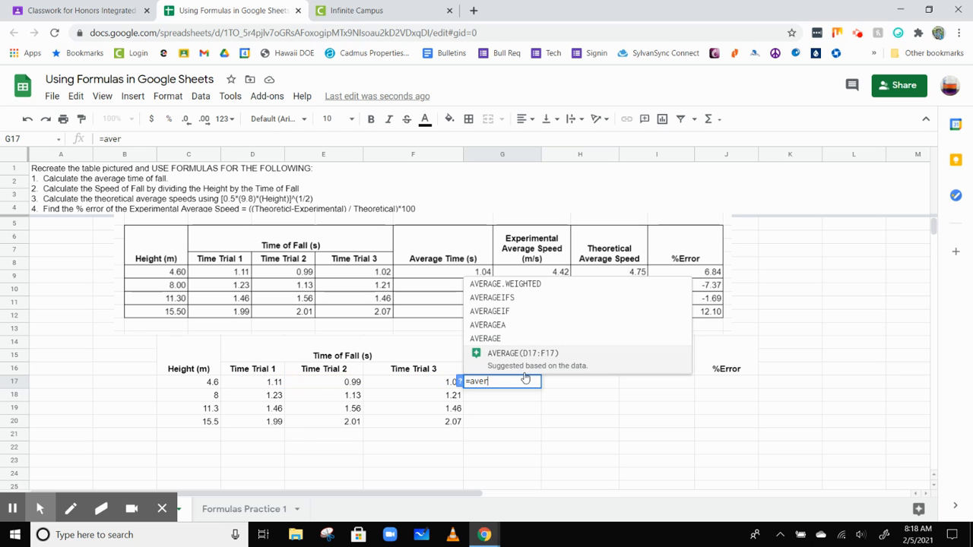
{"action": "left_click", "coordinate": [505, 346]}
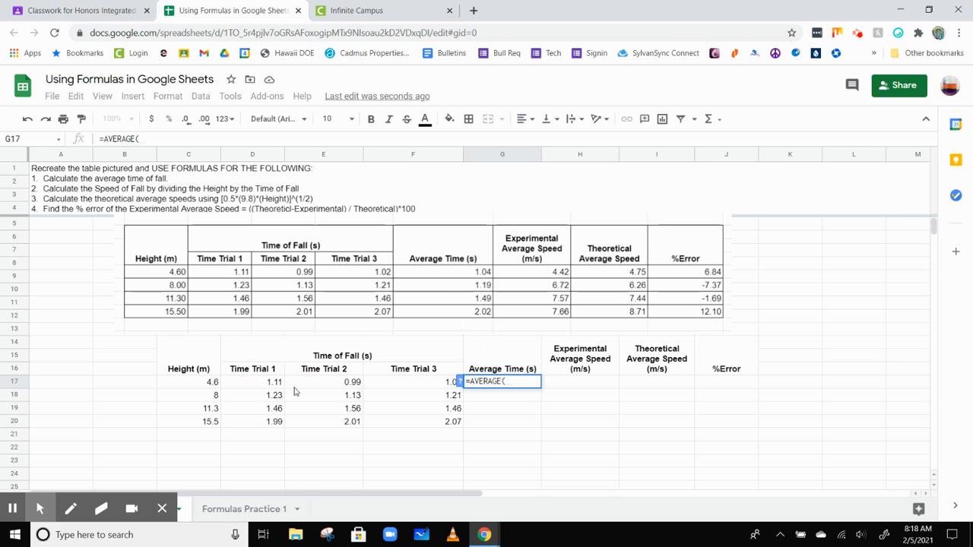
{"action": "left_click_drag", "start_coordinate": [268, 389], "coordinate": [396, 384]}
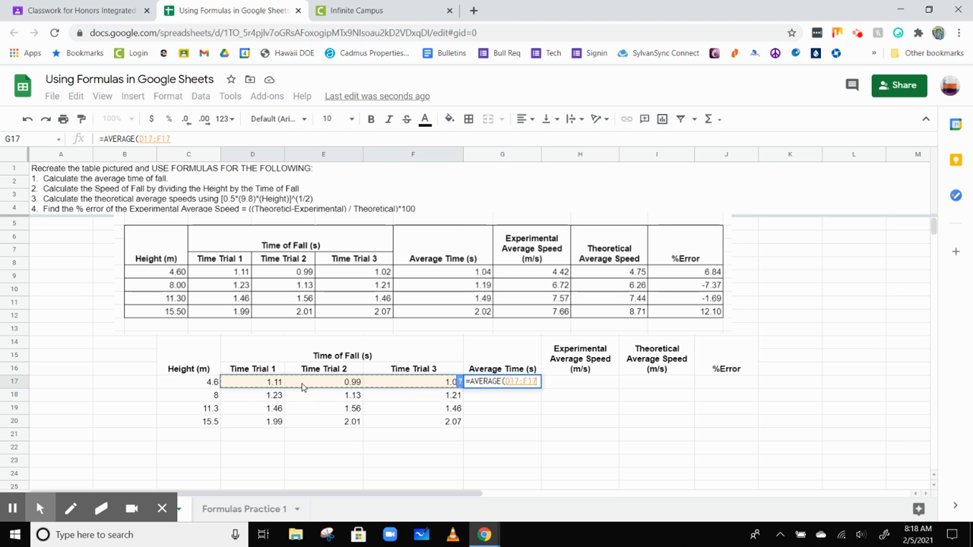
{"action": "key", "text": "Return"}
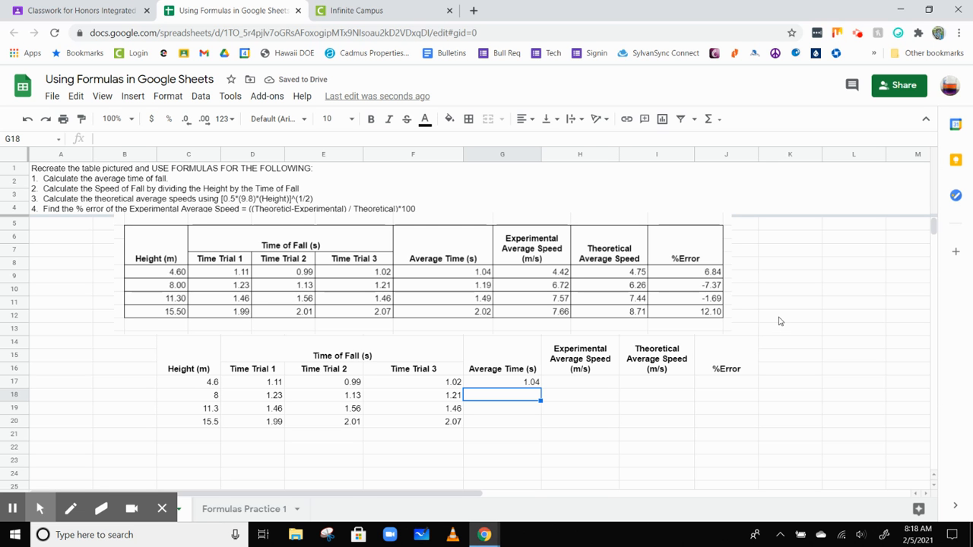
Fill the average formula from G17 down through G20.
{"action": "left_click", "coordinate": [525, 385]}
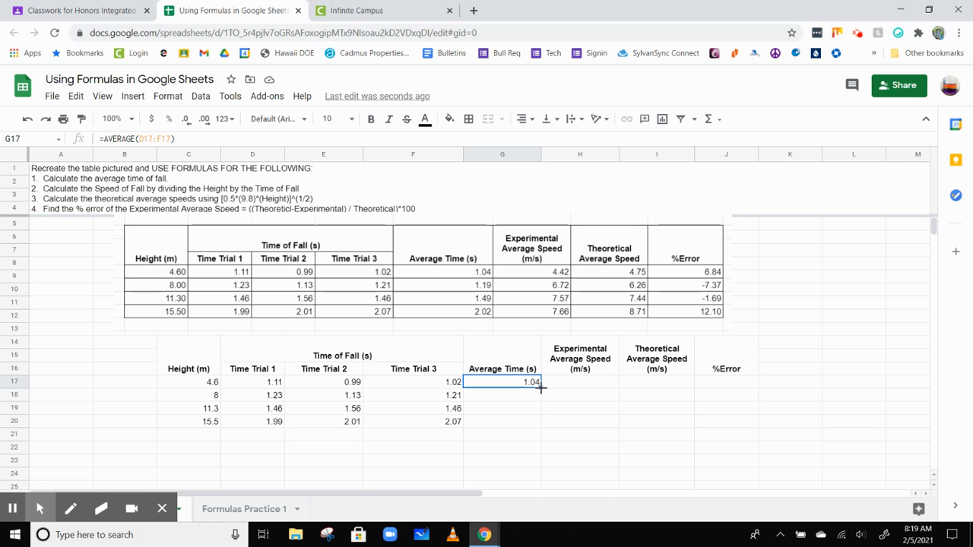
{"action": "left_click_drag", "start_coordinate": [540, 388], "coordinate": [539, 421]}
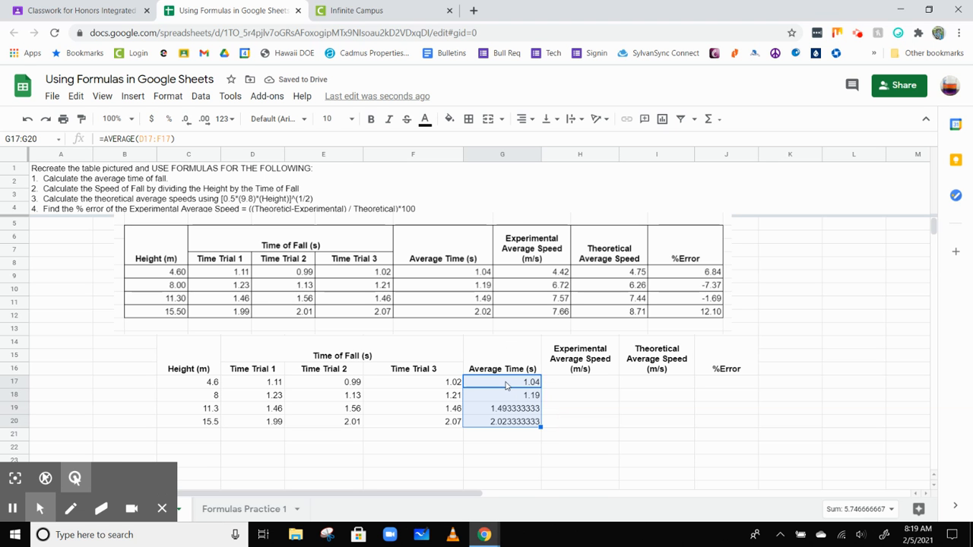
Check which row's trial times each average formula in G17:G20 refers to.
{"action": "left_click", "coordinate": [506, 425]}
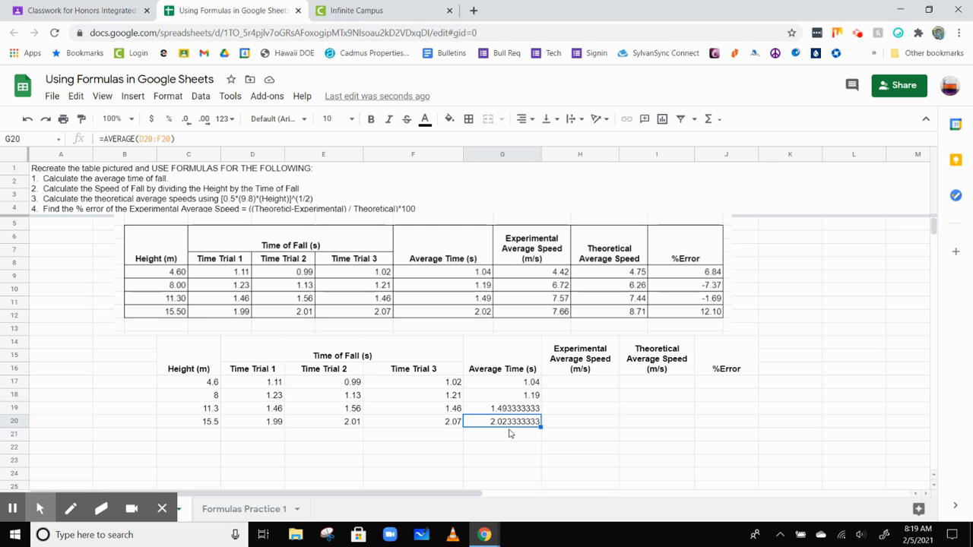
{"action": "left_click", "coordinate": [520, 413]}
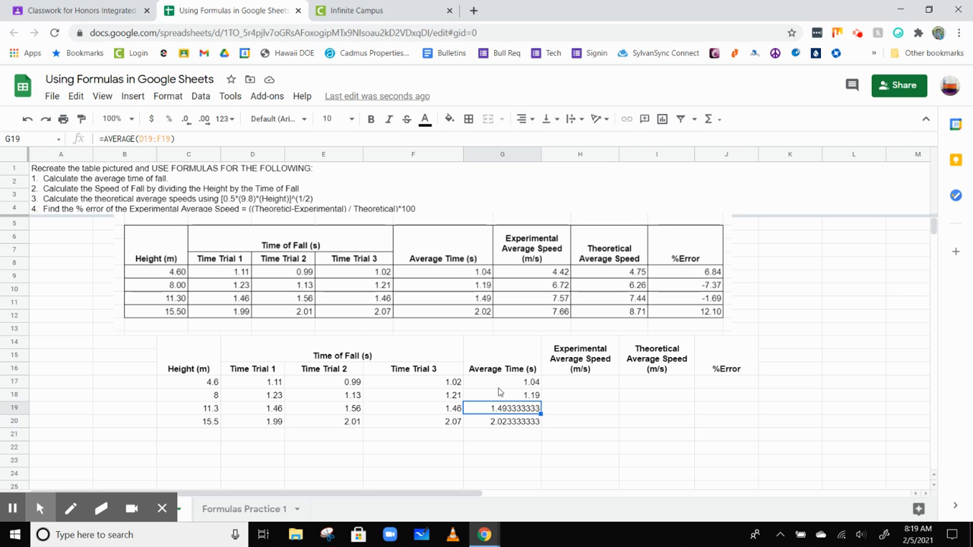
{"action": "left_click", "coordinate": [530, 424]}
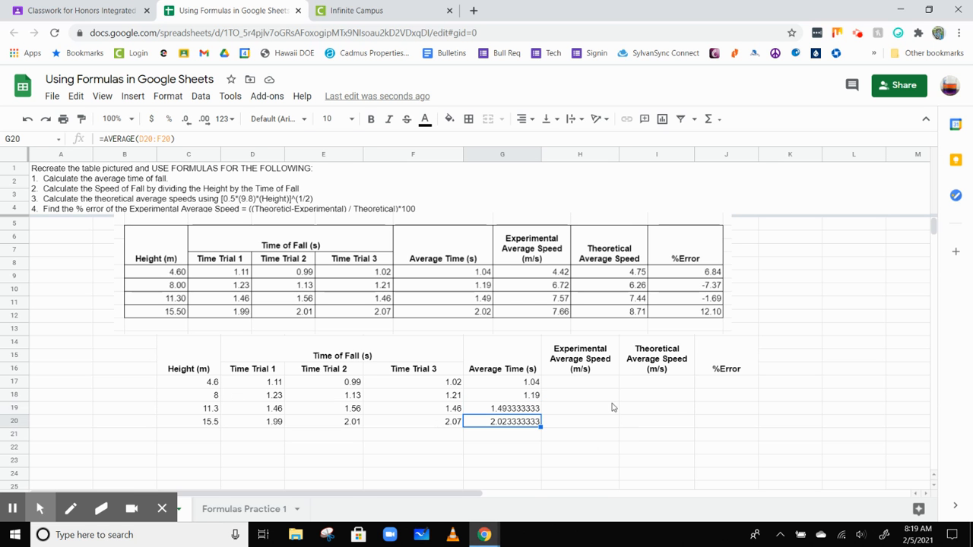
{"action": "key", "text": "Down"}
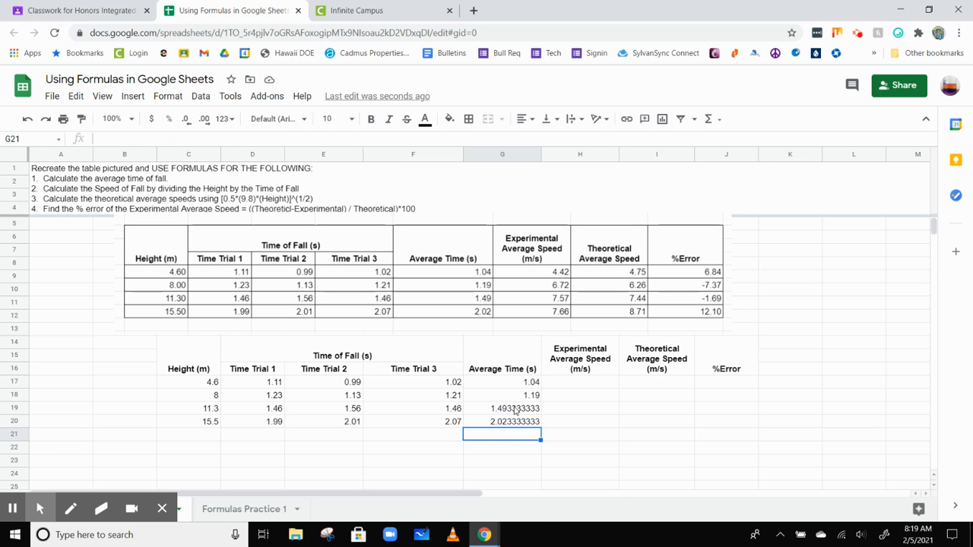
{"action": "left_click", "coordinate": [515, 413]}
{"action": "left_click", "coordinate": [518, 422]}
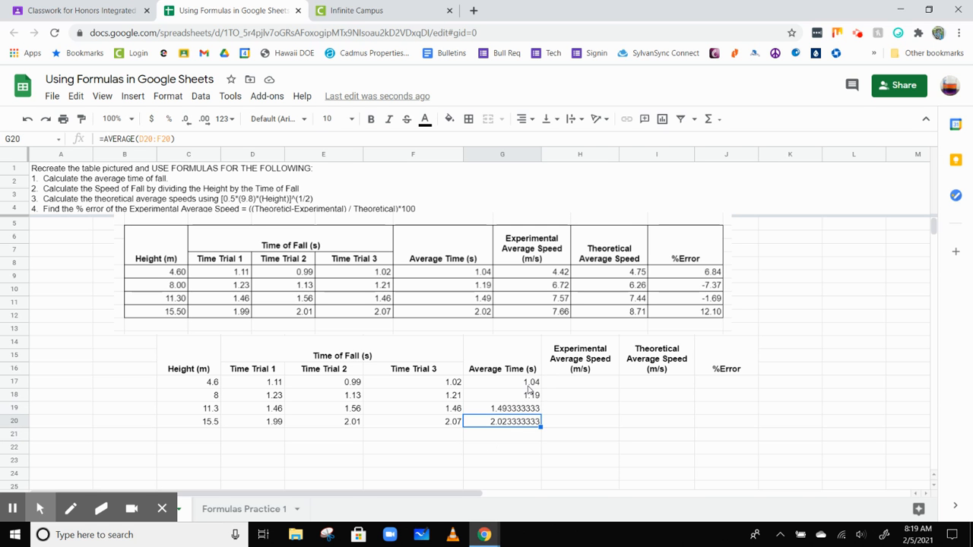
{"action": "left_click", "coordinate": [514, 384]}
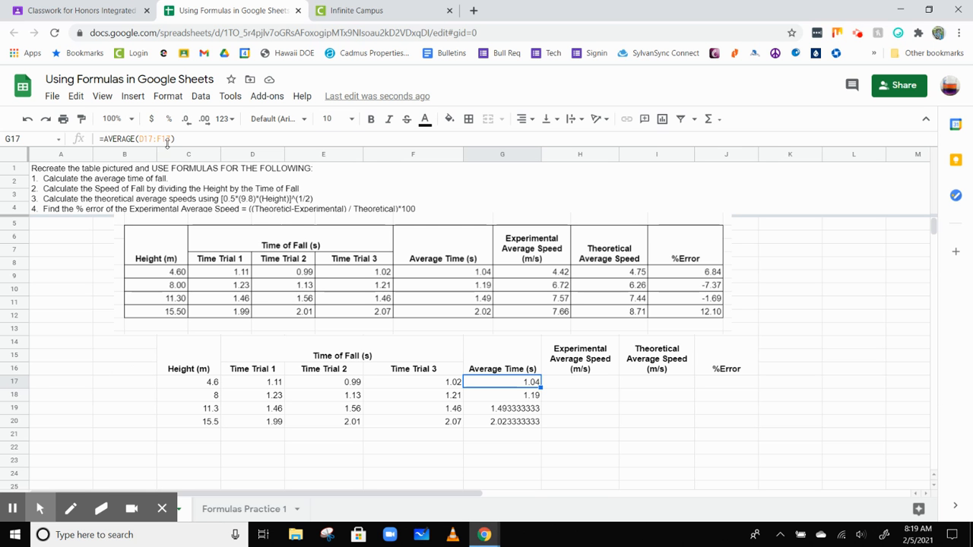
{"action": "left_click", "coordinate": [522, 396]}
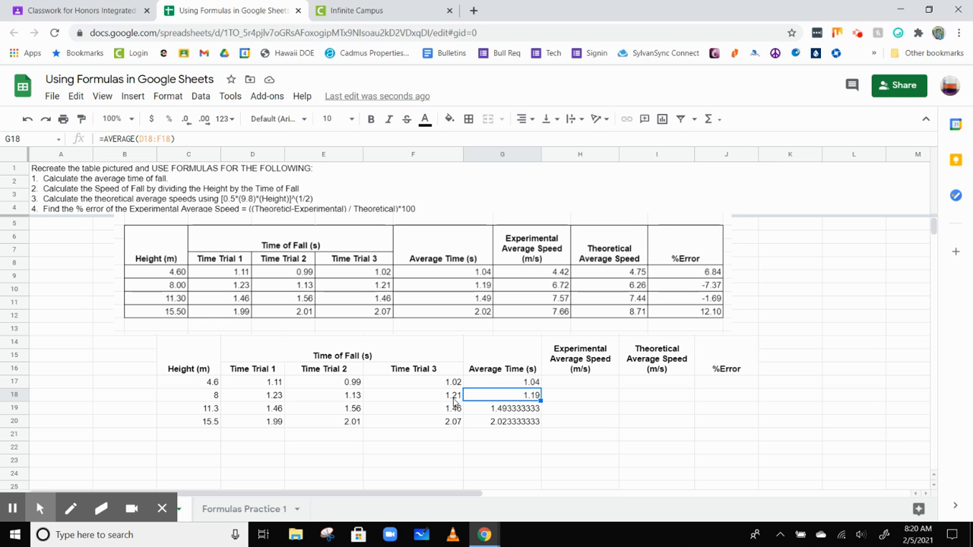
Calculate the experimental average speed in H17 as =C17/G17 and reject the suggested autofill for the rows below.
{"action": "left_click", "coordinate": [572, 383]}
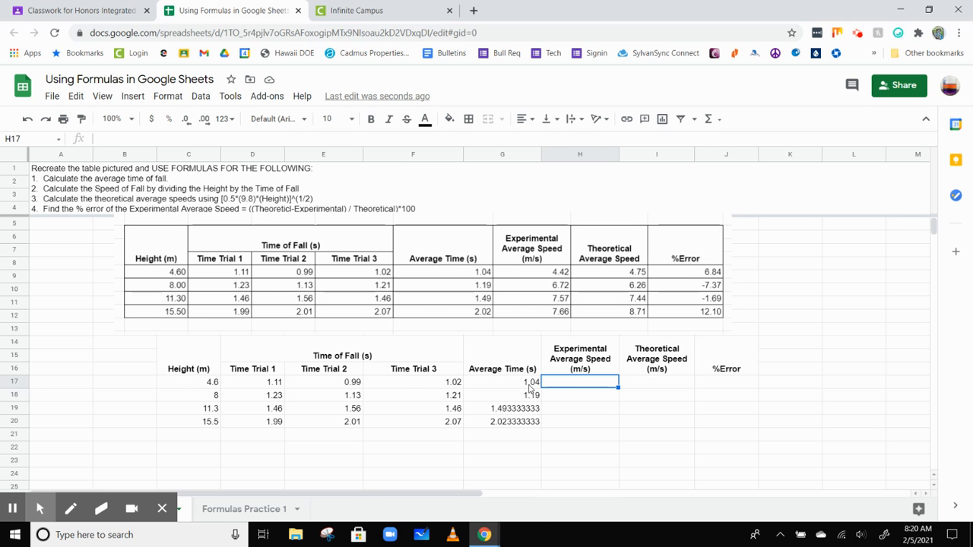
{"action": "double_click", "coordinate": [552, 384]}
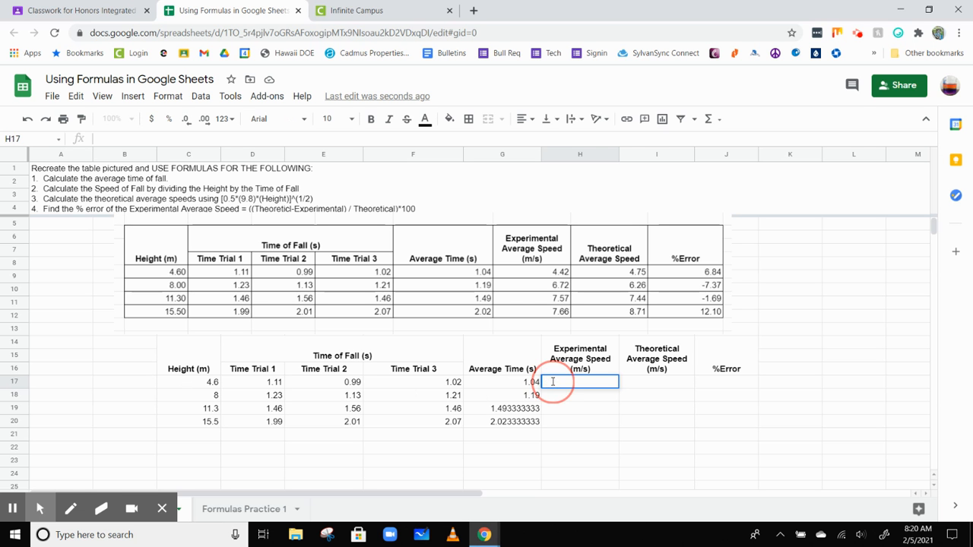
{"action": "type", "text": "="}
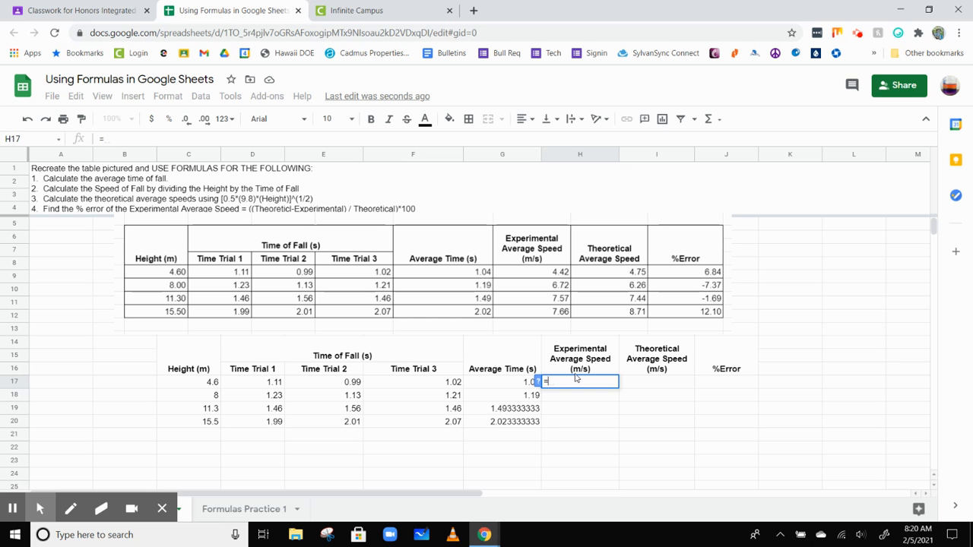
{"action": "left_click", "coordinate": [206, 387]}
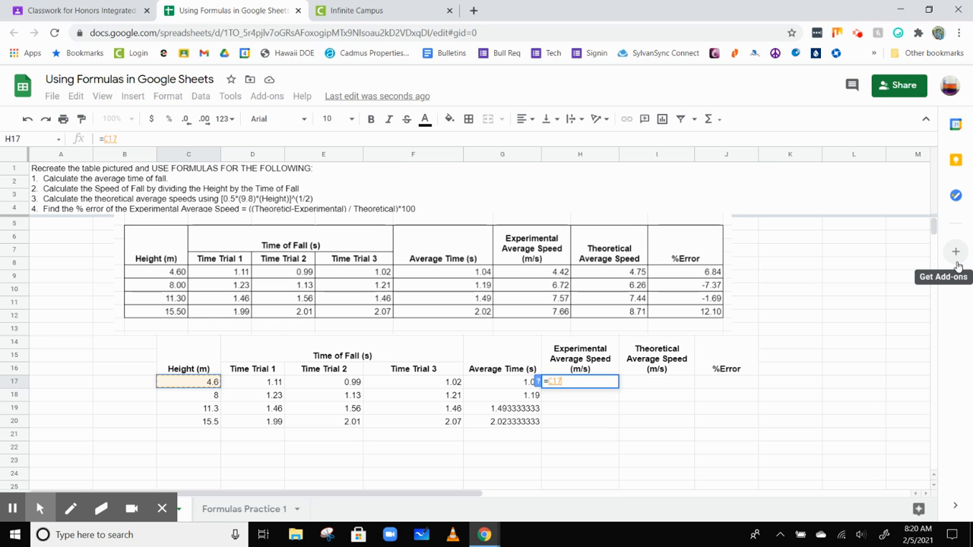
{"action": "type", "text": "/"}
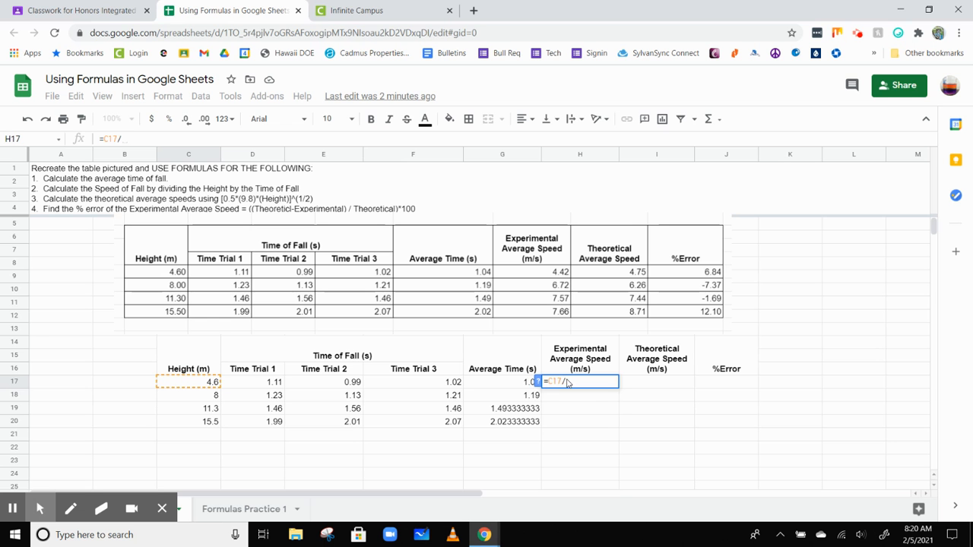
{"action": "left_click", "coordinate": [506, 384]}
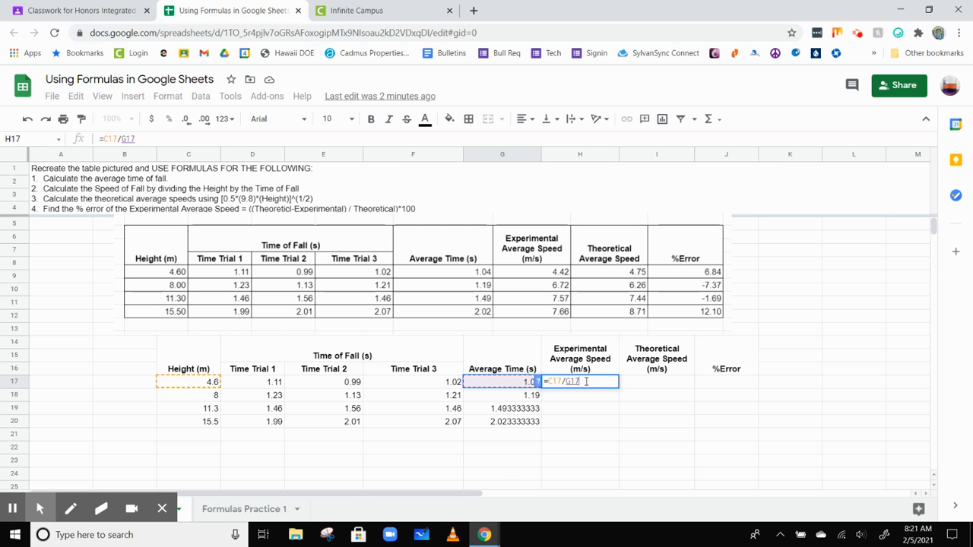
{"action": "key", "text": "Return"}
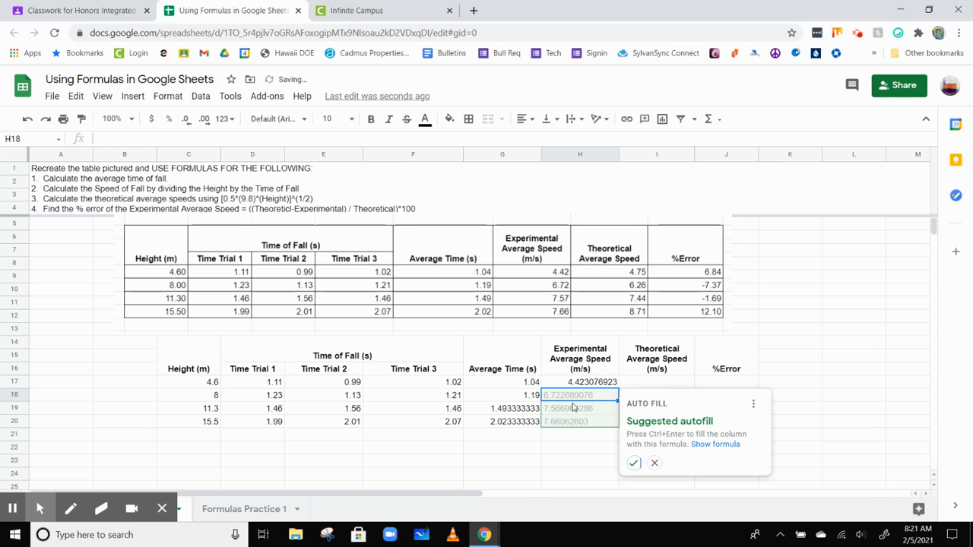
{"action": "left_click", "coordinate": [655, 463]}
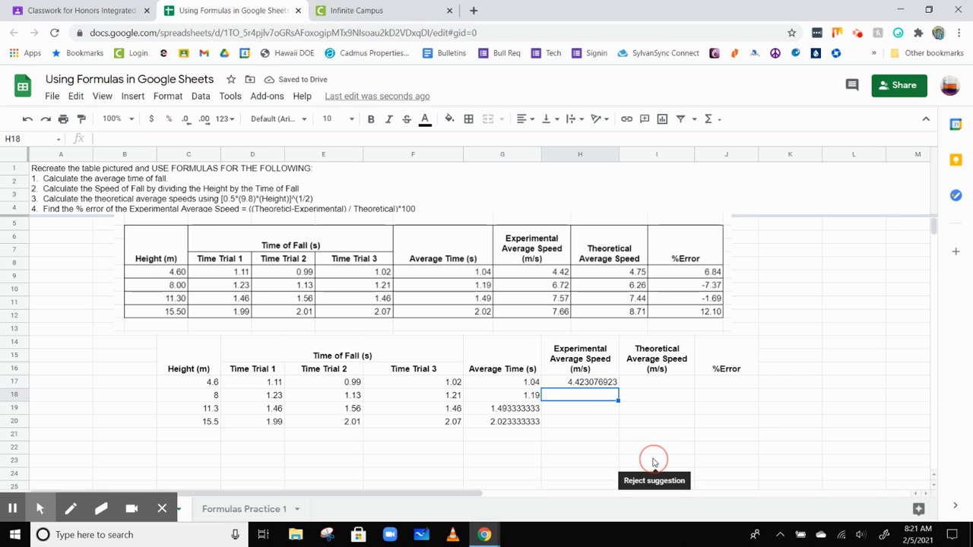
Clear H17, re-enter the experimental average speed as =C17/G17, and fill it down through H20.
{"action": "left_click", "coordinate": [556, 386]}
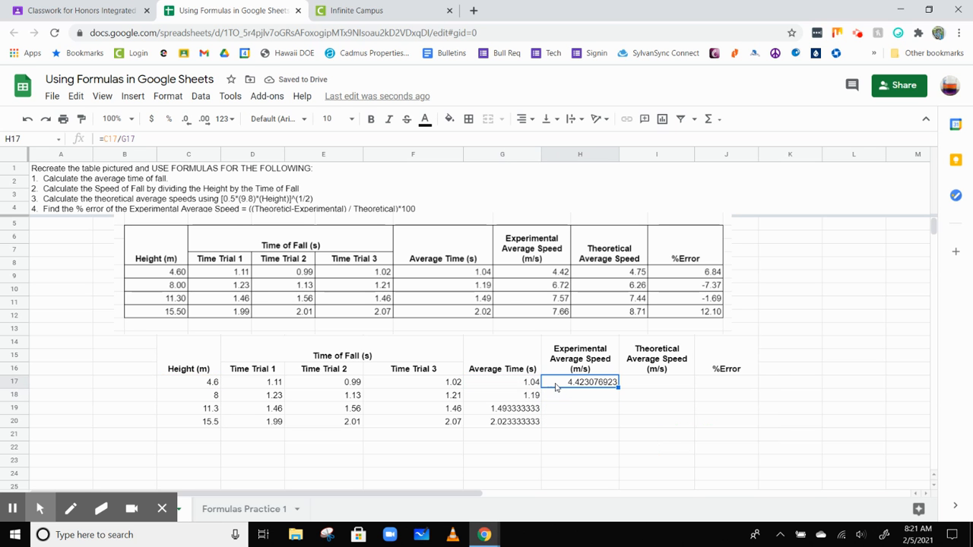
{"action": "double_click", "coordinate": [556, 386]}
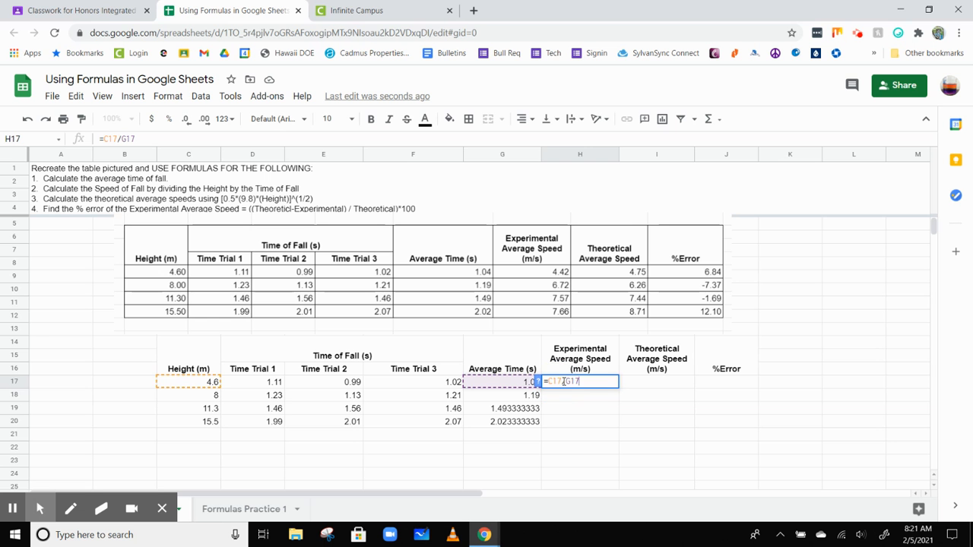
{"action": "left_click_drag", "start_coordinate": [601, 386], "coordinate": [473, 384]}
{"action": "key", "text": "BackSpace"}
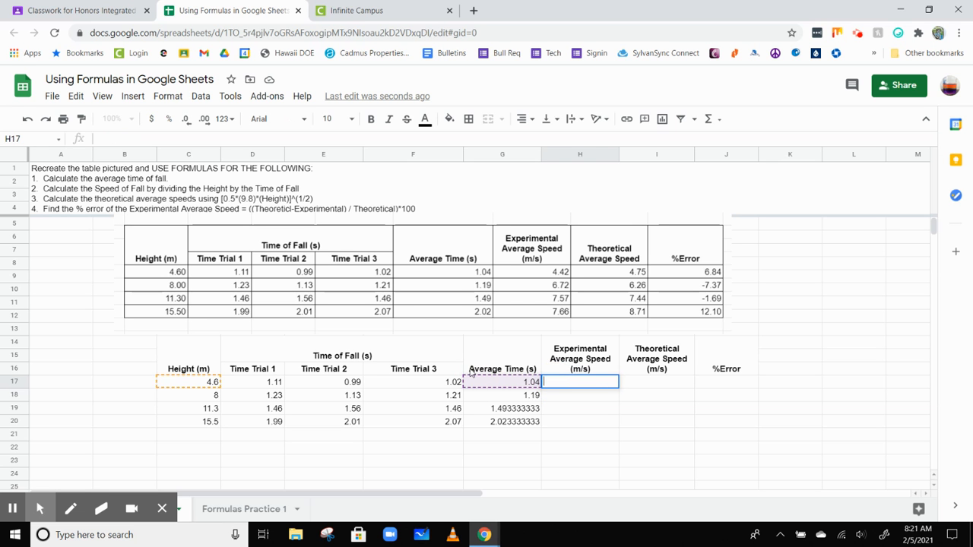
{"action": "type", "text": "="}
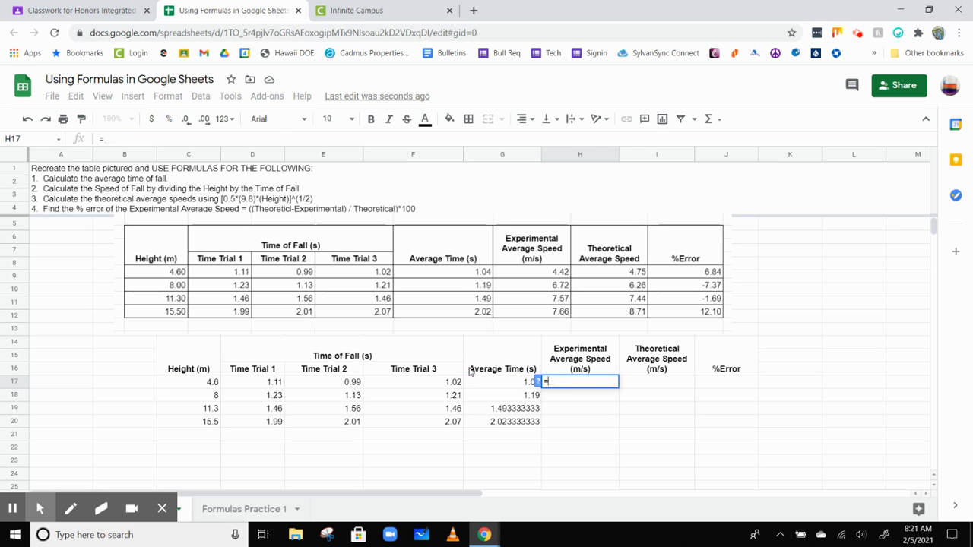
{"action": "left_click", "coordinate": [214, 384]}
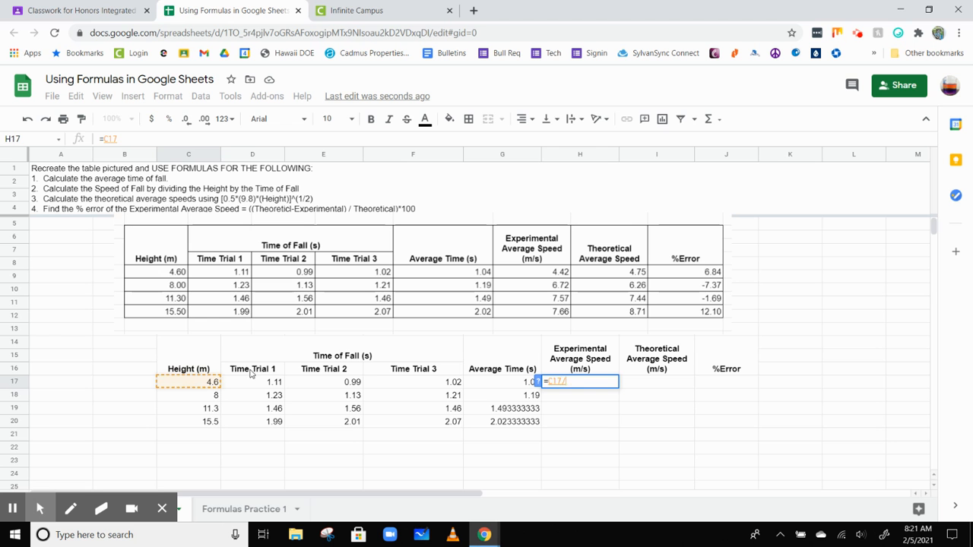
{"action": "type", "text": "/"}
{"action": "left_click", "coordinate": [495, 386]}
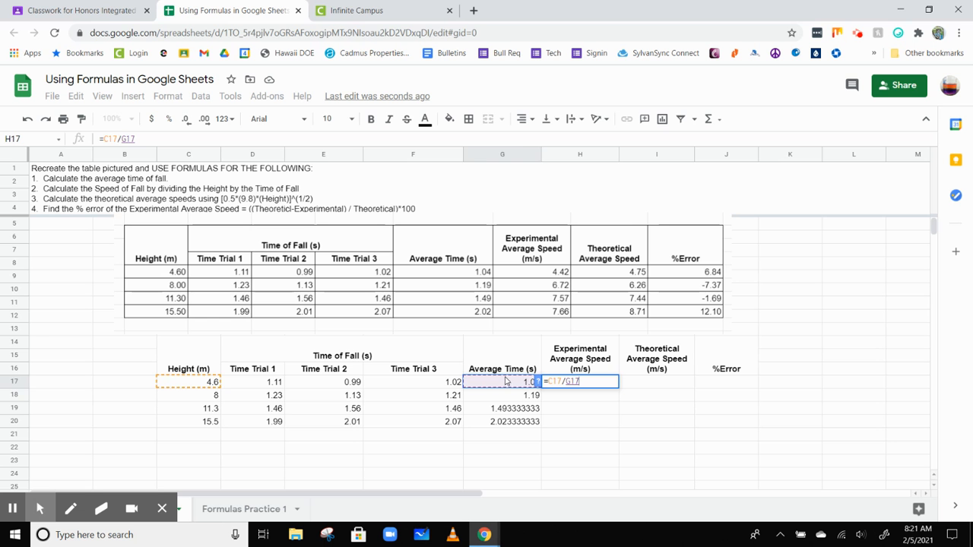
{"action": "key", "text": "Return"}
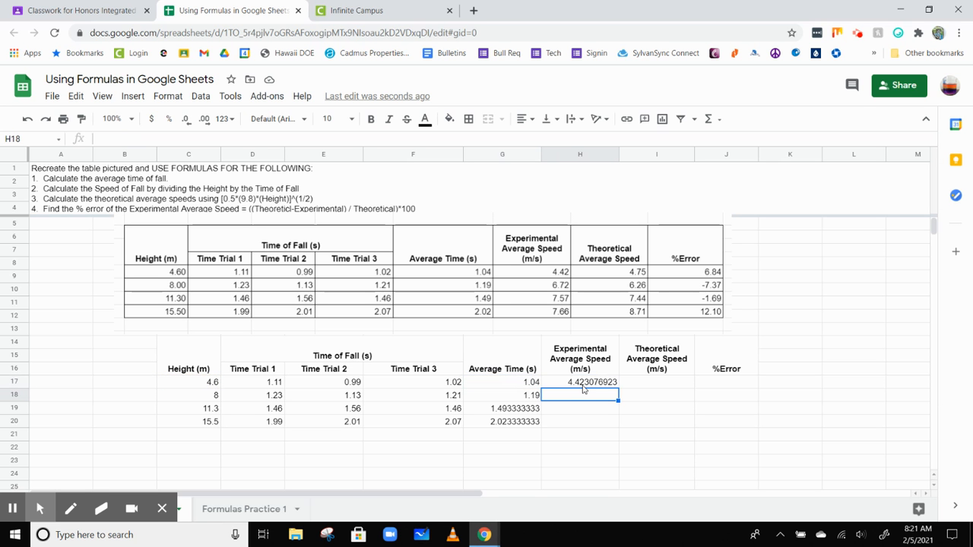
{"action": "left_click", "coordinate": [583, 385]}
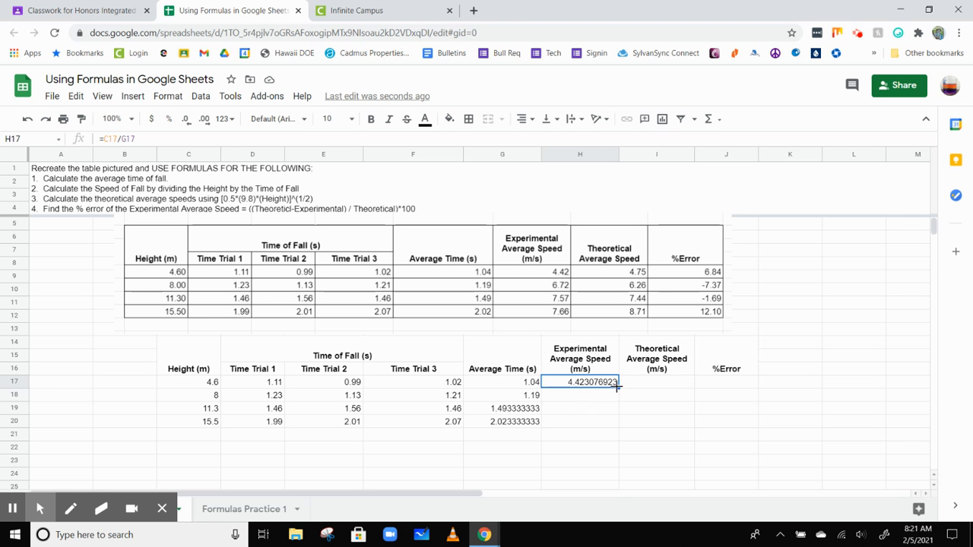
{"action": "left_click_drag", "start_coordinate": [617, 387], "coordinate": [614, 421]}
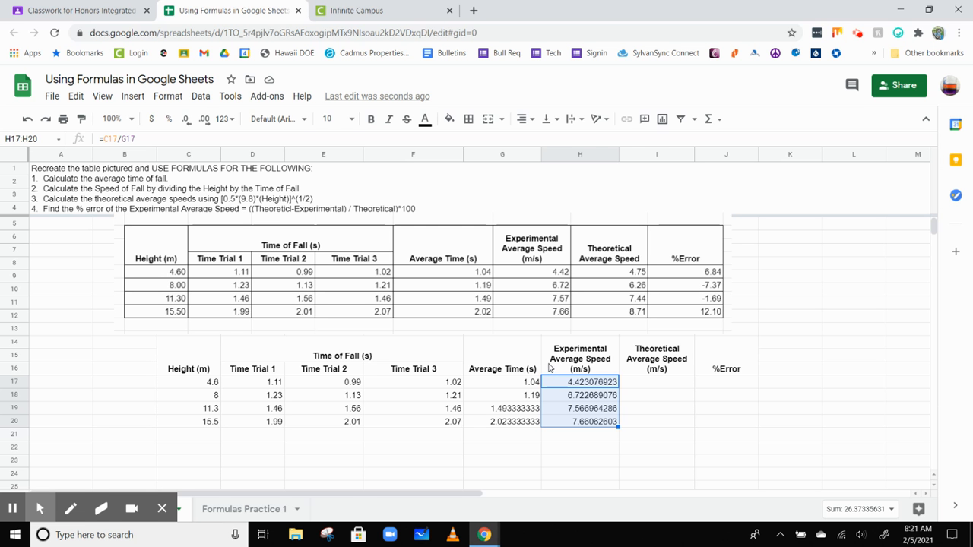
Examine the theoretical average speed formula given in item 3 of the instructions at the top of the sheet.
{"action": "left_click", "coordinate": [651, 377]}
{"action": "left_click", "coordinate": [654, 389]}
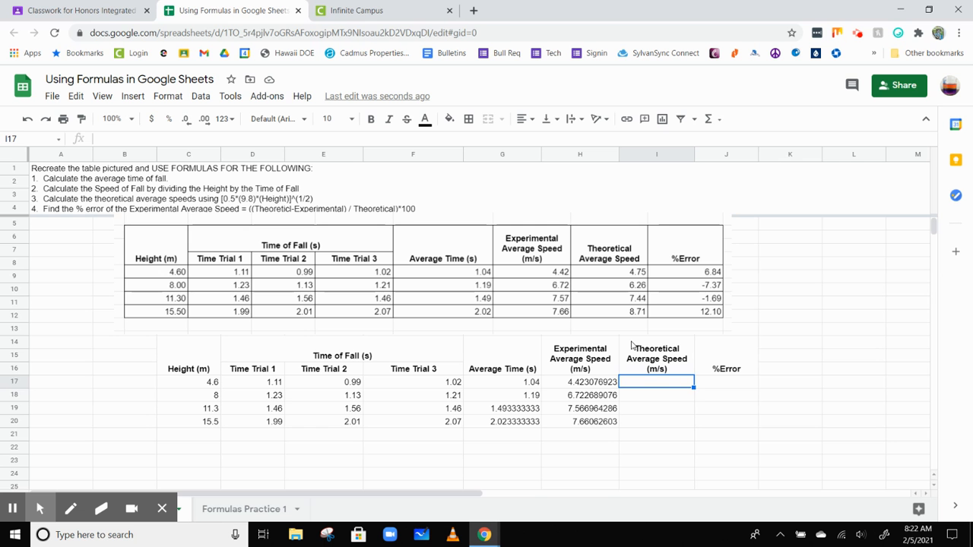
{"action": "left_click", "coordinate": [223, 199]}
{"action": "triple_click", "coordinate": [233, 201]}
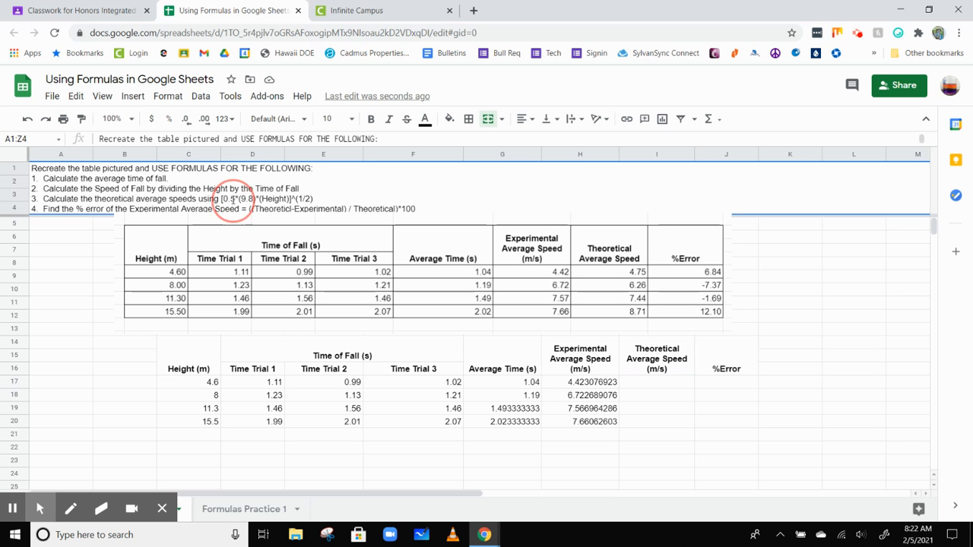
{"action": "left_click", "coordinate": [299, 198]}
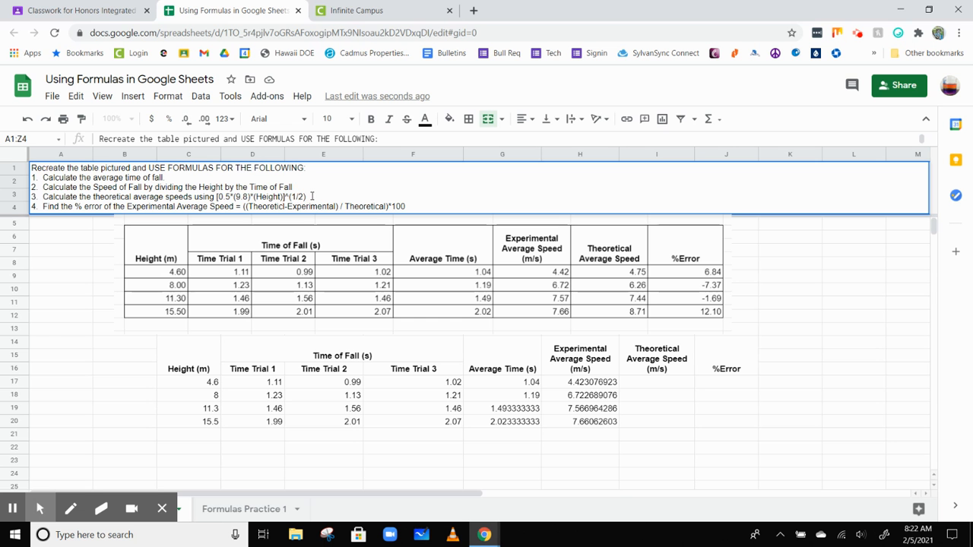
{"action": "left_click_drag", "start_coordinate": [306, 197], "coordinate": [217, 199]}
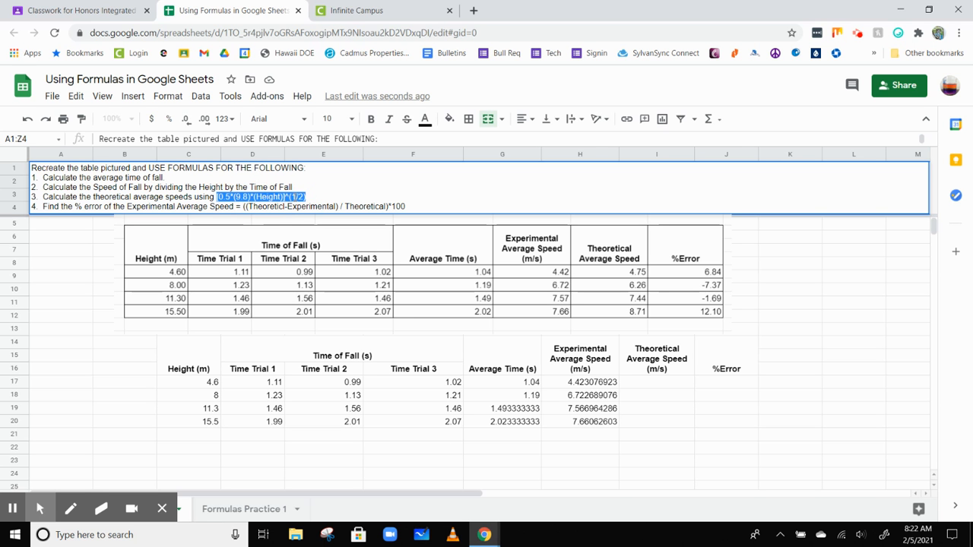
{"action": "left_click", "coordinate": [279, 199]}
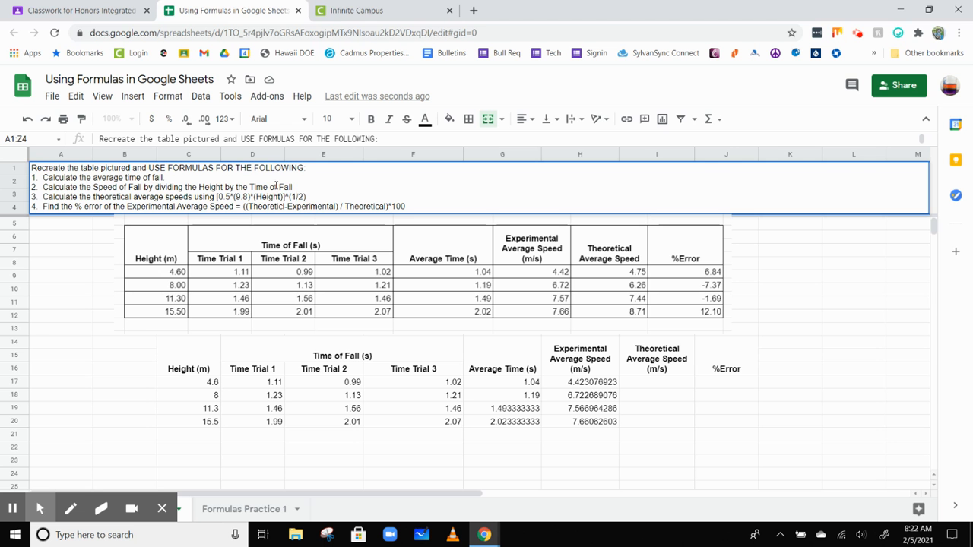
Write the theoretical average speed formula in I17 as =(0.5*9.8*C17)^(1/2), using the height in C17.
{"action": "double_click", "coordinate": [640, 382]}
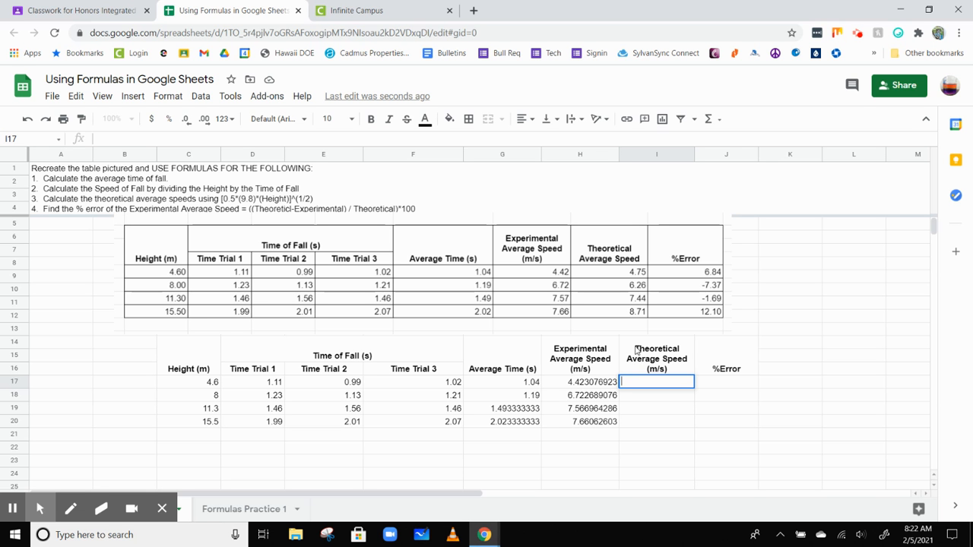
{"action": "type", "text": "="}
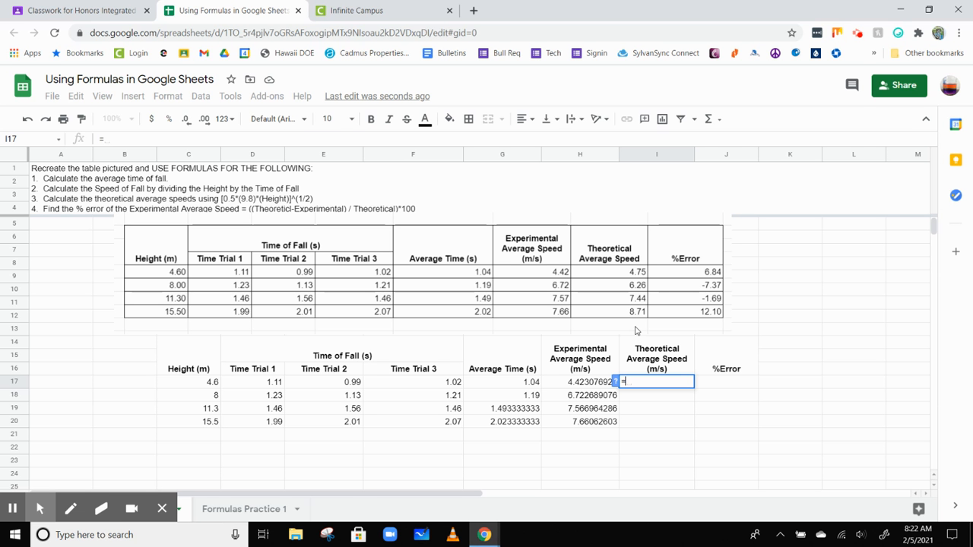
{"action": "type", "text": "(0.5"}
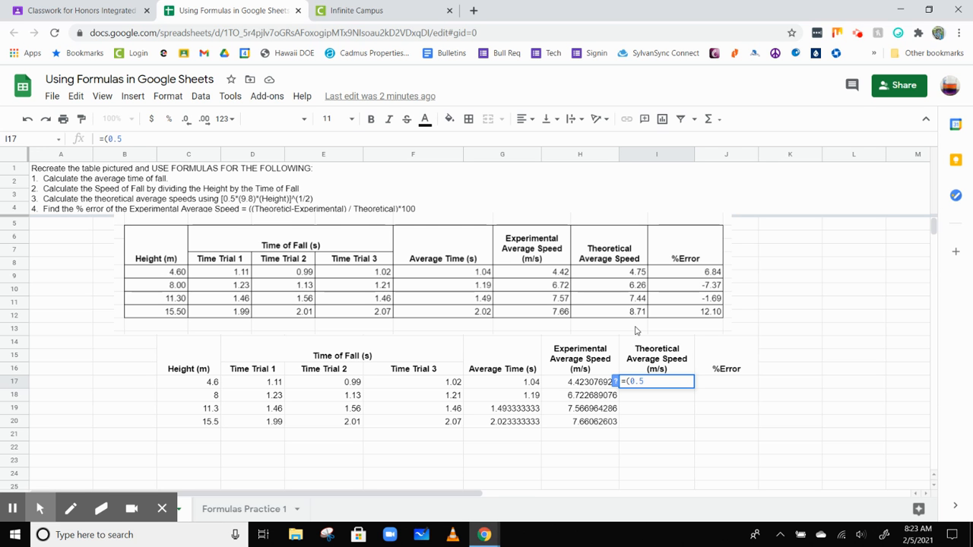
{"action": "type", "text": "*"}
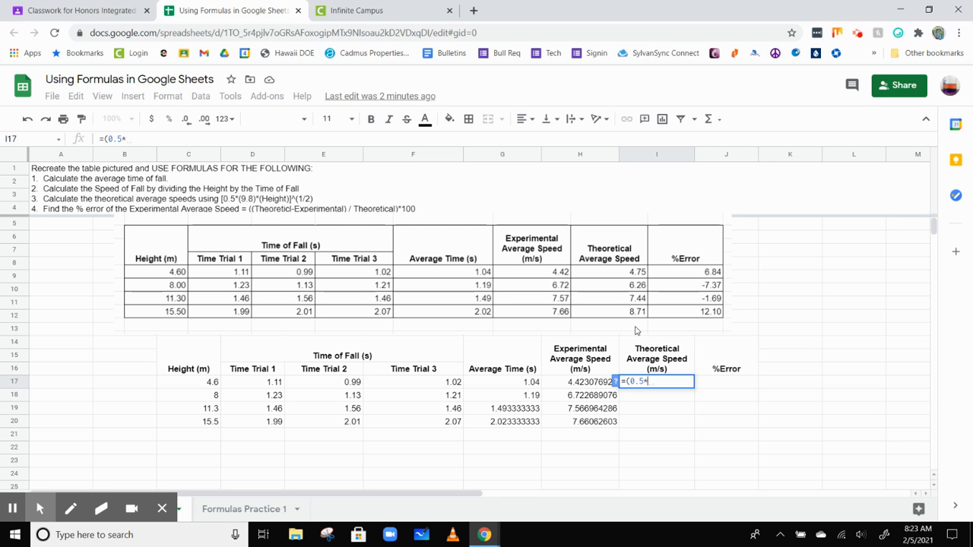
{"action": "type", "text": "9"}
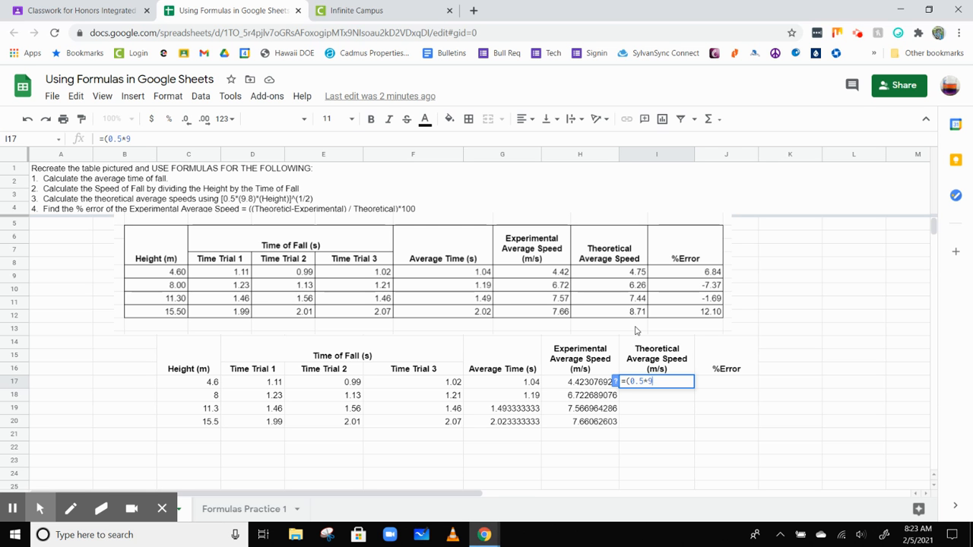
{"action": "type", "text": ".8"}
{"action": "type", "text": "*"}
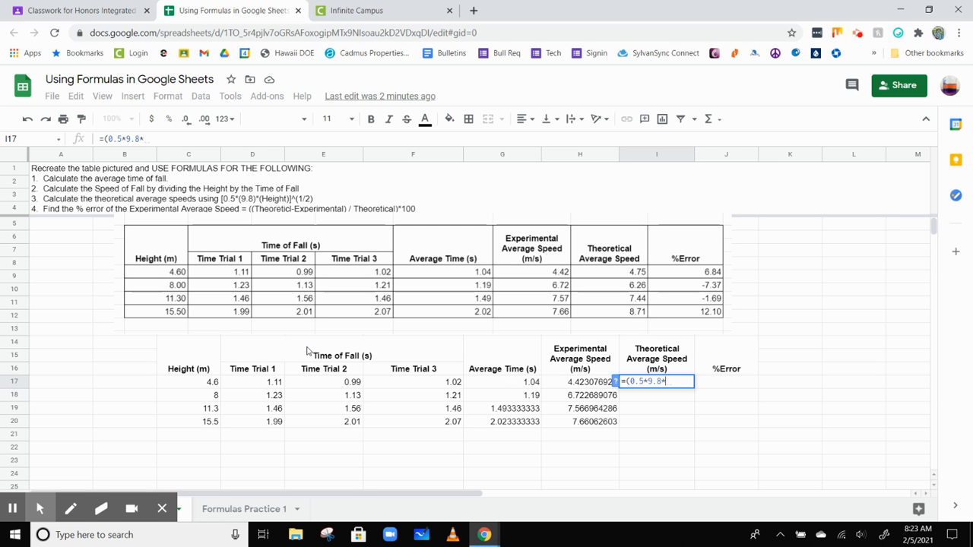
{"action": "left_click", "coordinate": [212, 383]}
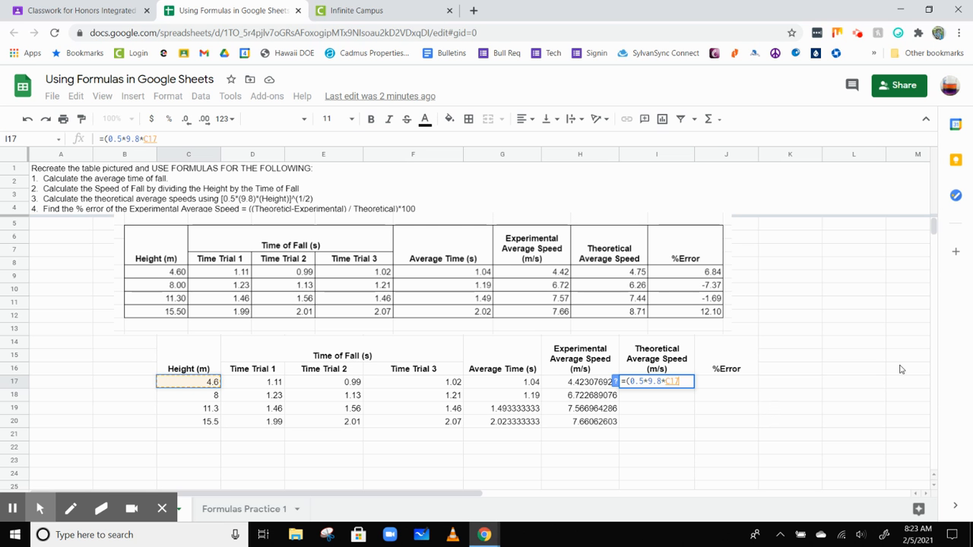
{"action": "type", "text": ")"}
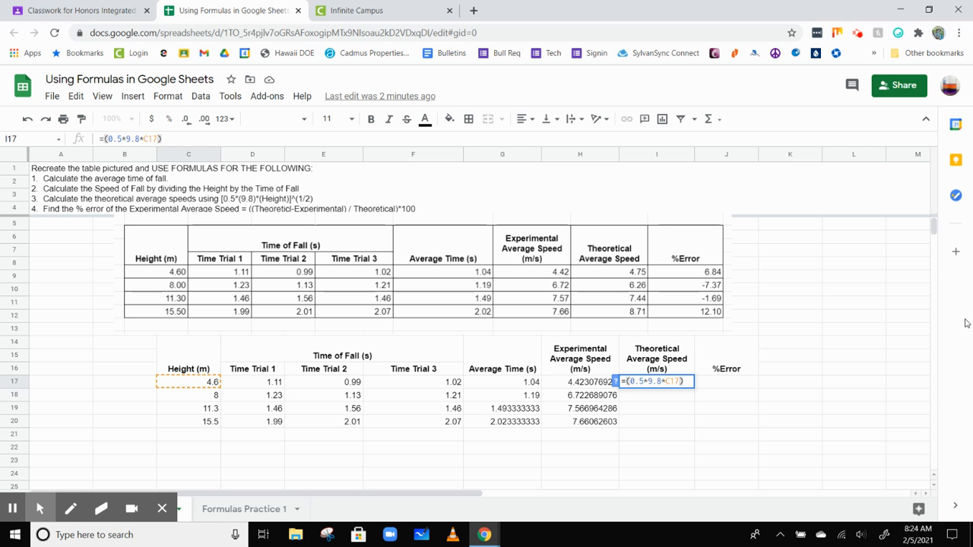
{"action": "type", "text": "^"}
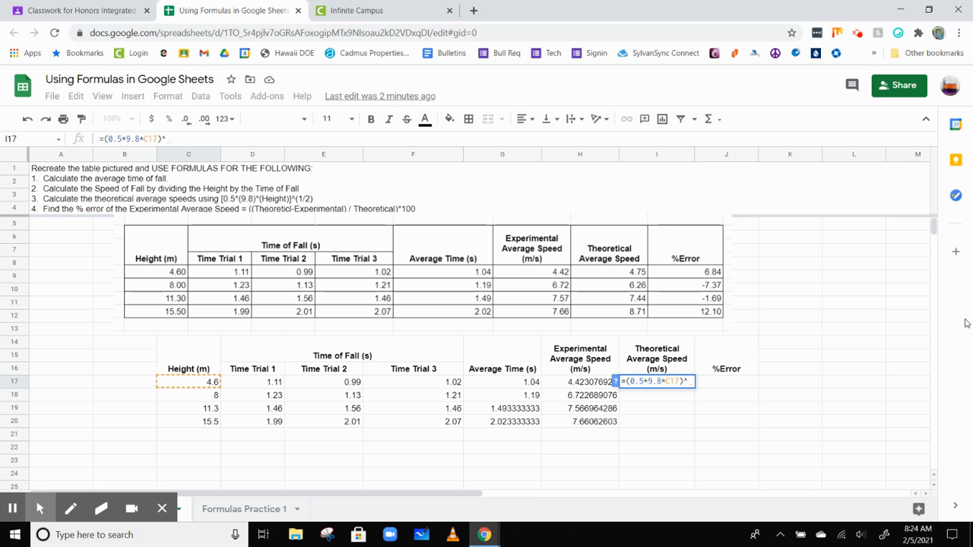
{"action": "type", "text": "(1/2"}
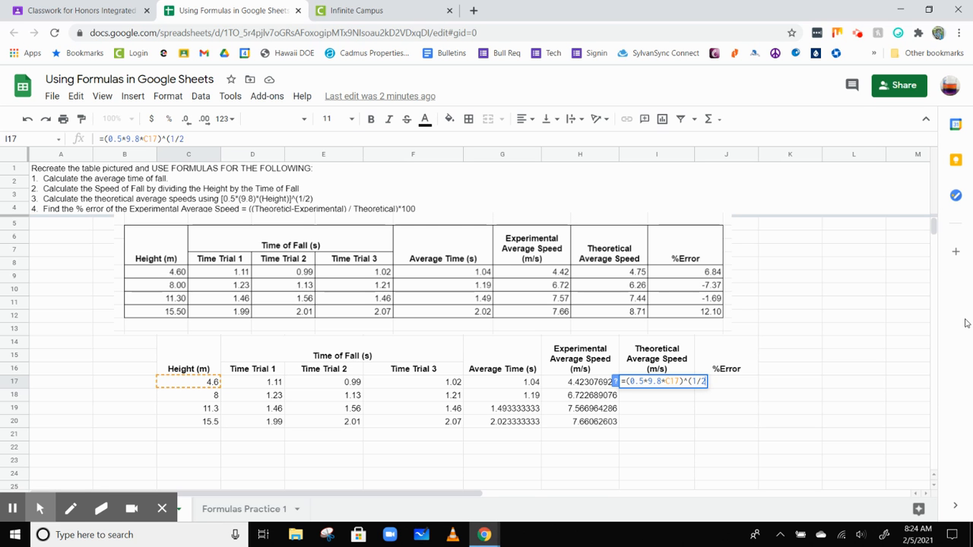
{"action": "type", "text": ")"}
Replace the (1/2) exponent in I17 with 0.5 and commit the formula =(0.5*9.8*C17)^0.5.
{"action": "key", "text": "BackSpace"}
{"action": "key", "text": "BackSpace"}
{"action": "key", "text": "BackSpace"}
{"action": "key", "text": "BackSpace"}
{"action": "key", "text": "BackSpace"}
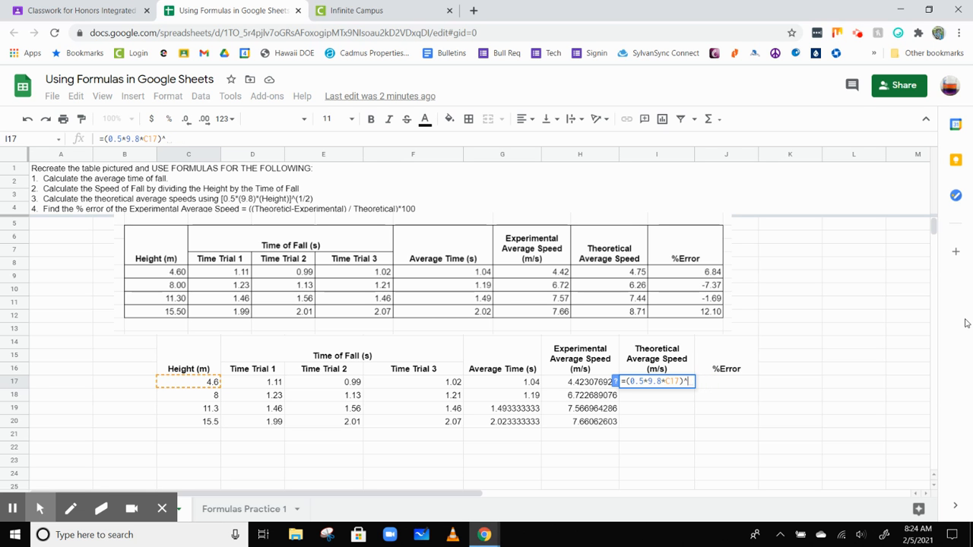
{"action": "type", "text": "0.5"}
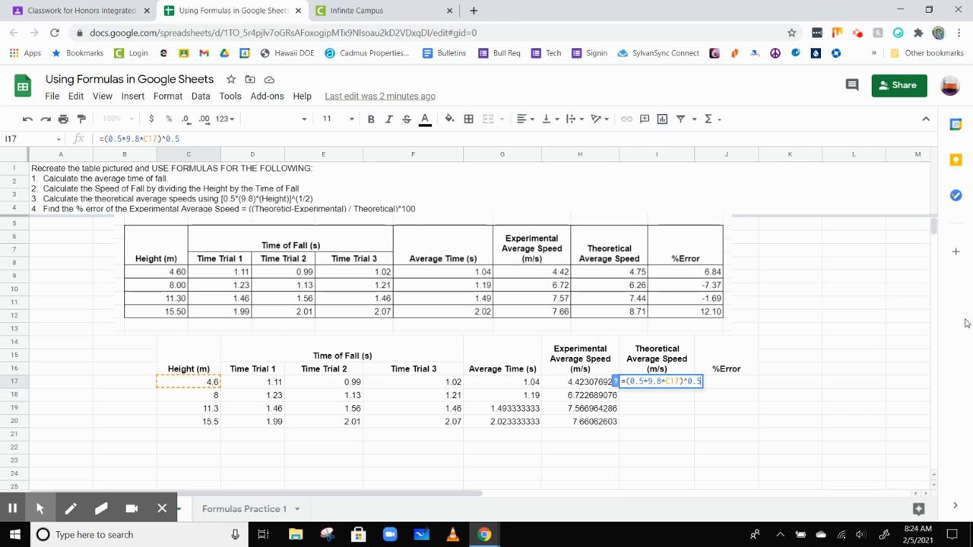
{"action": "key", "text": "Return"}
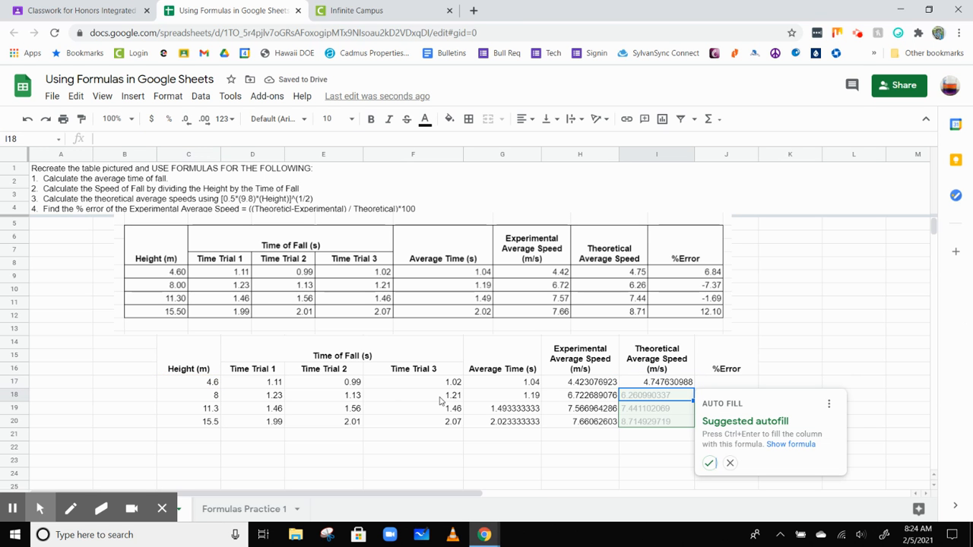
Fill the theoretical speed formula from I17 down through I20, and clear all of I17:I20 again.
{"action": "left_click", "coordinate": [645, 384]}
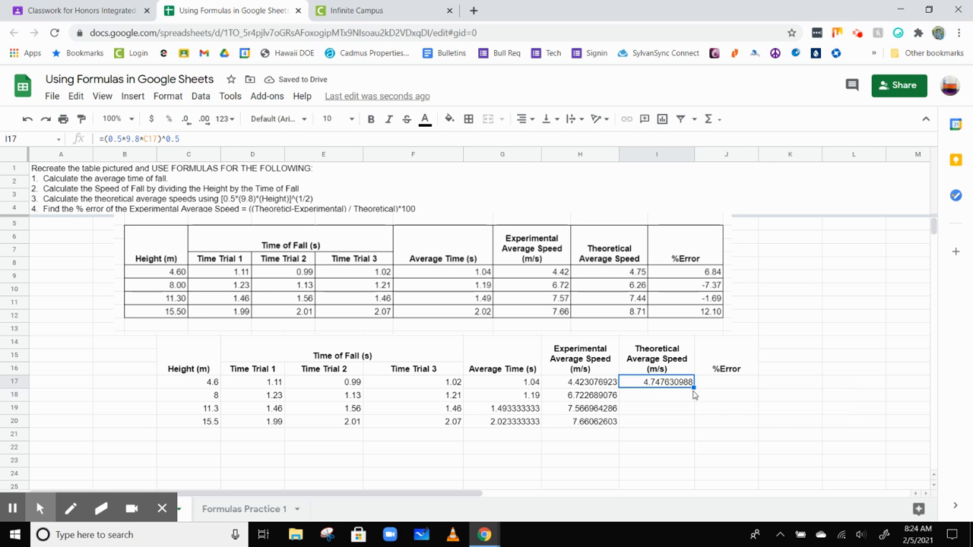
{"action": "left_click_drag", "start_coordinate": [694, 387], "coordinate": [694, 422]}
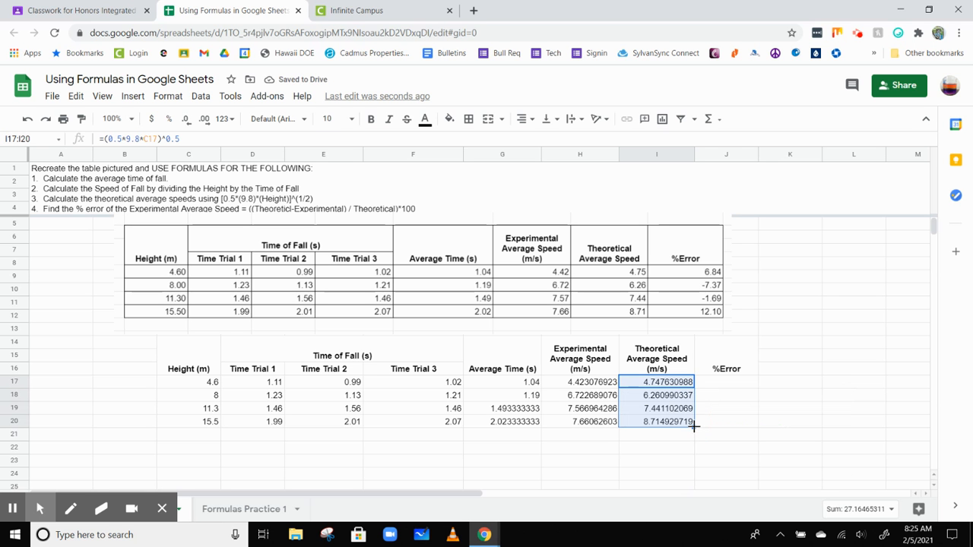
{"action": "left_click_drag", "start_coordinate": [689, 433], "coordinate": [688, 397]}
{"action": "key", "text": "Delete"}
{"action": "key", "text": "Up"}
{"action": "key", "text": "Up"}
{"action": "key", "text": "Up"}
{"action": "key", "text": "Up"}
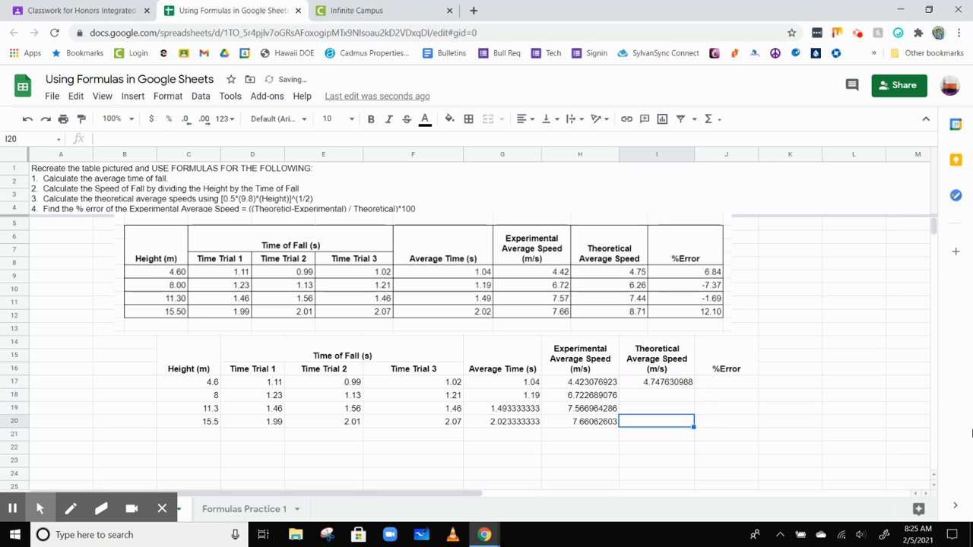
{"action": "key", "text": "Delete"}
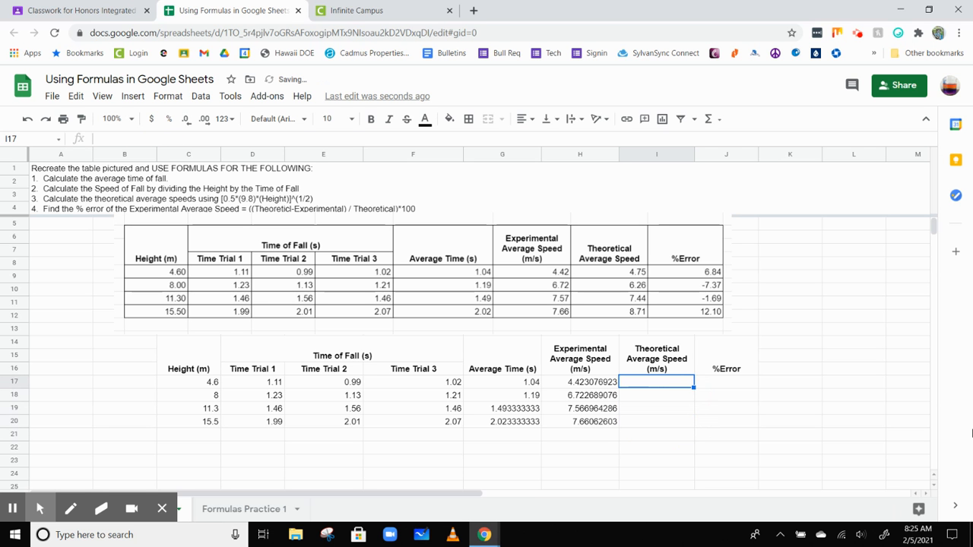
Enter the theoretical average speed in I17 as =SQRT(0.5*9.8*C17), using the height in C17.
{"action": "type", "text": "s"}
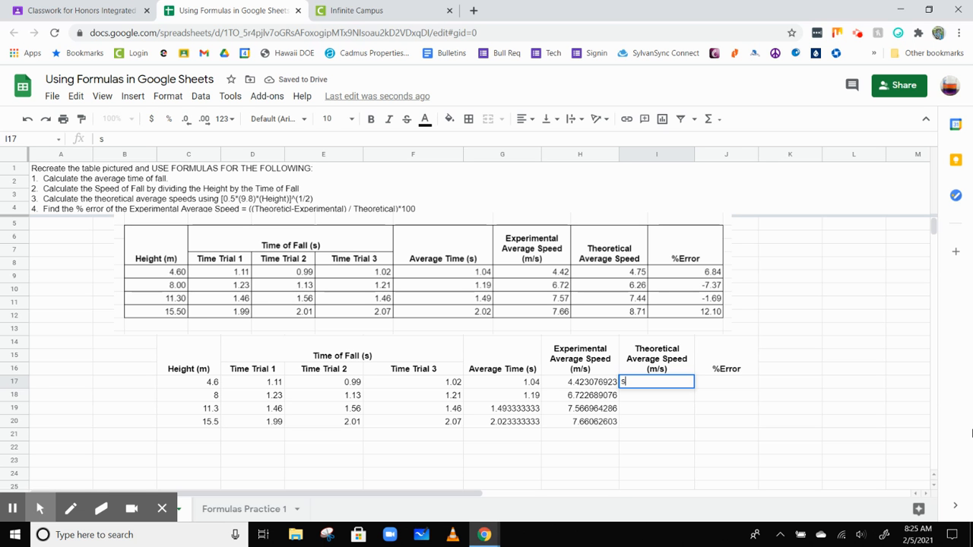
{"action": "type", "text": "q"}
{"action": "key", "text": "BackSpace"}
{"action": "type", "text": "=sqr"}
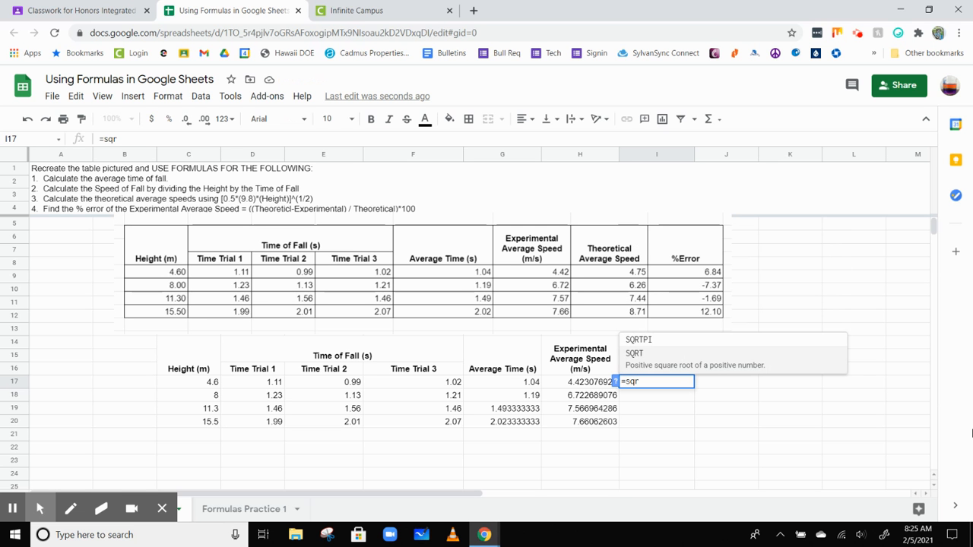
{"action": "left_click", "coordinate": [633, 354]}
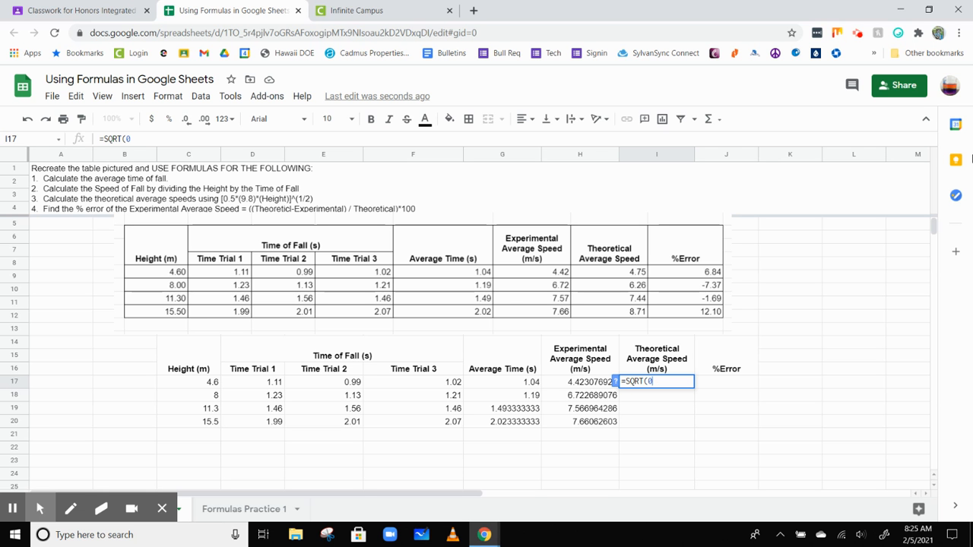
{"action": "type", "text": "0.5*9.8*"}
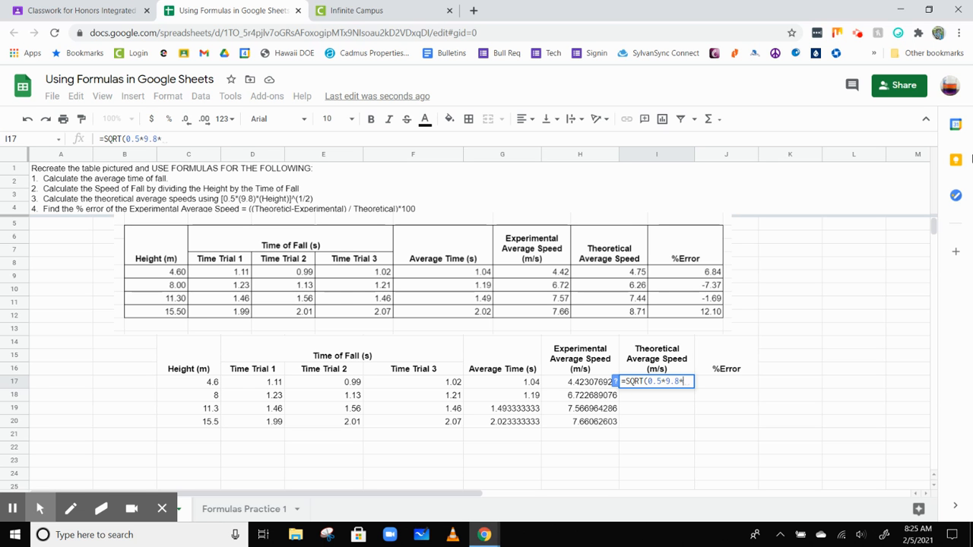
{"action": "left_click", "coordinate": [215, 384]}
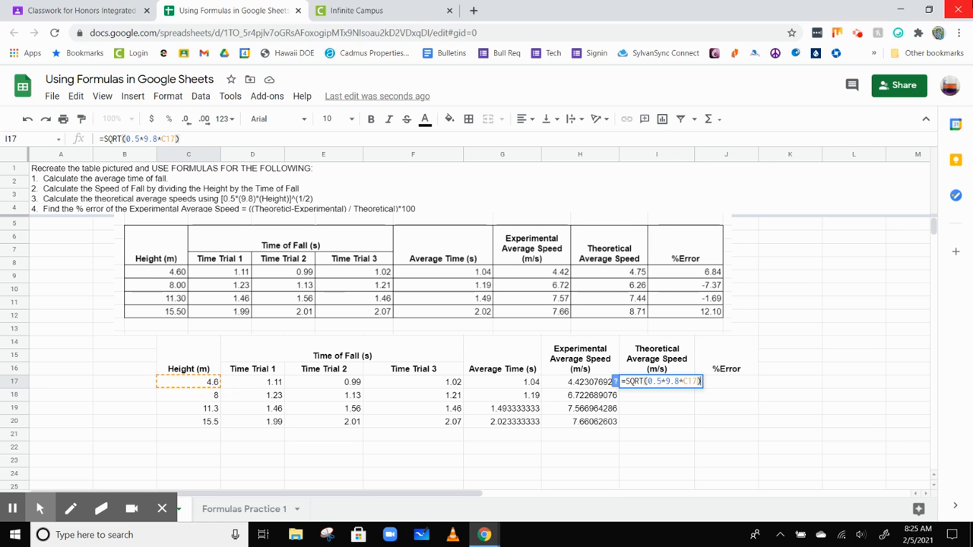
{"action": "type", "text": ")"}
{"action": "key", "text": "Return"}
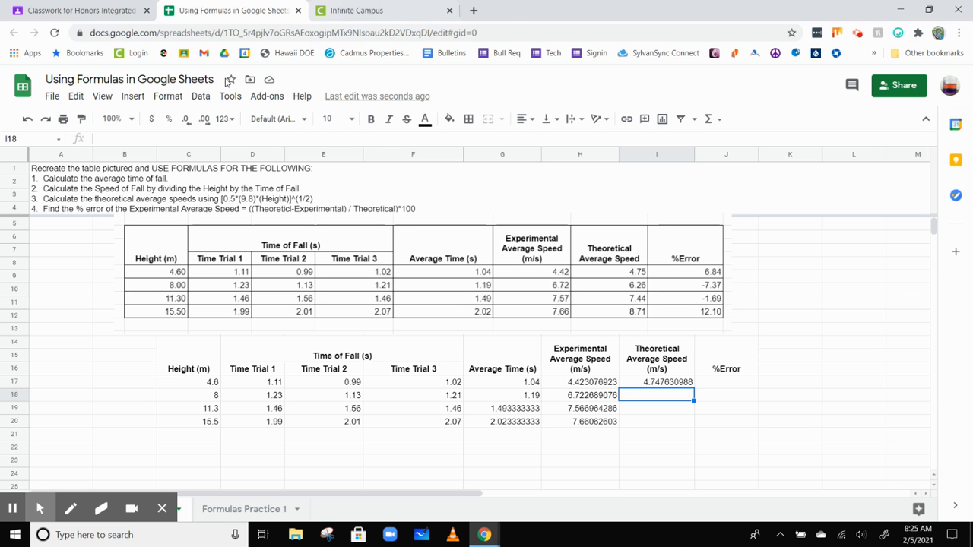
Compare the theoretical speed formula in item 3 of the instructions with the SQRT formula in I17.
{"action": "left_click", "coordinate": [329, 198]}
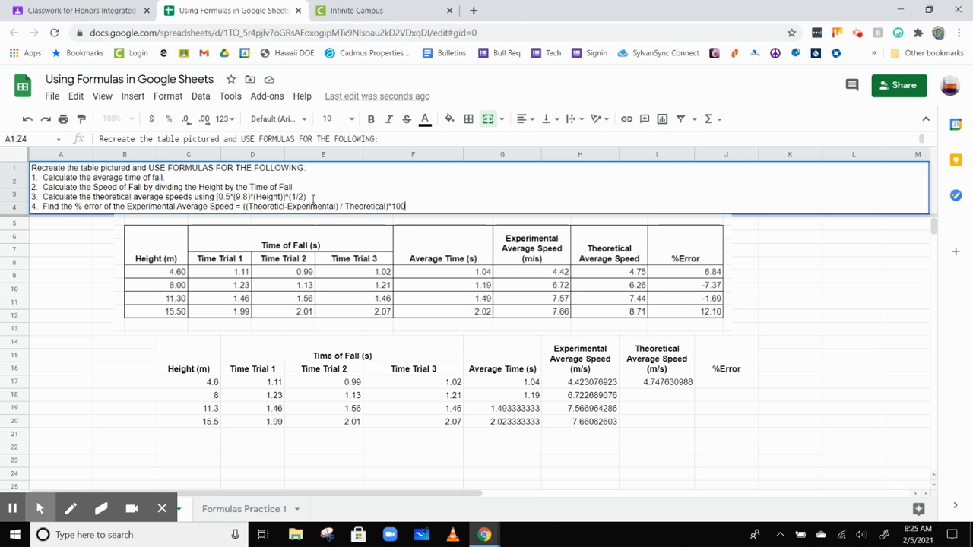
{"action": "left_click", "coordinate": [276, 199]}
{"action": "left_click", "coordinate": [219, 197]}
{"action": "left_click", "coordinate": [669, 384]}
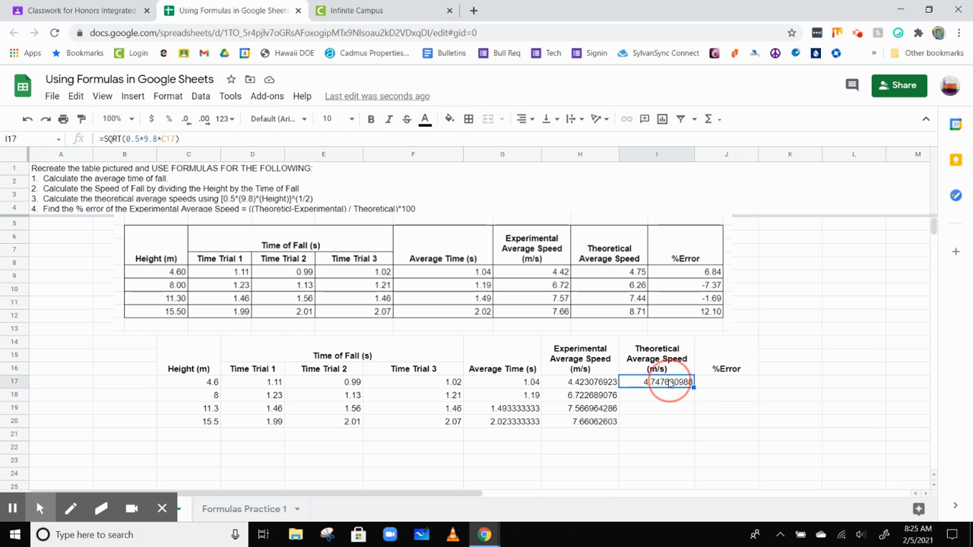
{"action": "double_click", "coordinate": [672, 383]}
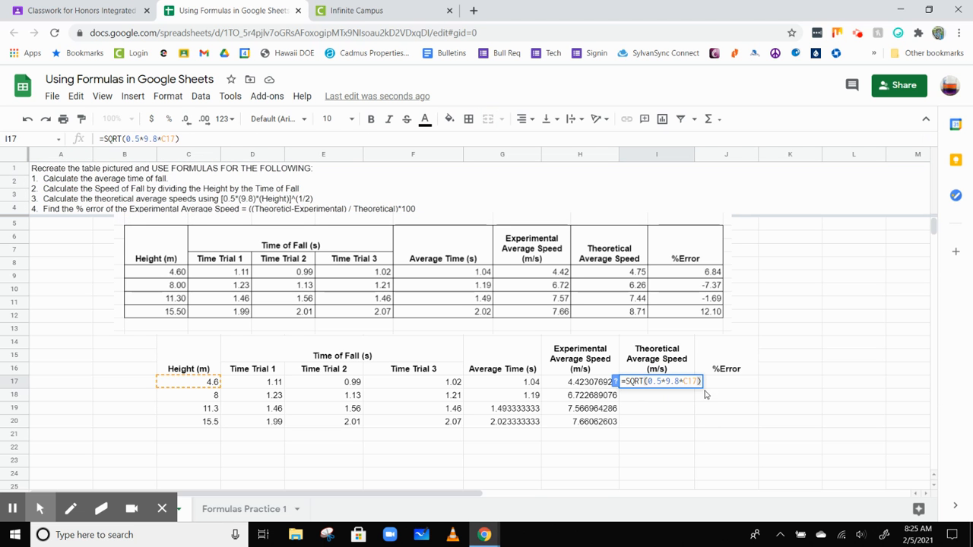
{"action": "left_click", "coordinate": [649, 400]}
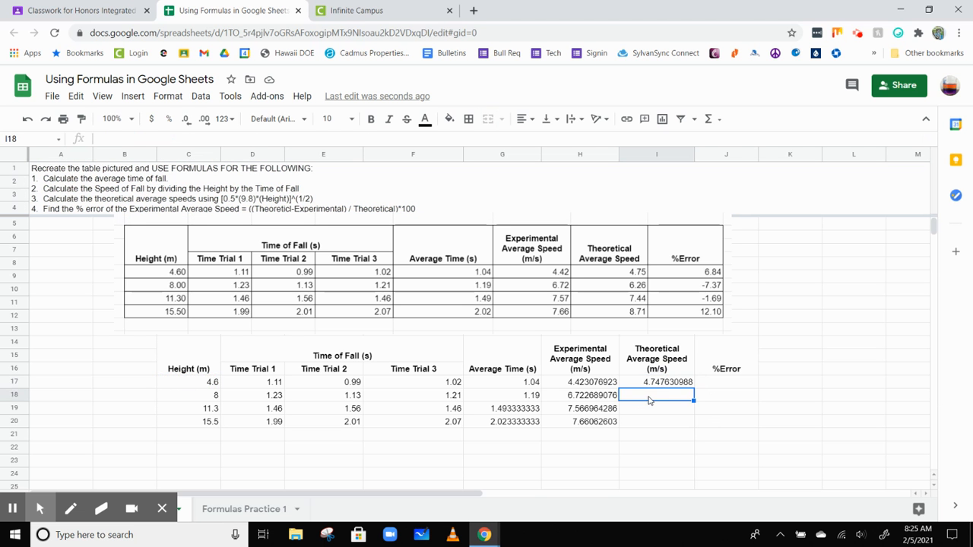
Fill the SQRT formula from I17 down through I20 to complete the Theoretical Average Speed column.
{"action": "left_click", "coordinate": [664, 372]}
{"action": "left_click", "coordinate": [684, 383]}
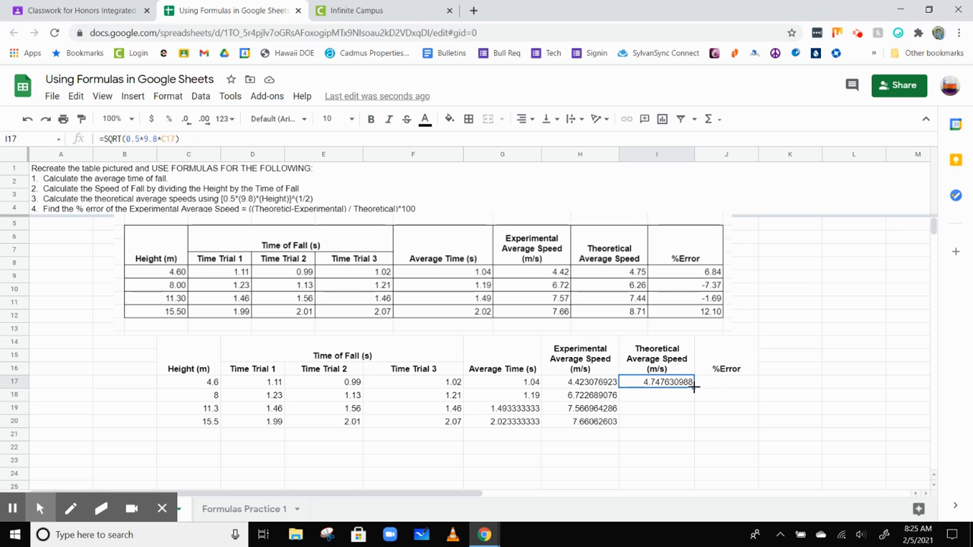
{"action": "left_click_drag", "start_coordinate": [692, 388], "coordinate": [691, 422]}
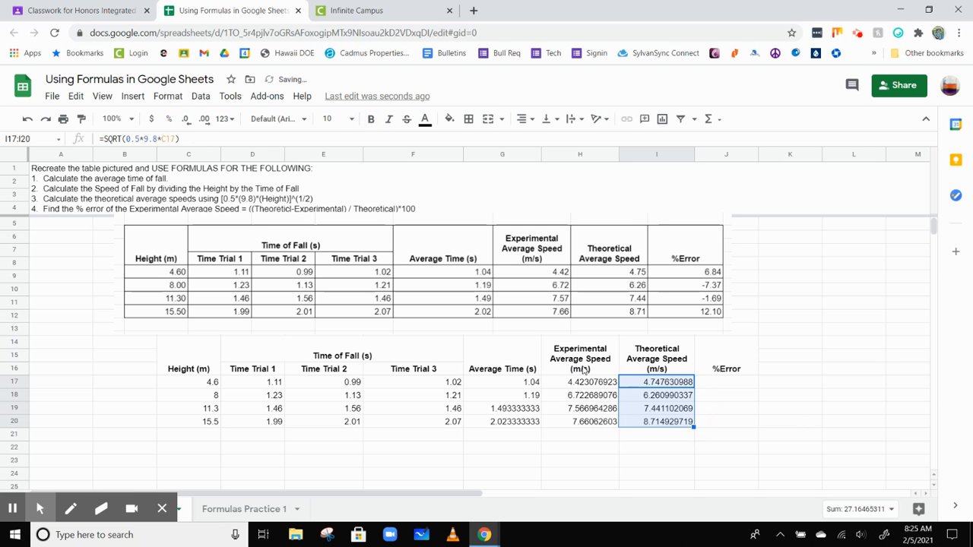
Enter the % error formula =((I17-H17)/I17)*100 in J17, using the theoretical and experimental average speeds.
{"action": "left_click", "coordinate": [736, 410]}
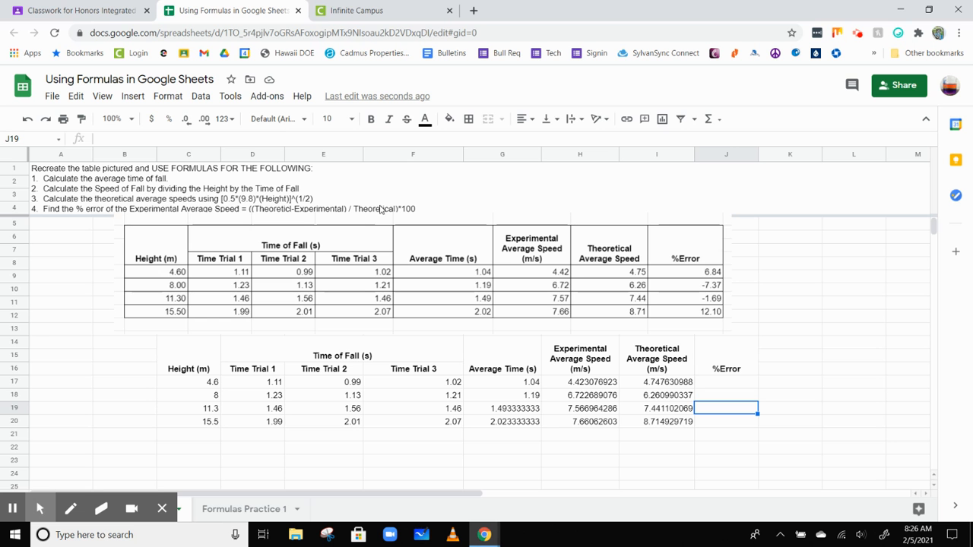
{"action": "left_click", "coordinate": [731, 385]}
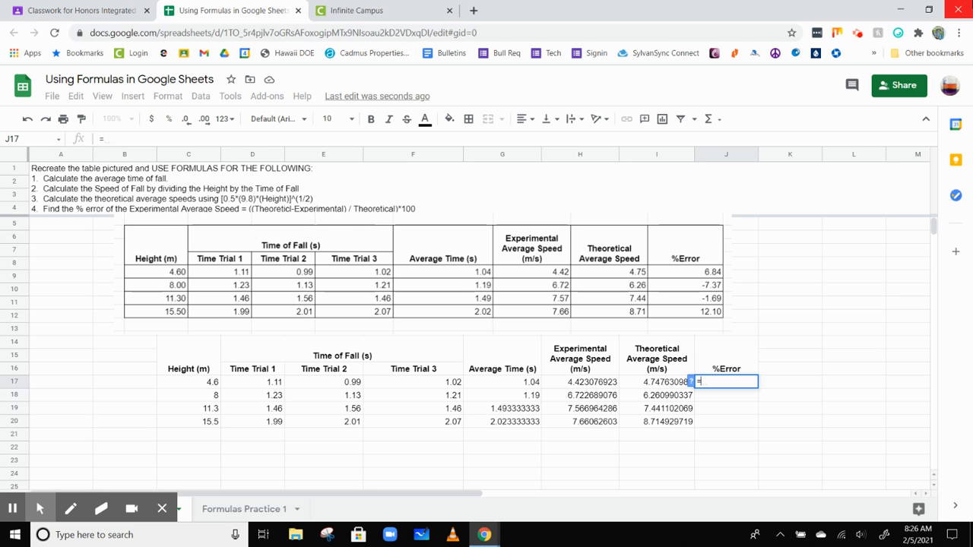
{"action": "type", "text": "=(("}
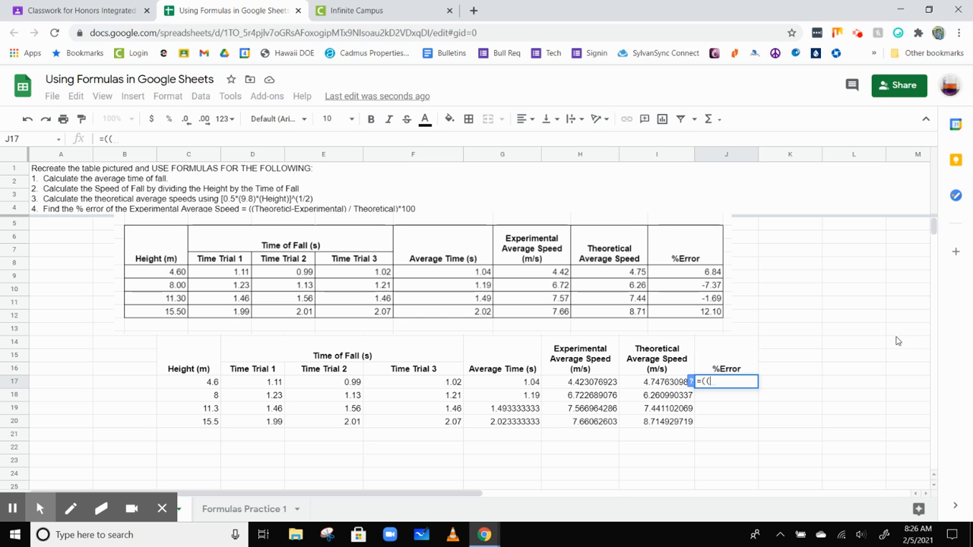
{"action": "left_click", "coordinate": [668, 384]}
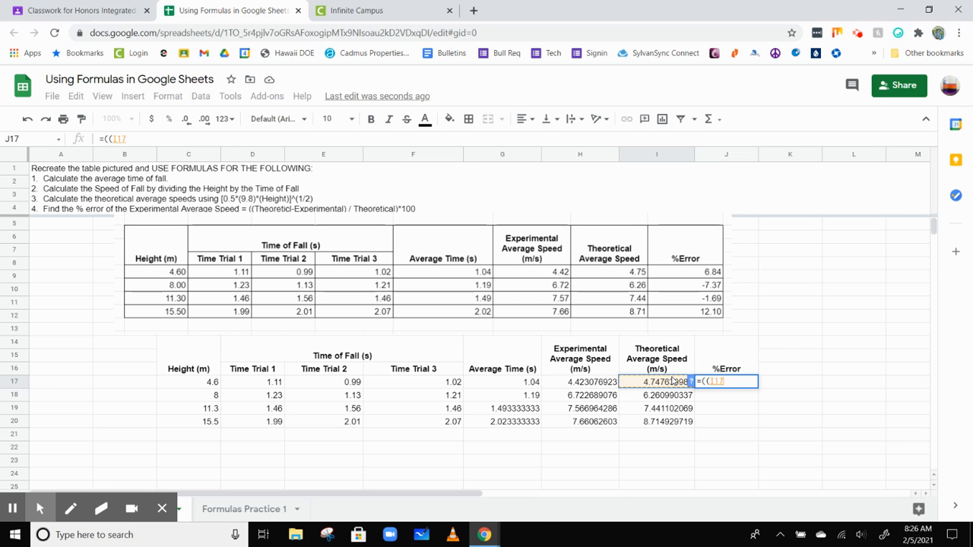
{"action": "type", "text": "-"}
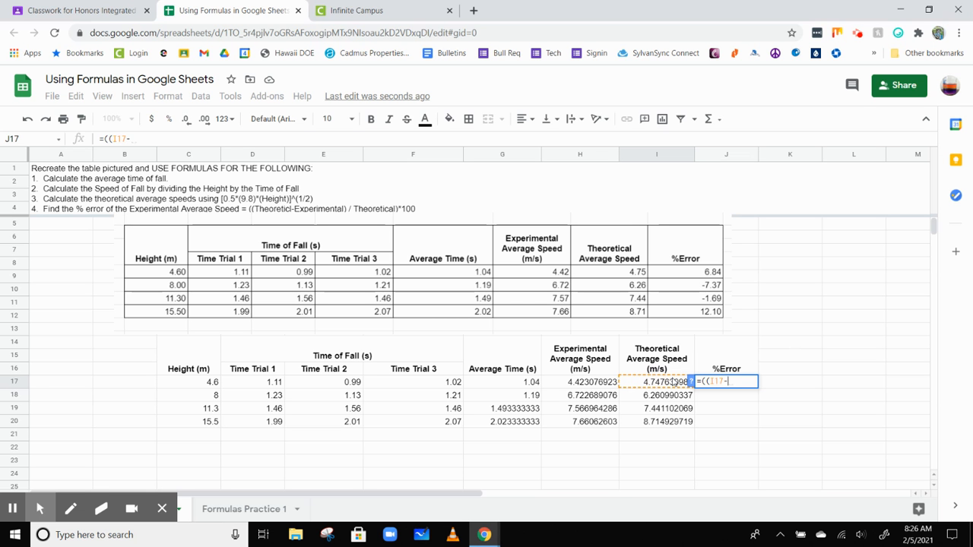
{"action": "left_click", "coordinate": [585, 384]}
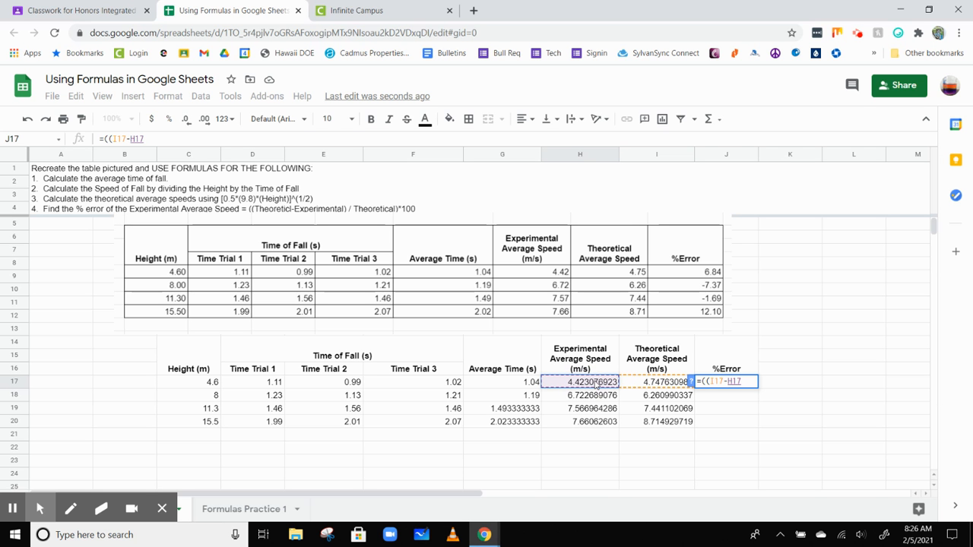
{"action": "type", "text": ")"}
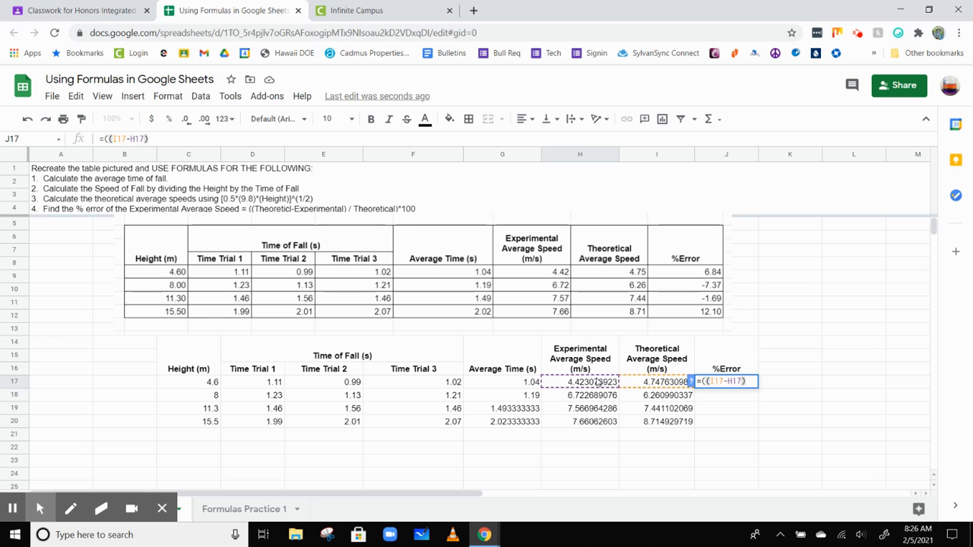
{"action": "type", "text": "/"}
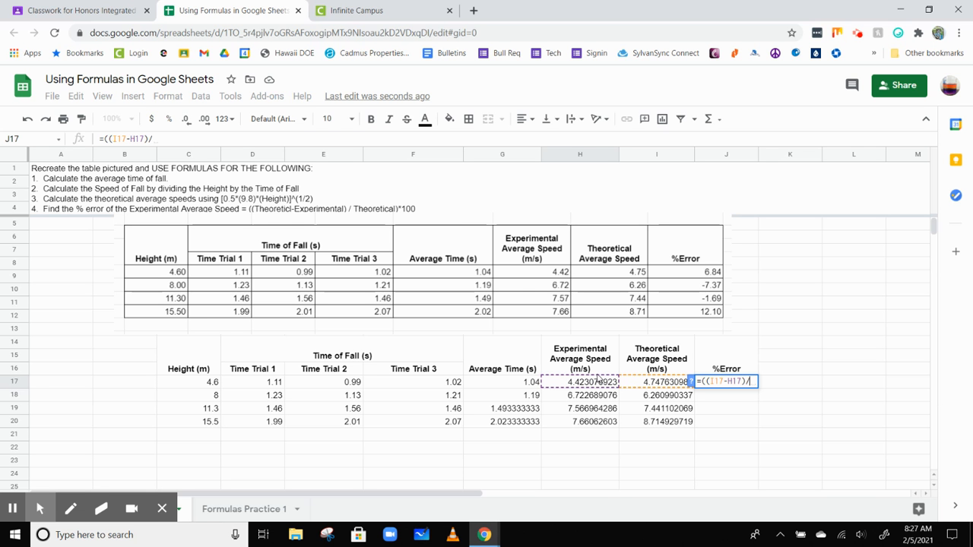
{"action": "left_click", "coordinate": [663, 382]}
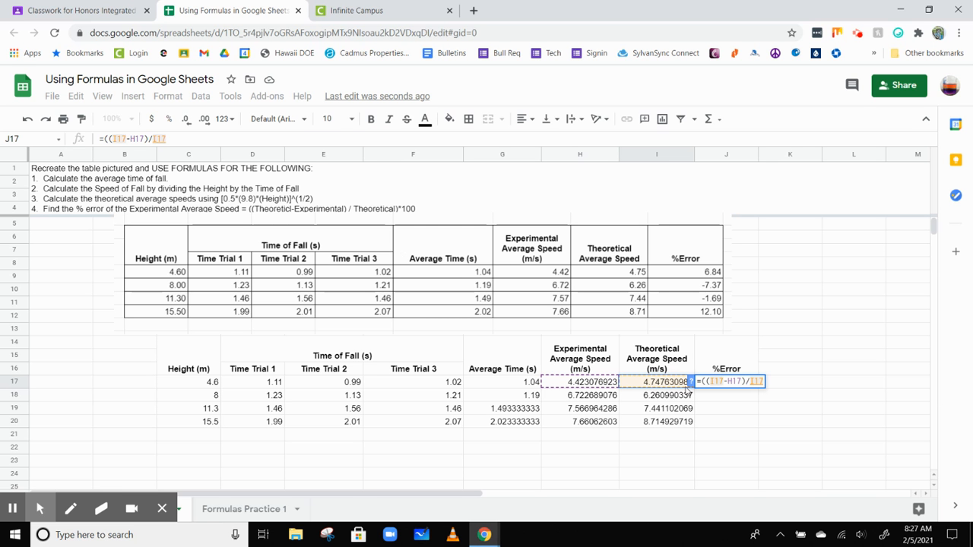
{"action": "type", "text": ")"}
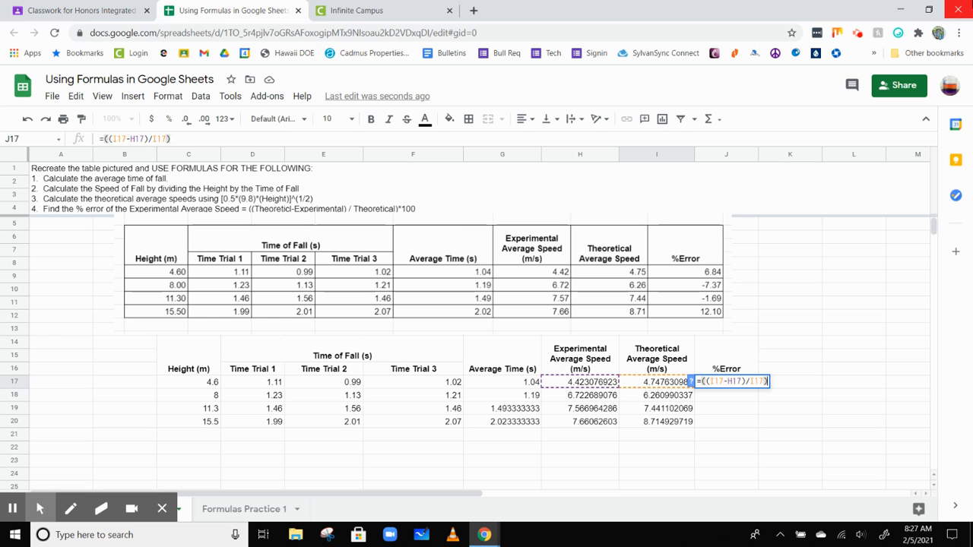
{"action": "type", "text": "*"}
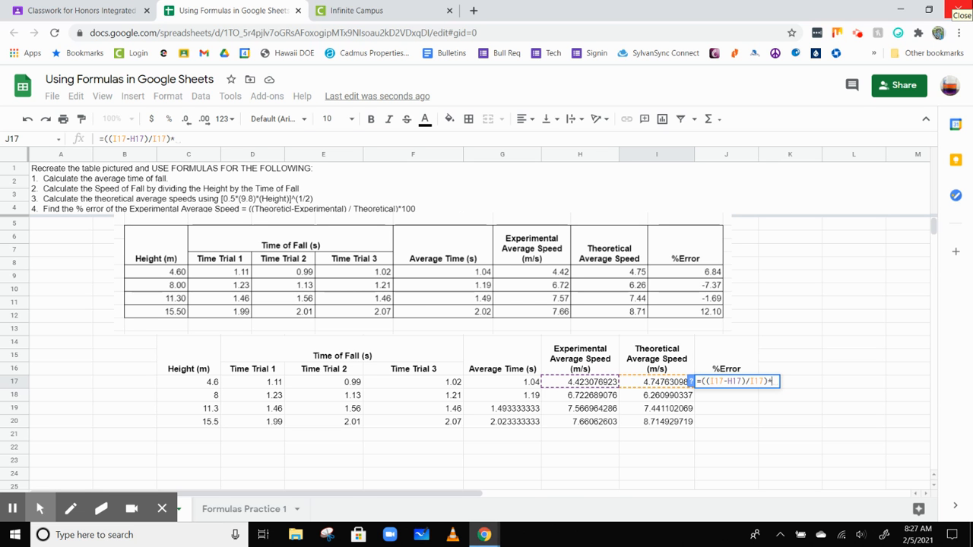
{"action": "type", "text": "100"}
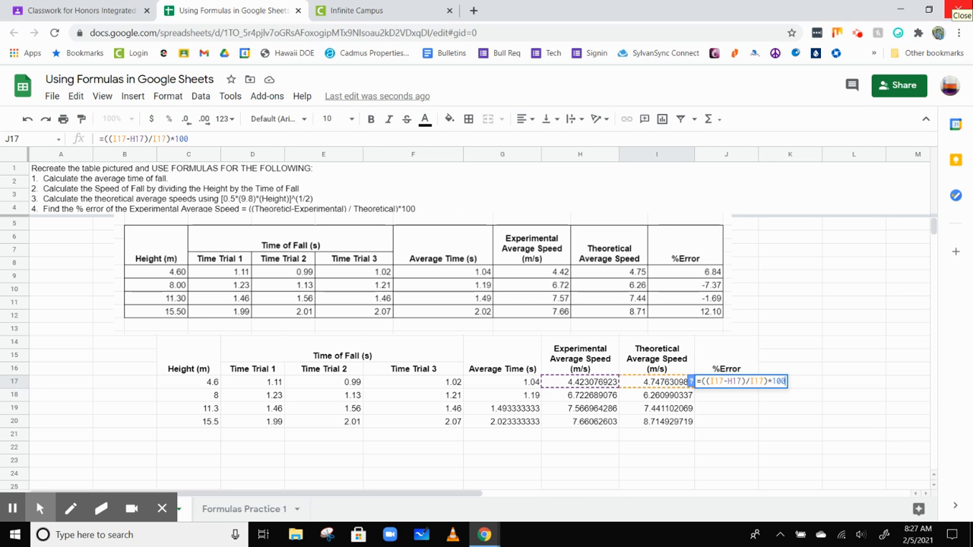
{"action": "key", "text": "Return"}
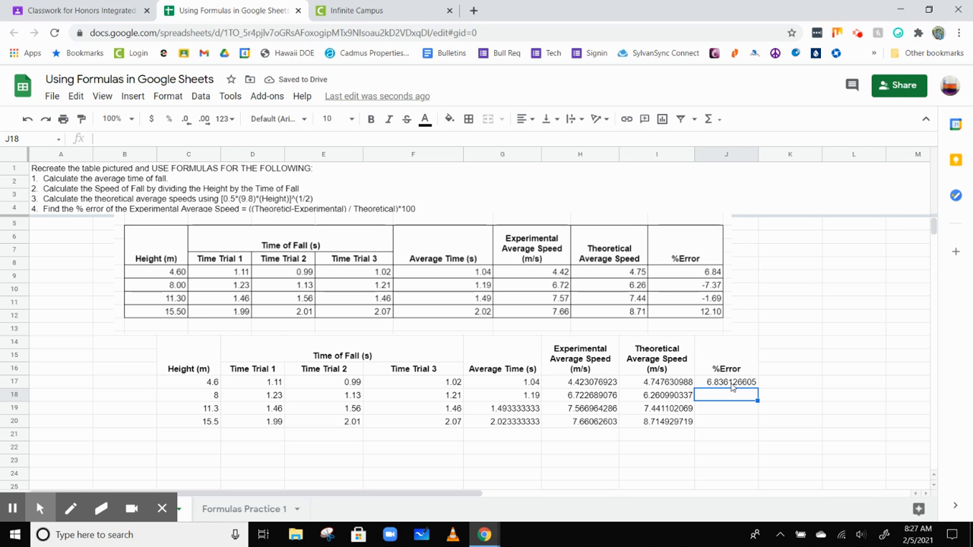
Fill the % error formula from J17 down through J20.
{"action": "left_click", "coordinate": [746, 383]}
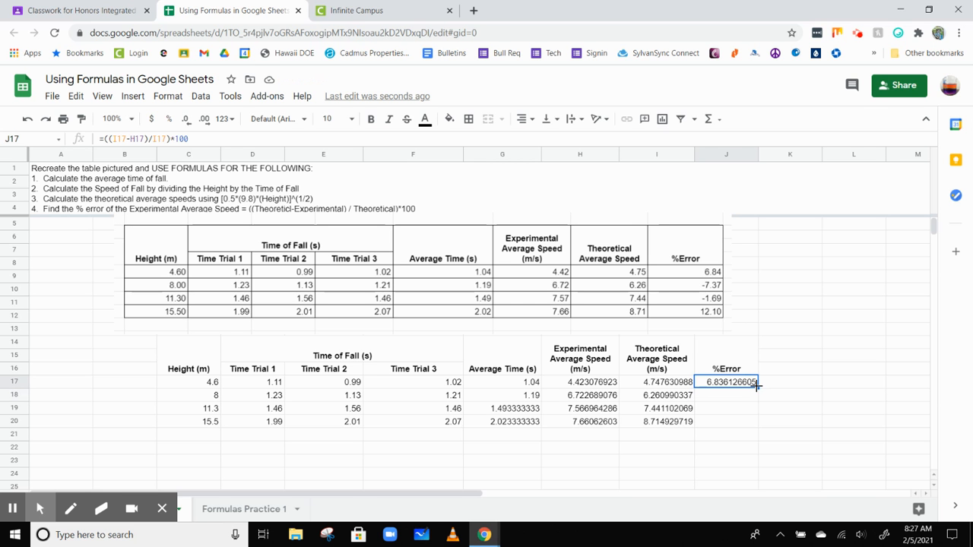
{"action": "left_click_drag", "start_coordinate": [757, 385], "coordinate": [755, 421]}
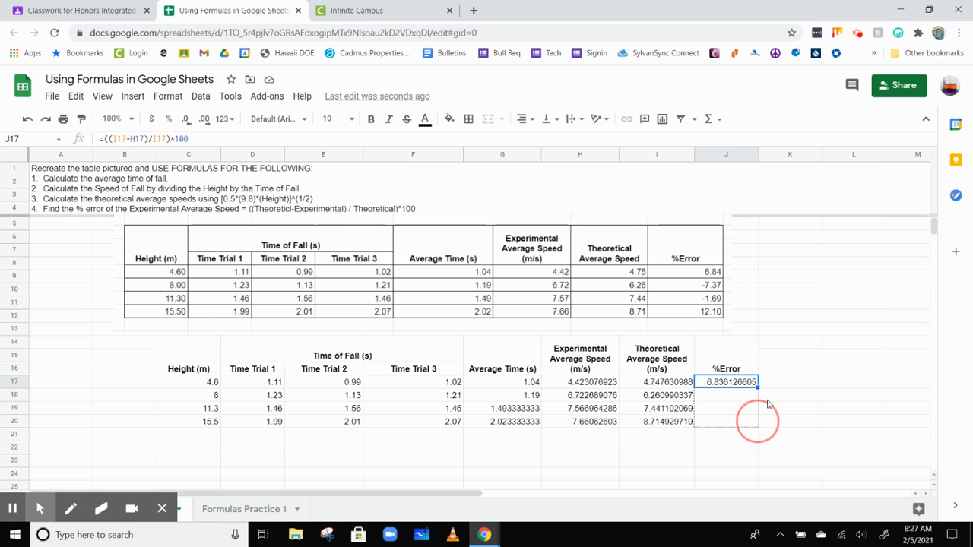
{"action": "left_click", "coordinate": [814, 402]}
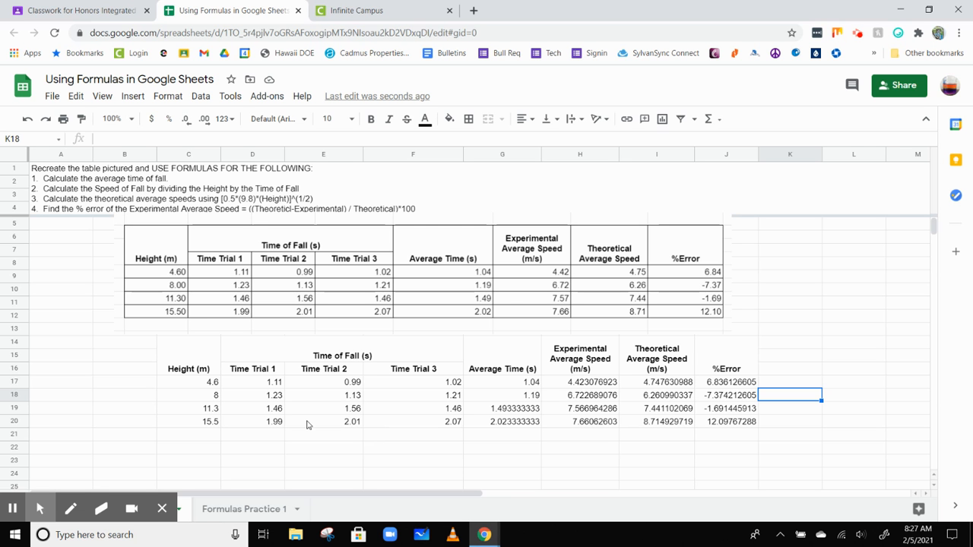
Check the height entry in C17 and the % error formulas in J17 and J20.
{"action": "left_click", "coordinate": [217, 384]}
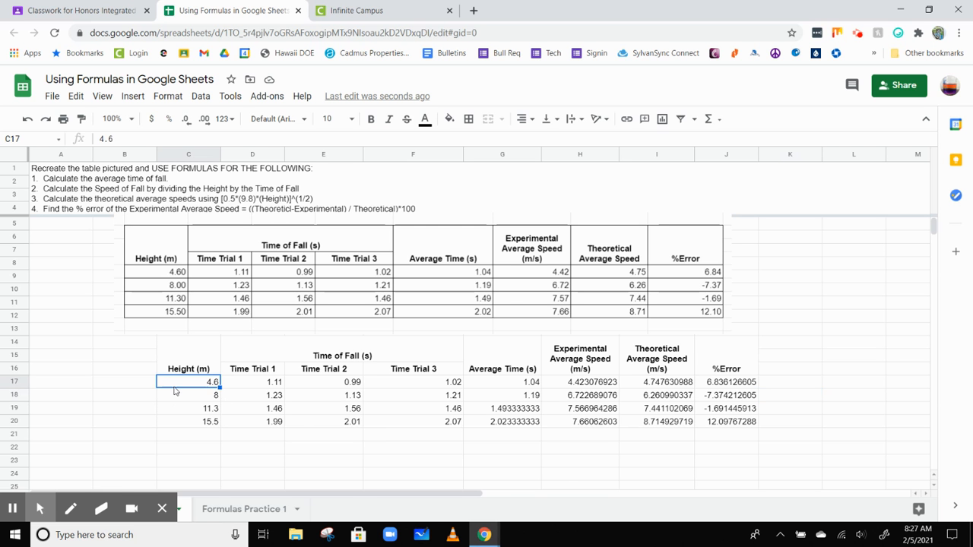
{"action": "left_click", "coordinate": [730, 387]}
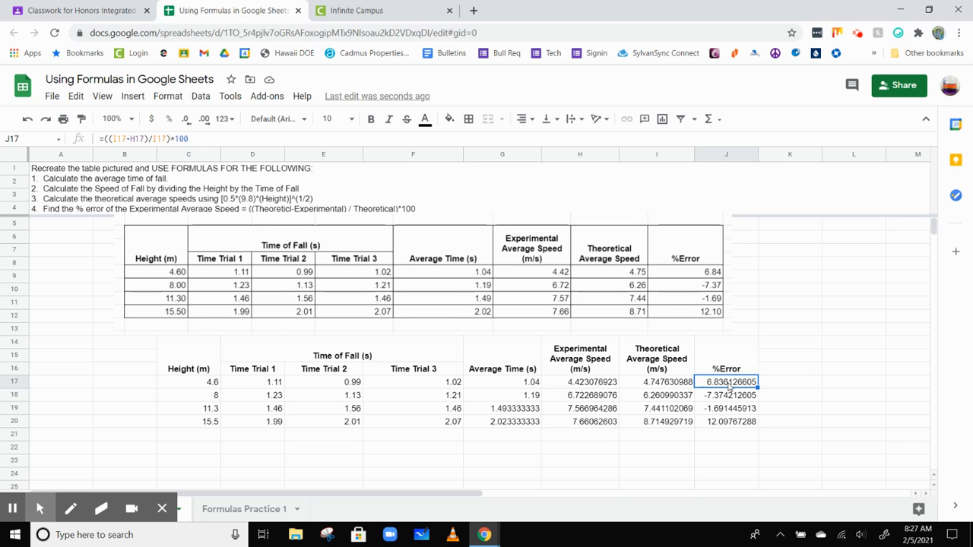
{"action": "left_click", "coordinate": [747, 421]}
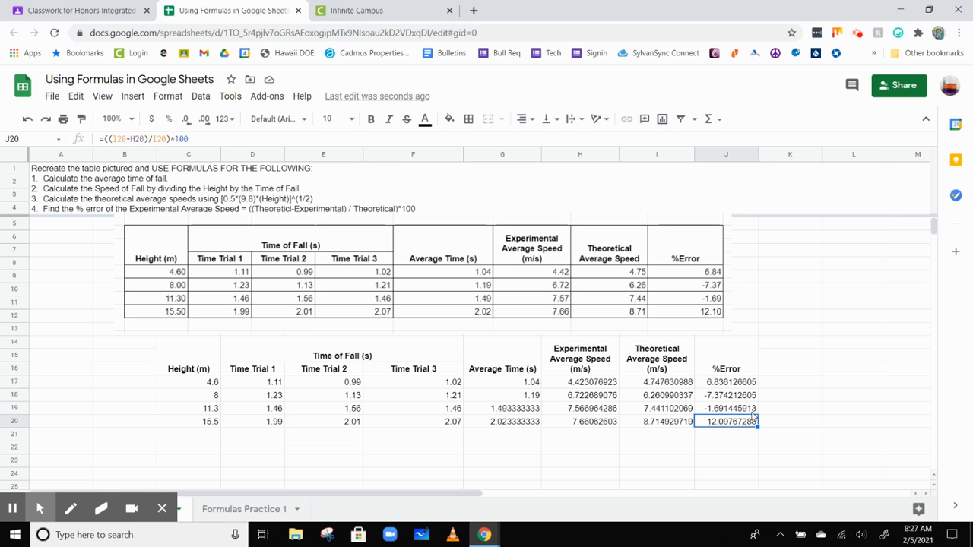
Clear the % error formulas from J18, J19 and J20.
{"action": "key", "text": "Delete"}
{"action": "left_click", "coordinate": [743, 397]}
{"action": "key", "text": "Delete"}
{"action": "left_click", "coordinate": [741, 411]}
{"action": "key", "text": "Delete"}
Replace the J17 entry with the % error formula =((I17-H17)/I17)*100, built from the theoretical and experimental average speeds.
{"action": "double_click", "coordinate": [735, 381]}
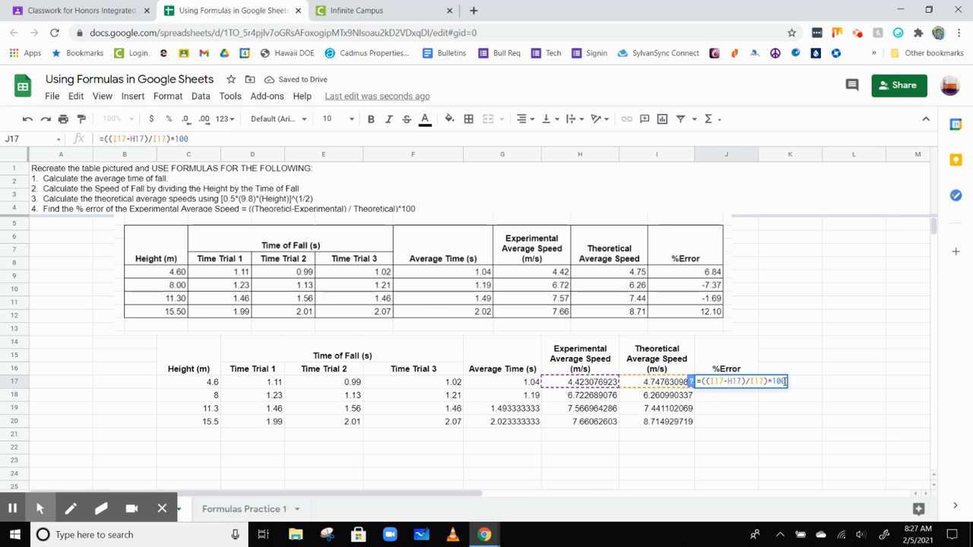
{"action": "left_click_drag", "start_coordinate": [784, 381], "coordinate": [682, 390]}
{"action": "type", "text": "="}
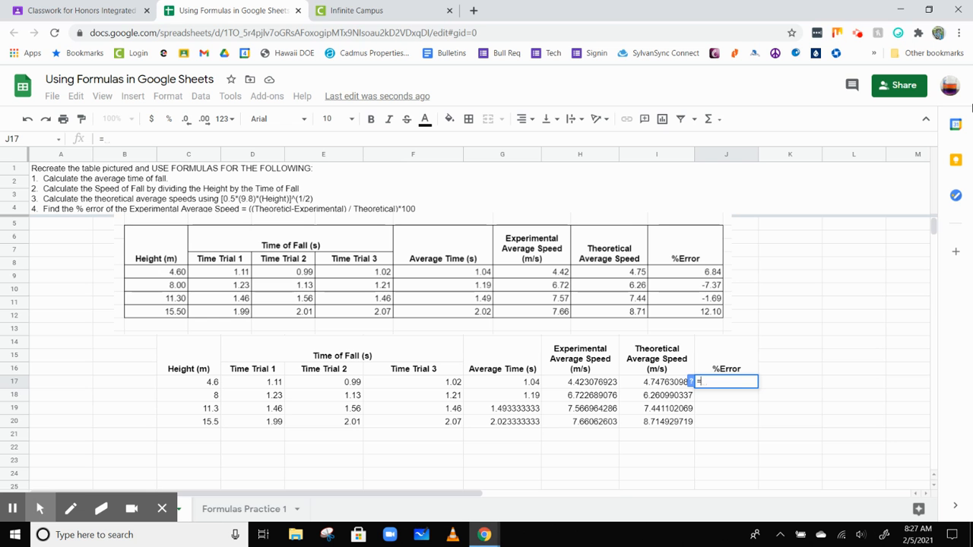
{"action": "type", "text": "(("}
{"action": "left_click", "coordinate": [664, 383]}
{"action": "type", "text": "-"}
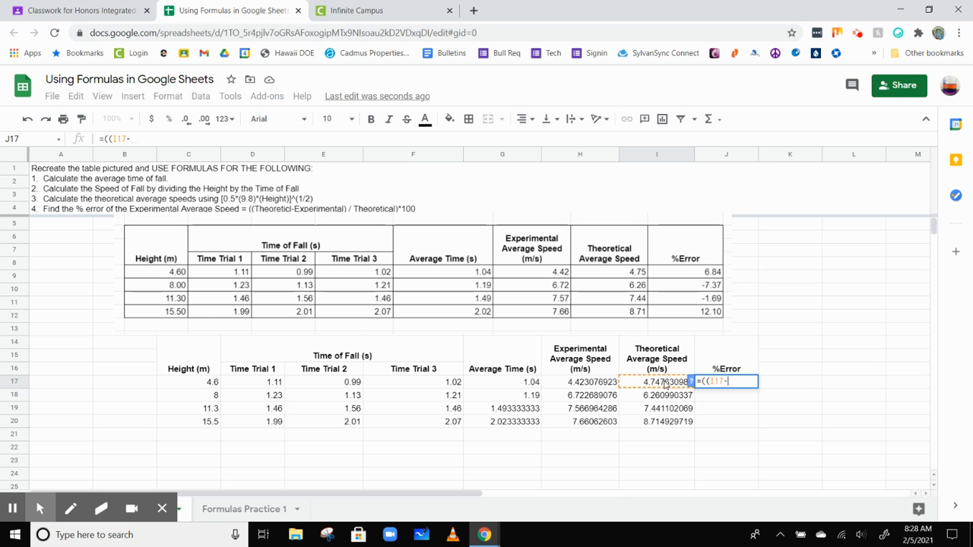
{"action": "left_click", "coordinate": [596, 384]}
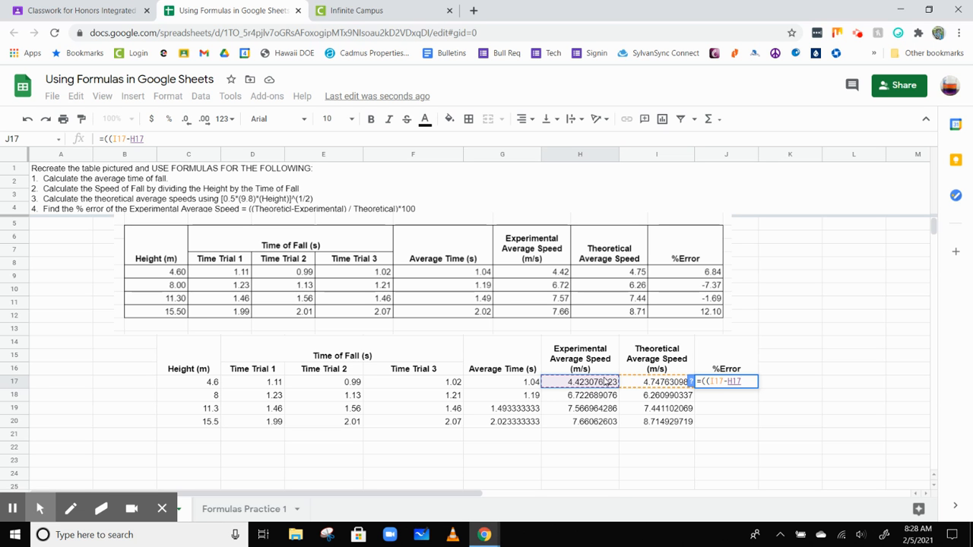
{"action": "type", "text": ")"}
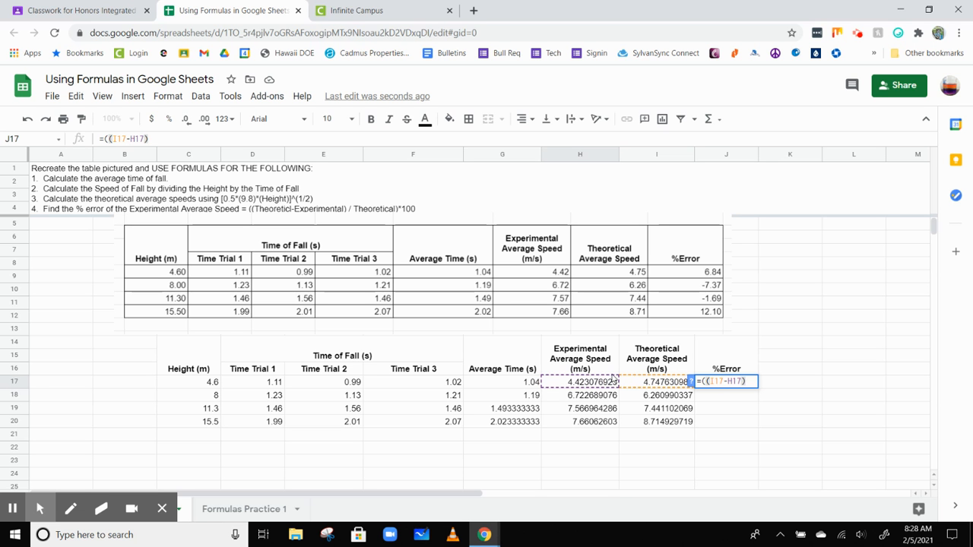
{"action": "type", "text": "/"}
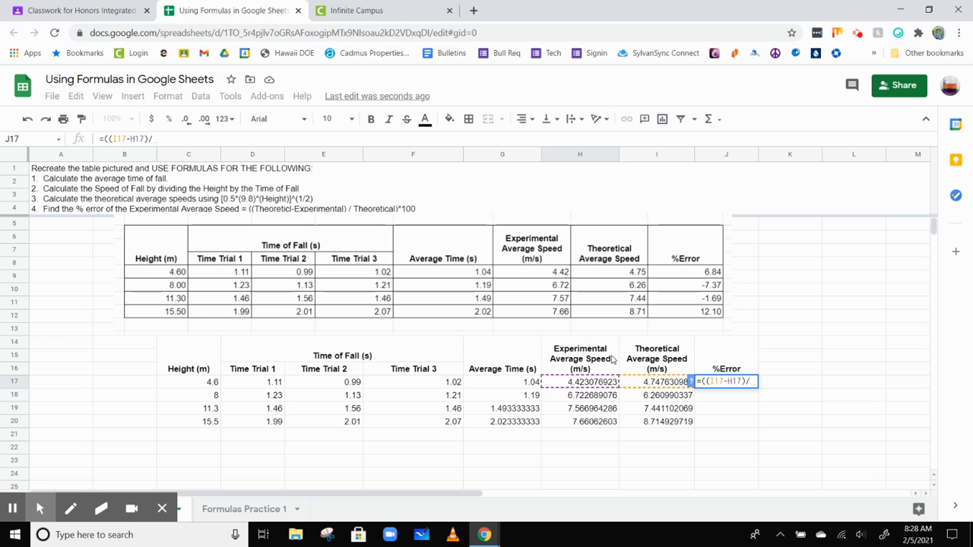
{"action": "left_click", "coordinate": [651, 384]}
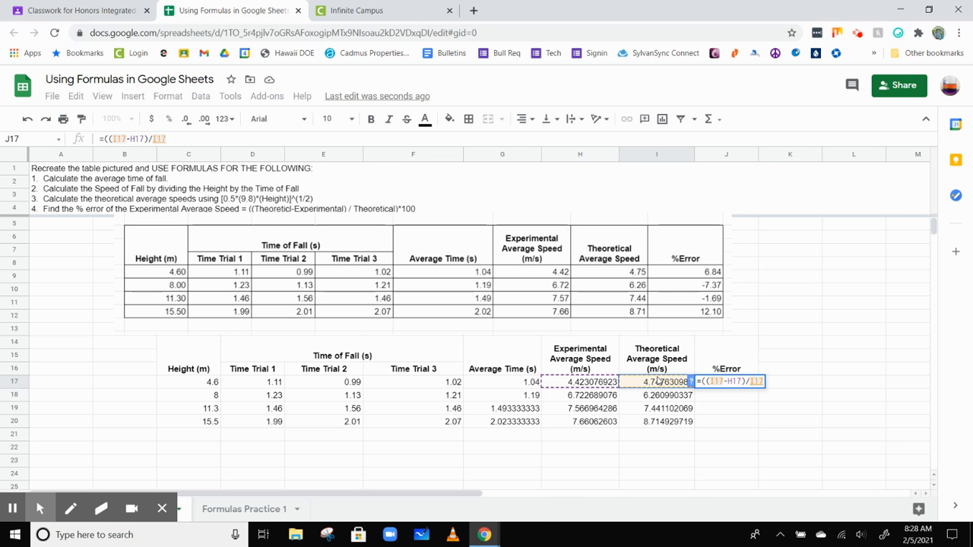
{"action": "type", "text": ")"}
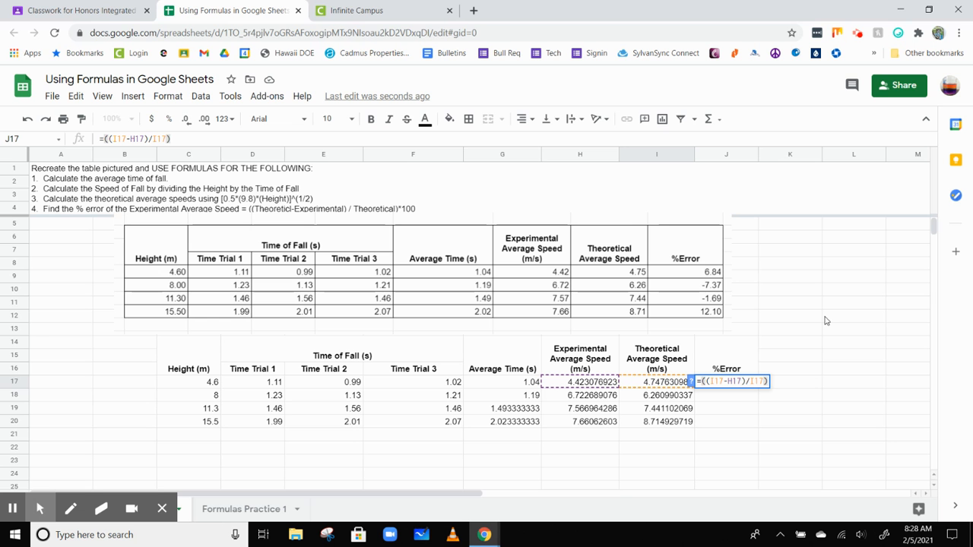
{"action": "type", "text": "*"}
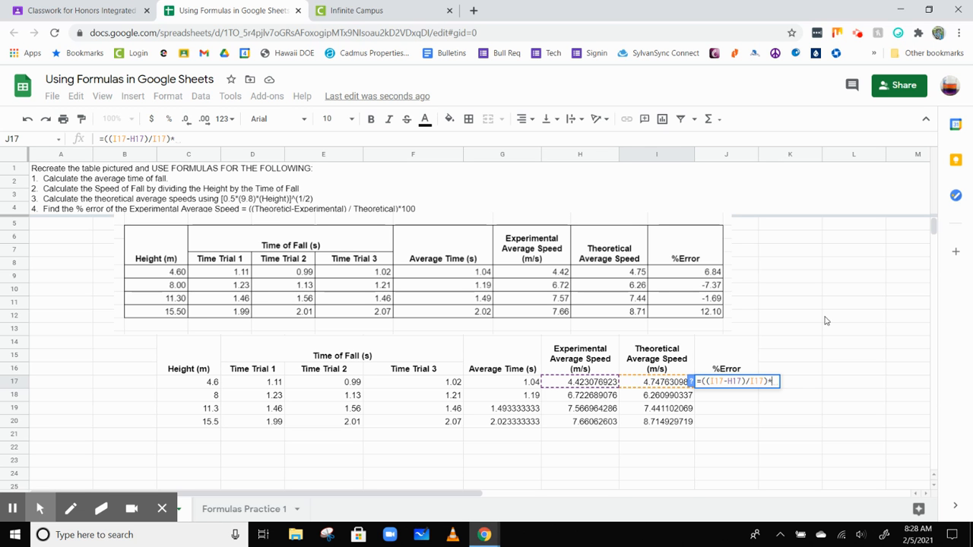
{"action": "type", "text": "100"}
{"action": "key", "text": "Return"}
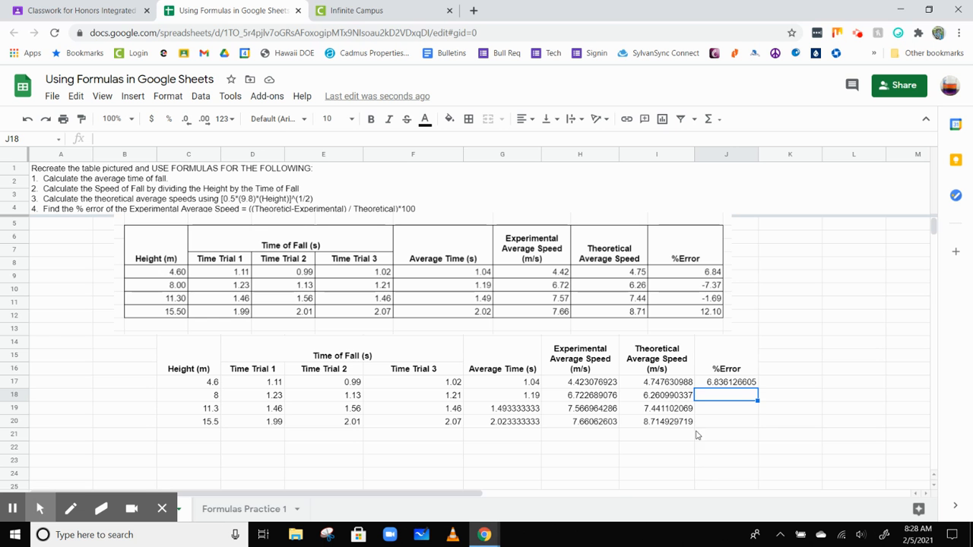
Copy the J17 formula down to J20 to complete the %Error column.
{"action": "left_click", "coordinate": [723, 381]}
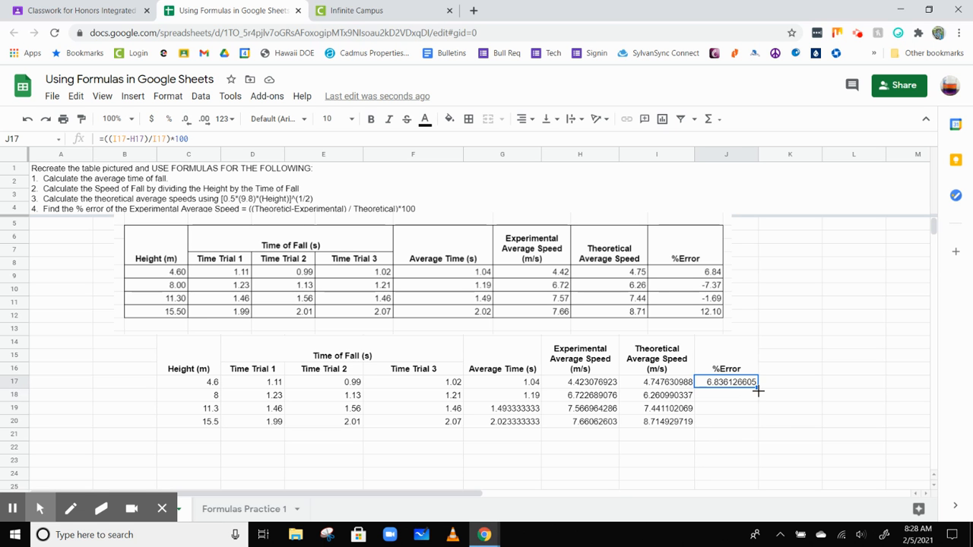
{"action": "left_click_drag", "start_coordinate": [757, 389], "coordinate": [757, 424]}
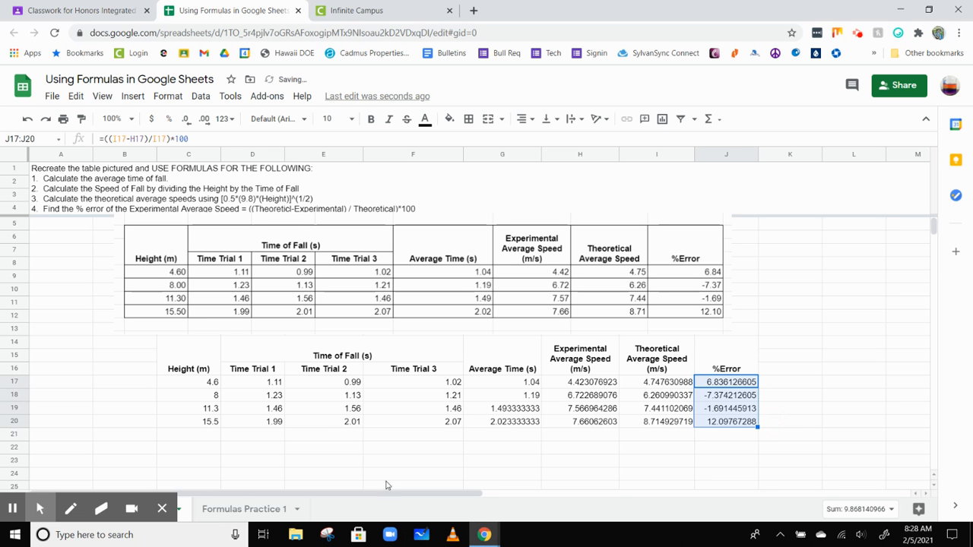
{"action": "left_click", "coordinate": [367, 449]}
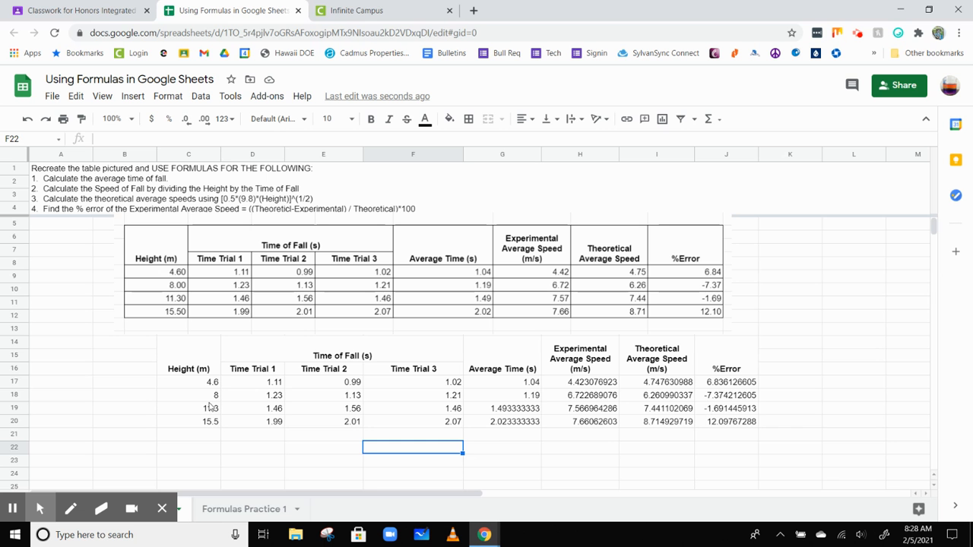
Format the table's data range C17:J20 with the Number format showing two decimal places.
{"action": "left_click_drag", "start_coordinate": [201, 384], "coordinate": [724, 422]}
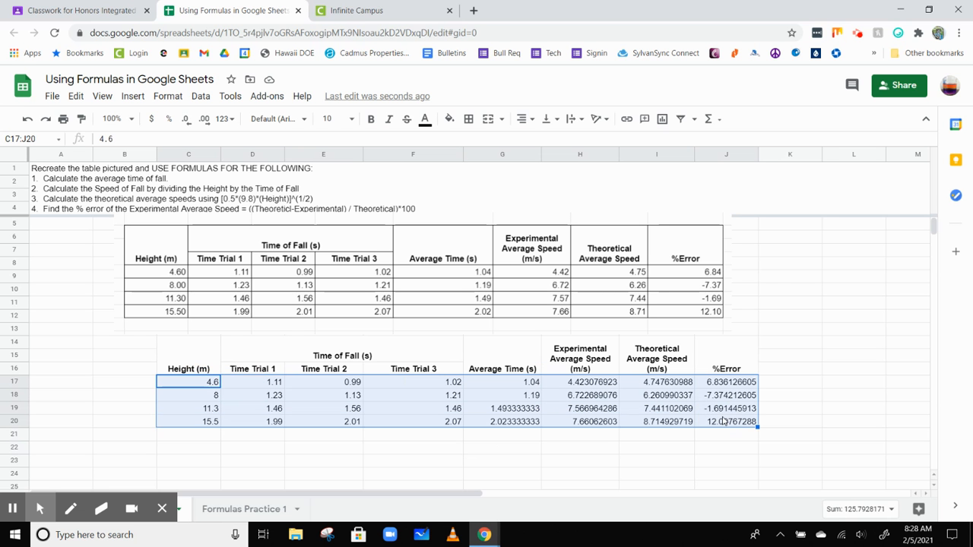
{"action": "right_click", "coordinate": [680, 389]}
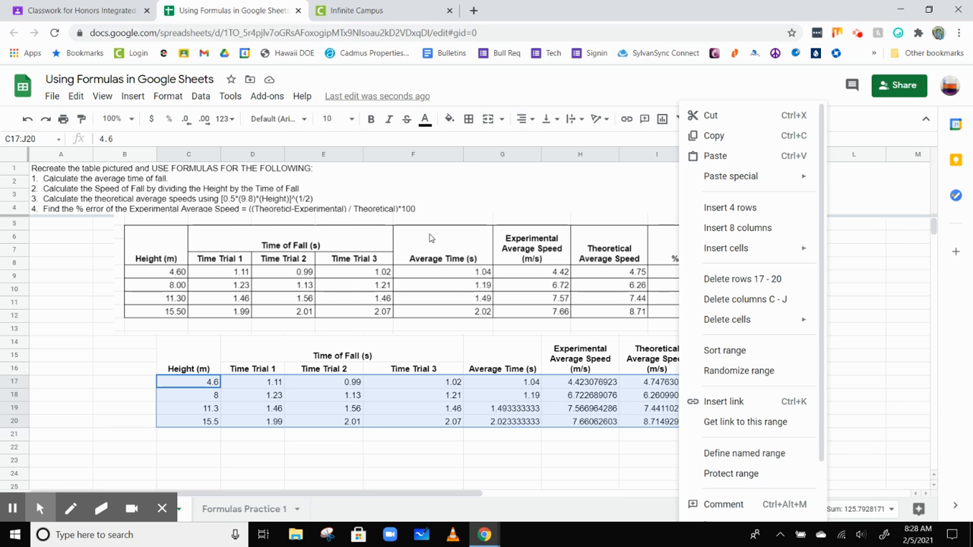
{"action": "left_click", "coordinate": [200, 98]}
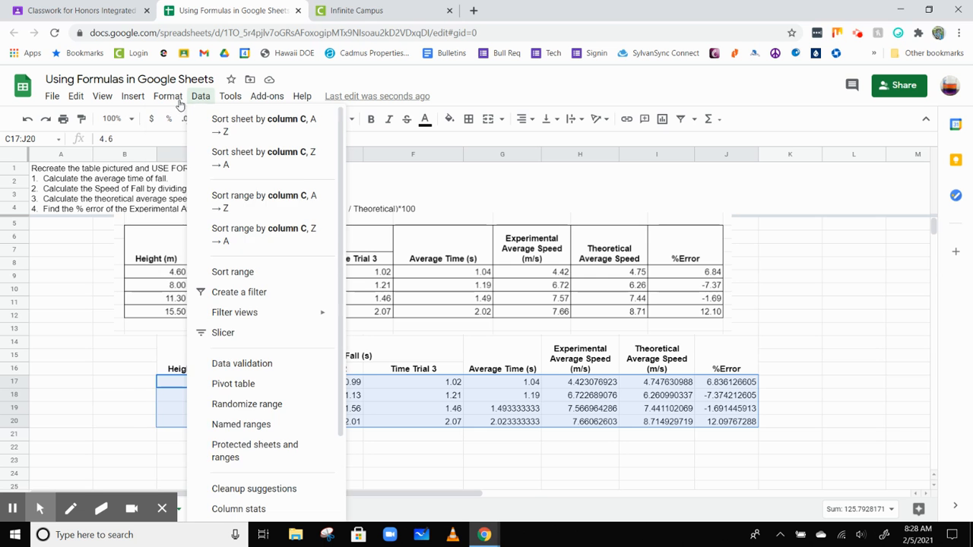
{"action": "mouse_move", "coordinate": [177, 105]}
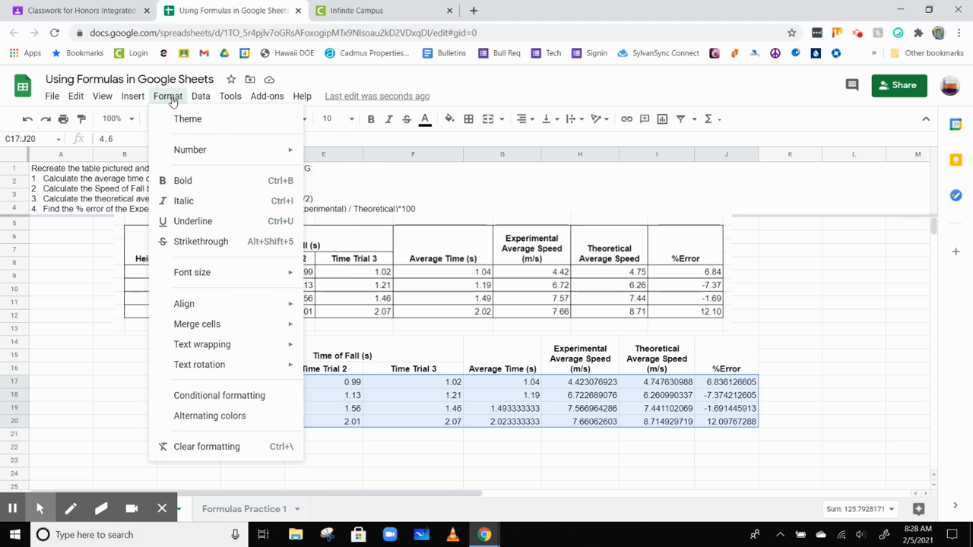
{"action": "mouse_move", "coordinate": [183, 155]}
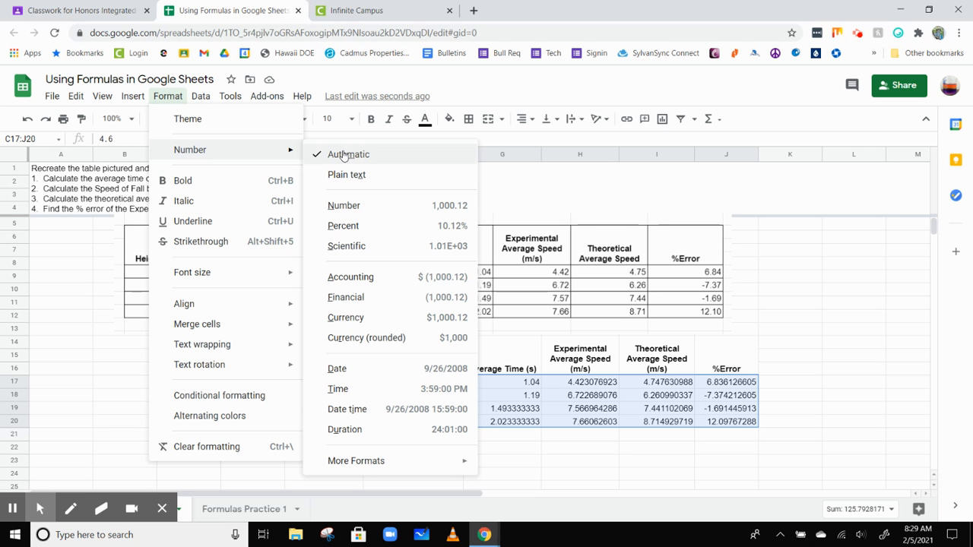
{"action": "left_click", "coordinate": [377, 207]}
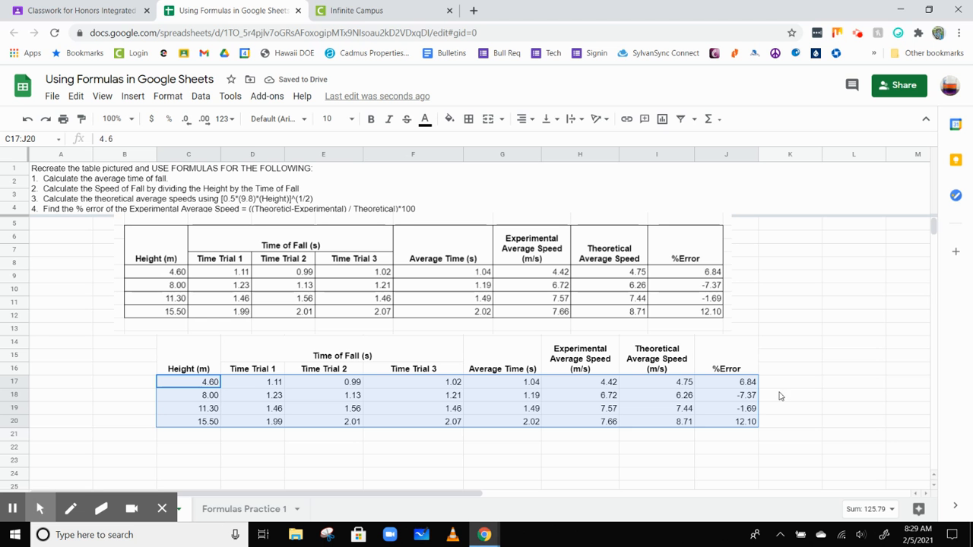
Increase the decimal places of C17:J20 to five, reduce them back to two, and view the other number formats.
{"action": "left_click", "coordinate": [205, 124]}
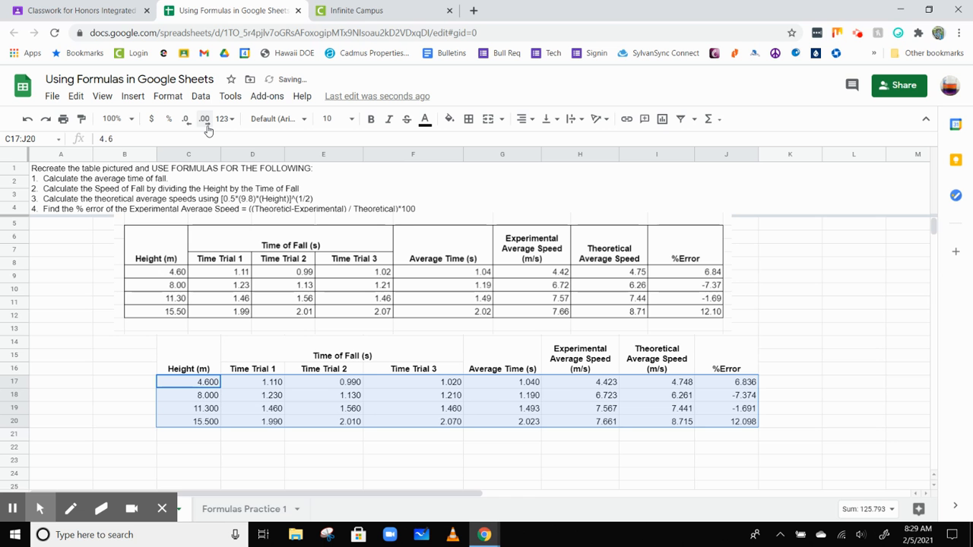
{"action": "left_click", "coordinate": [205, 124]}
{"action": "left_click", "coordinate": [205, 124]}
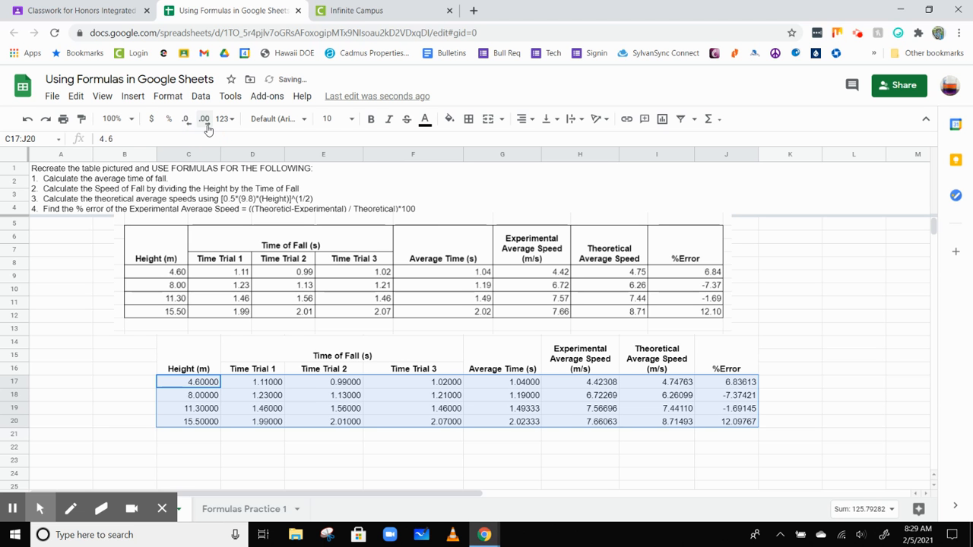
{"action": "left_click", "coordinate": [187, 124]}
{"action": "left_click", "coordinate": [187, 124]}
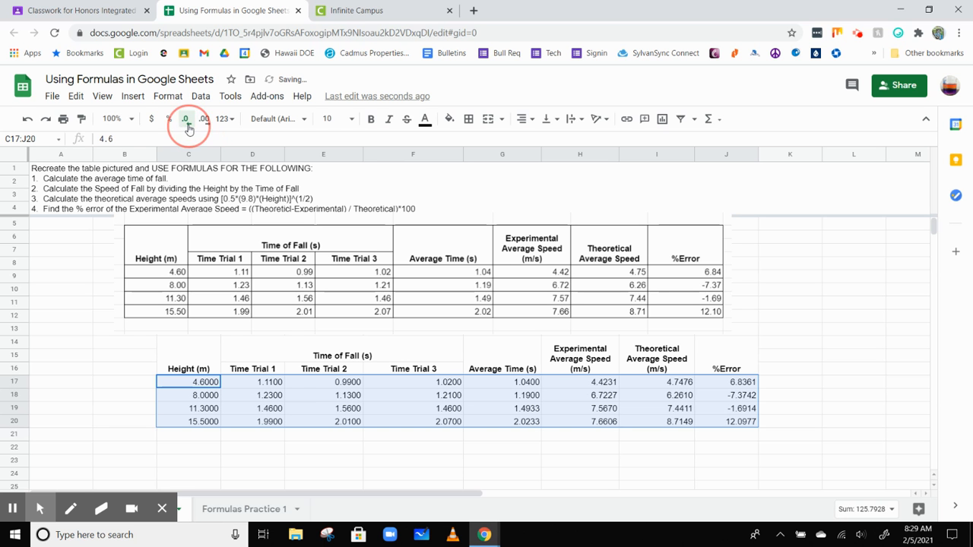
{"action": "left_click", "coordinate": [187, 124]}
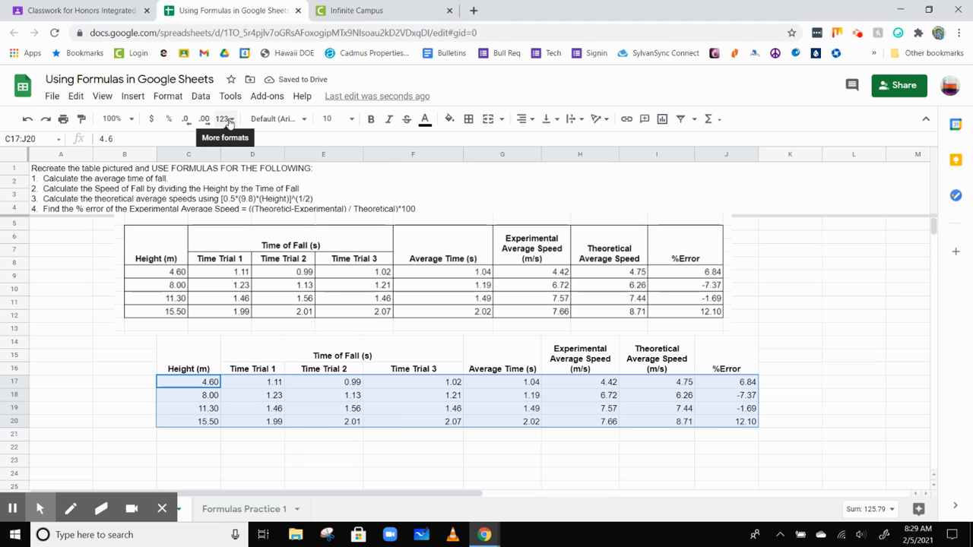
{"action": "left_click", "coordinate": [225, 119]}
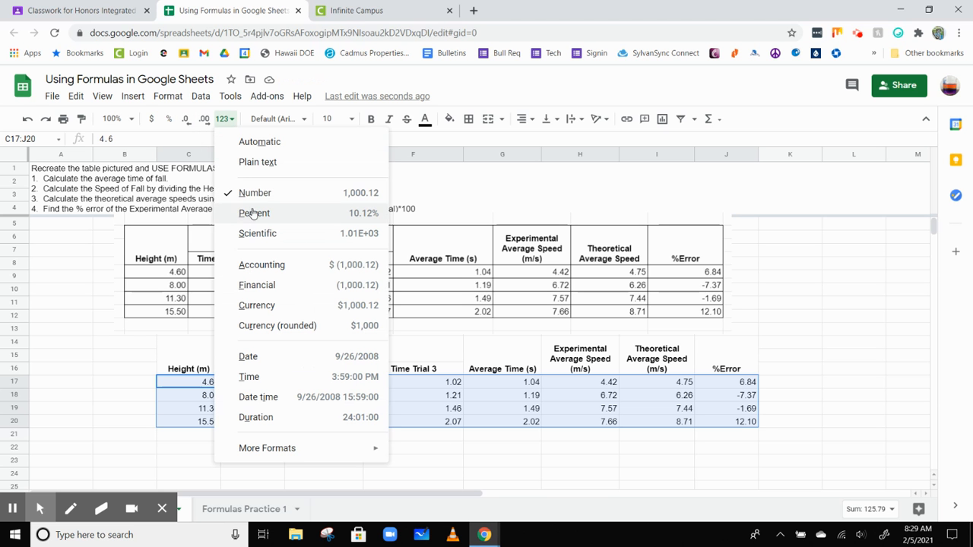
{"action": "left_click", "coordinate": [753, 394]}
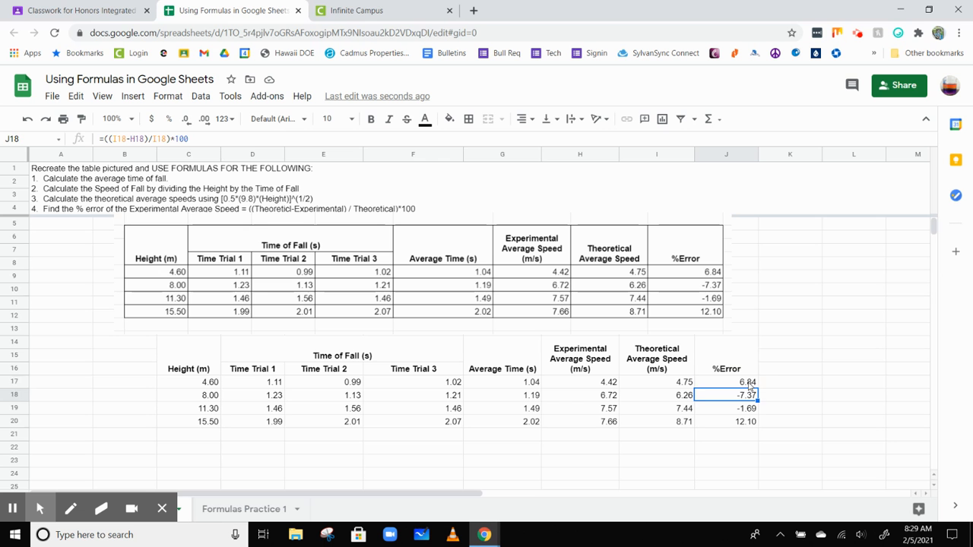
Try the Percent format on the %Error values in J17:J20 and undo it.
{"action": "left_click", "coordinate": [749, 383]}
{"action": "left_click_drag", "start_coordinate": [732, 384], "coordinate": [735, 420]}
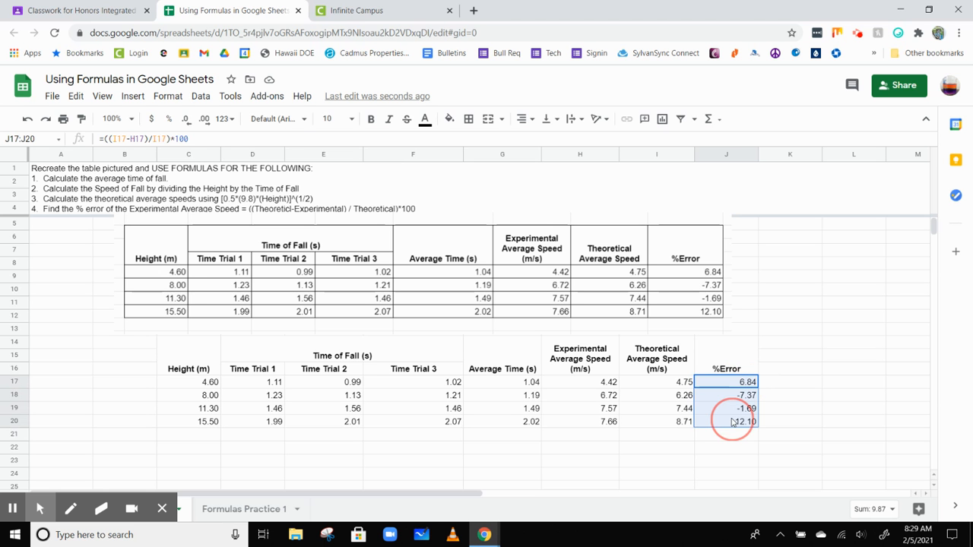
{"action": "left_click", "coordinate": [167, 97]}
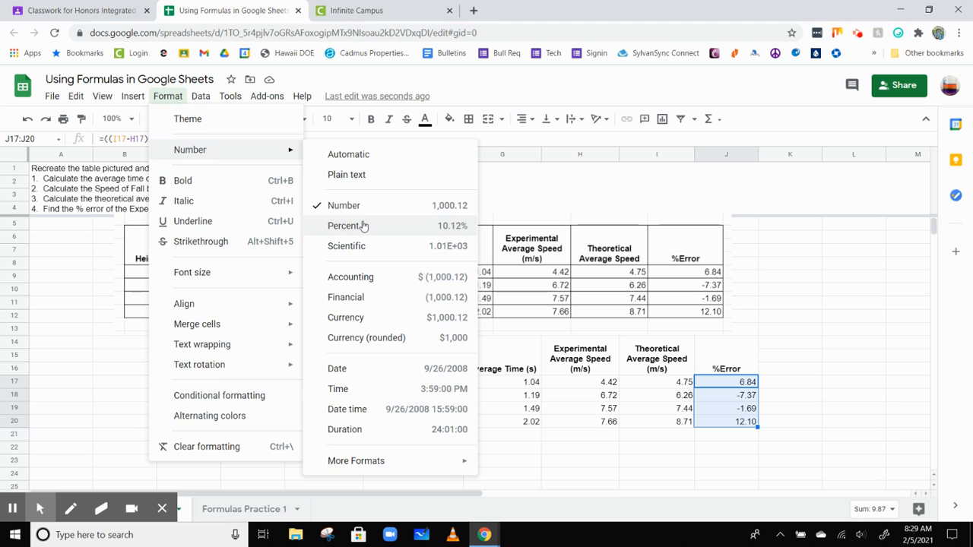
{"action": "left_click", "coordinate": [362, 225]}
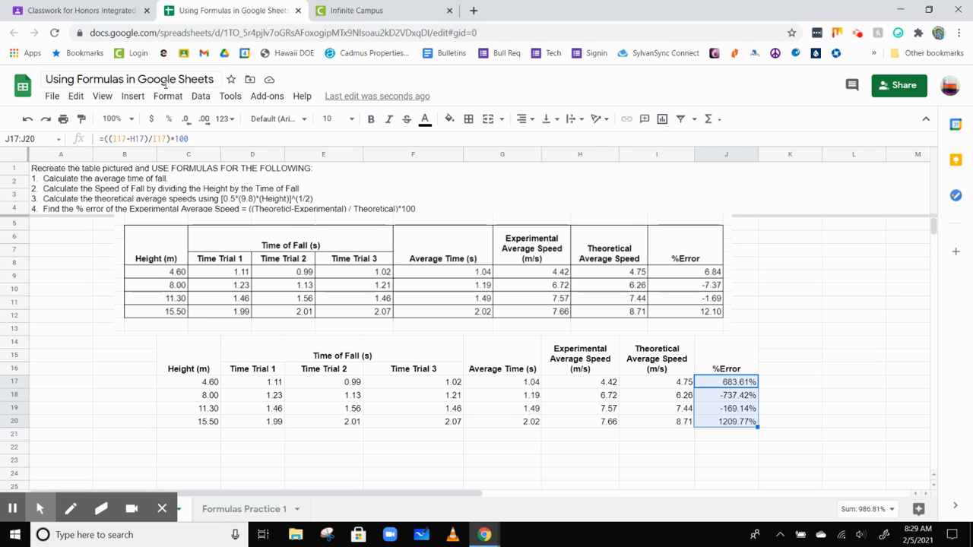
{"action": "key", "text": "ctrl+z"}
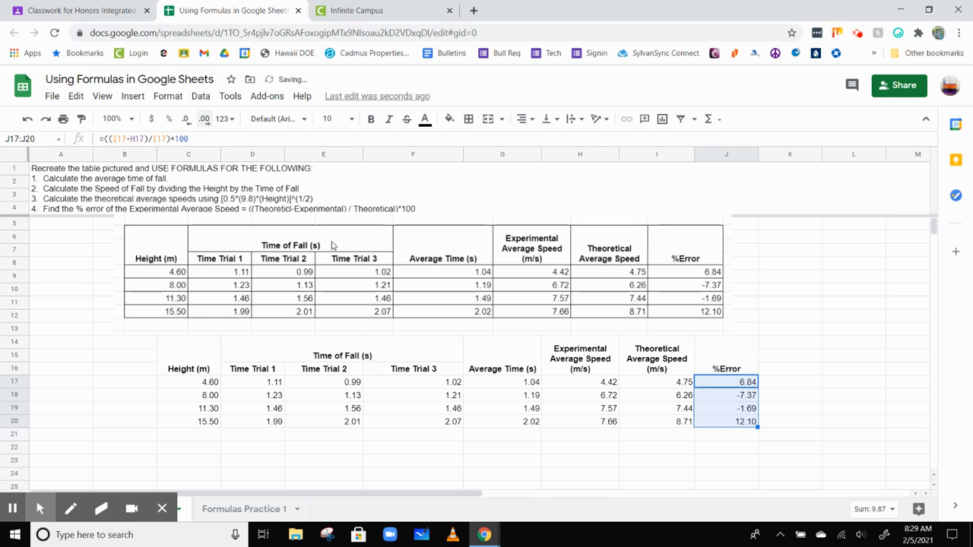
{"action": "left_click_drag", "start_coordinate": [731, 377], "coordinate": [730, 382]}
{"action": "double_click", "coordinate": [712, 385]}
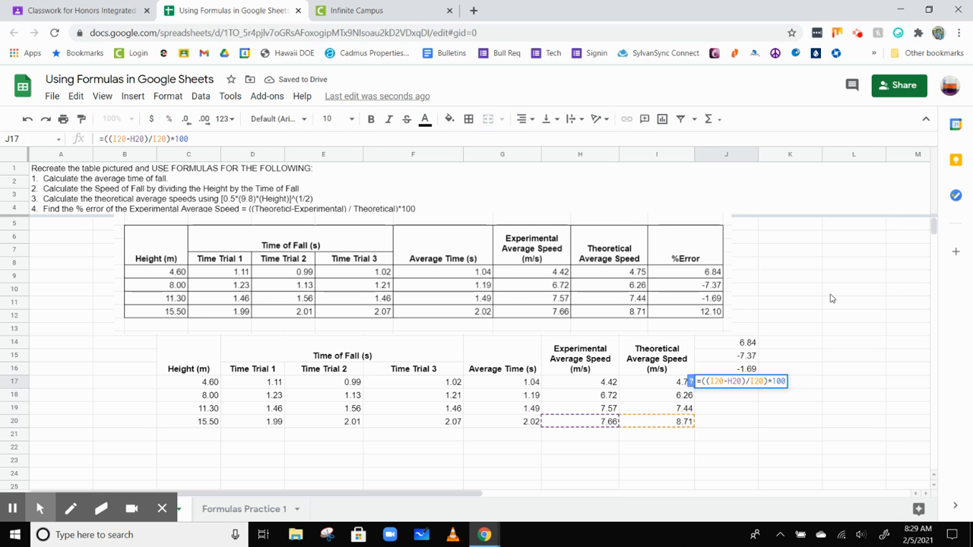
{"action": "left_click", "coordinate": [762, 425]}
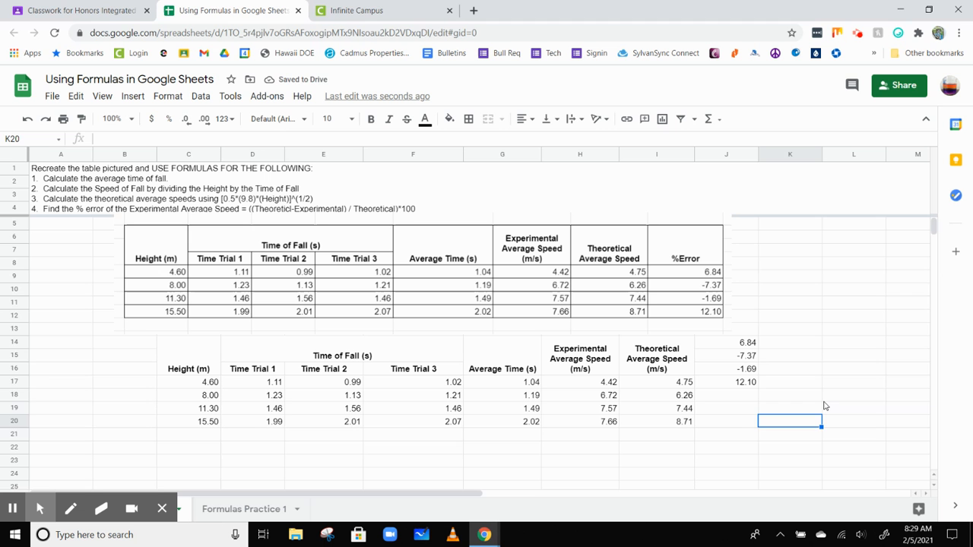
{"action": "key", "text": "ctrl+z"}
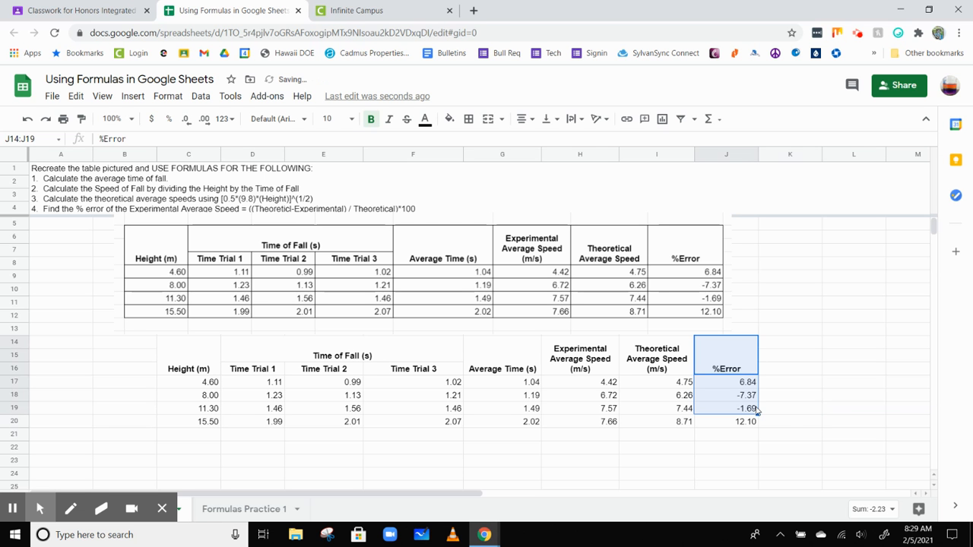
{"action": "left_click", "coordinate": [787, 410]}
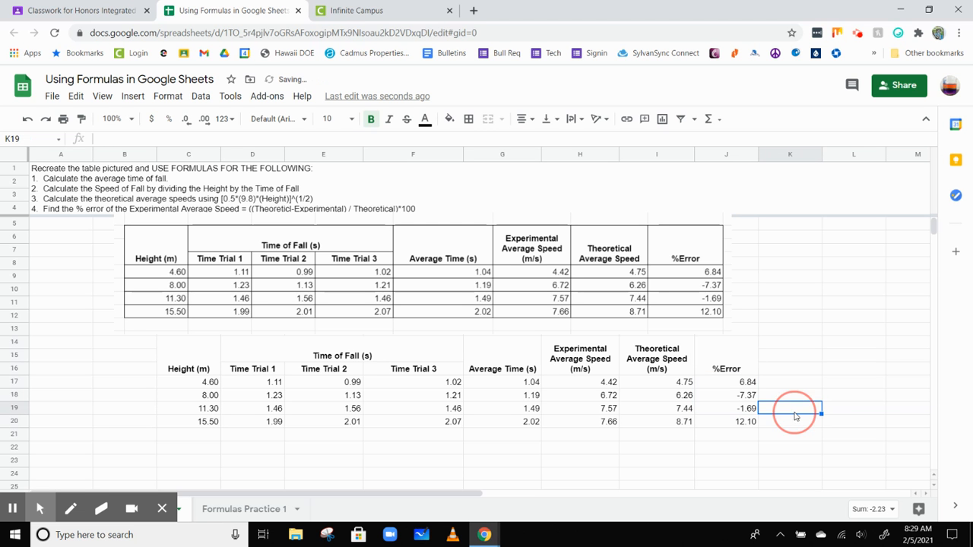
Examine the *100 factor in the %Error formula in J17.
{"action": "double_click", "coordinate": [728, 382]}
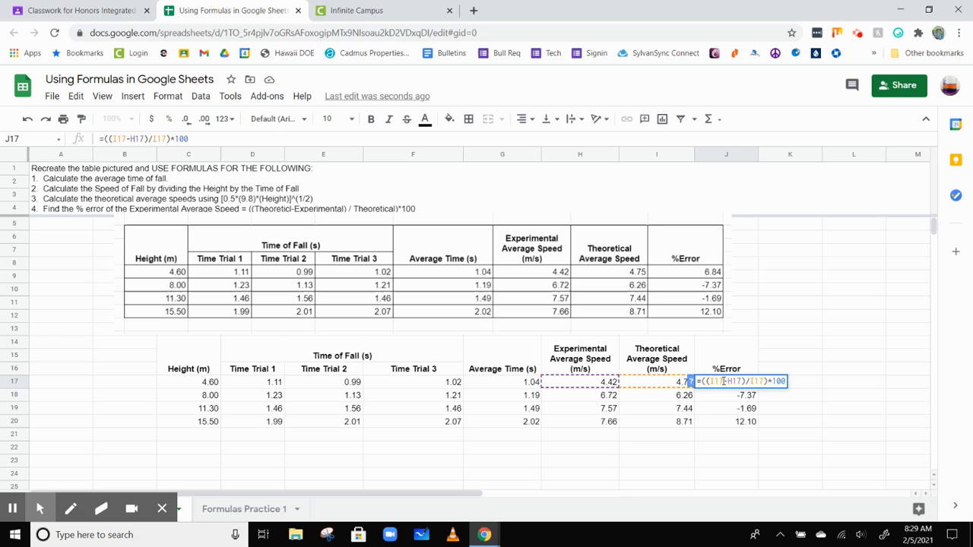
{"action": "left_click_drag", "start_coordinate": [770, 380], "coordinate": [787, 381]}
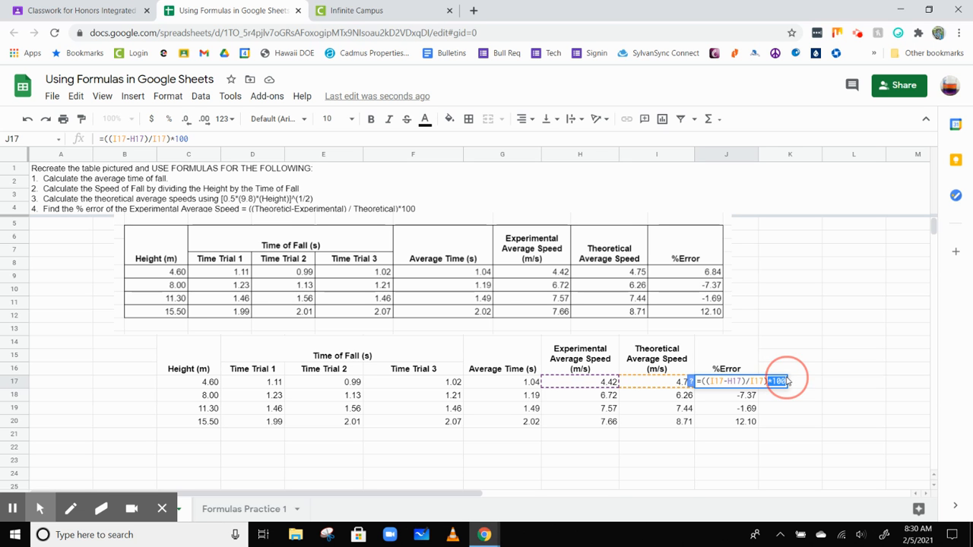
{"action": "left_click", "coordinate": [741, 434]}
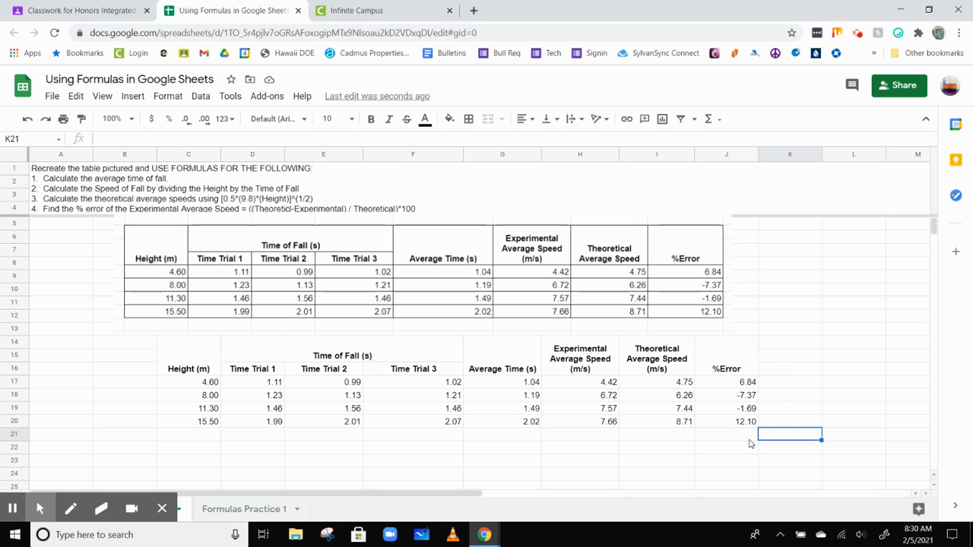
{"action": "left_click", "coordinate": [740, 385]}
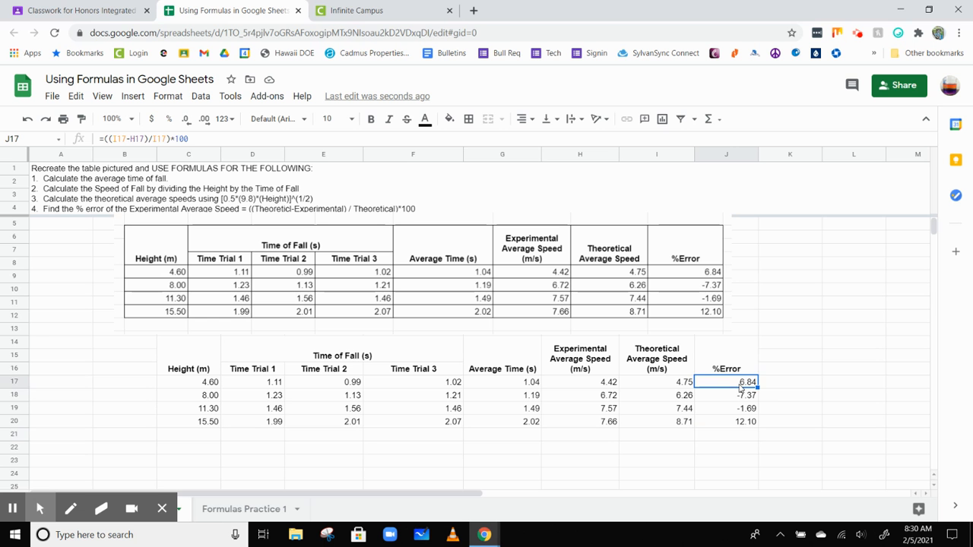
{"action": "left_click", "coordinate": [743, 397]}
Clear the %Error formulas from J18 to J20, leaving only the one in J17.
{"action": "left_click", "coordinate": [750, 422]}
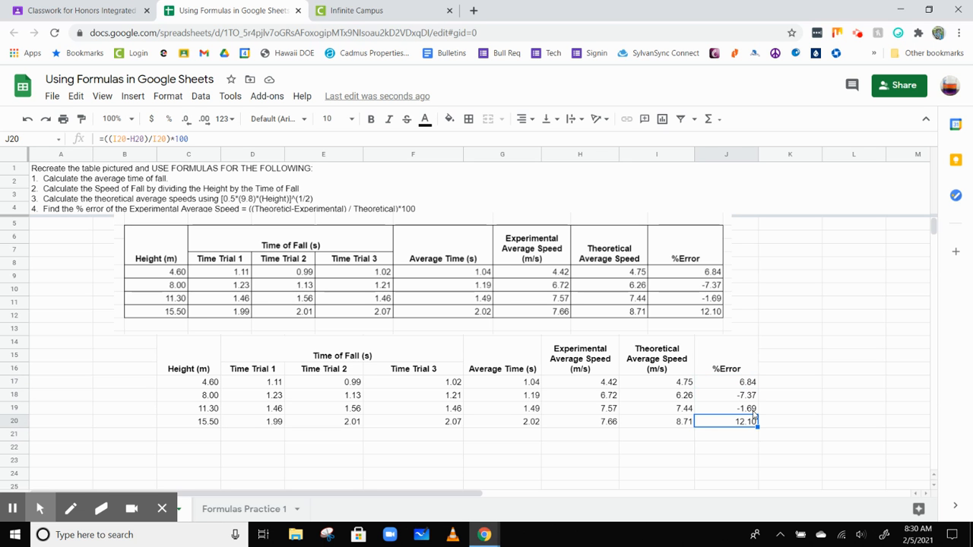
{"action": "key", "text": "Delete"}
{"action": "left_click", "coordinate": [749, 409]}
{"action": "key", "text": "Delete"}
{"action": "left_click", "coordinate": [747, 396]}
{"action": "key", "text": "Delete"}
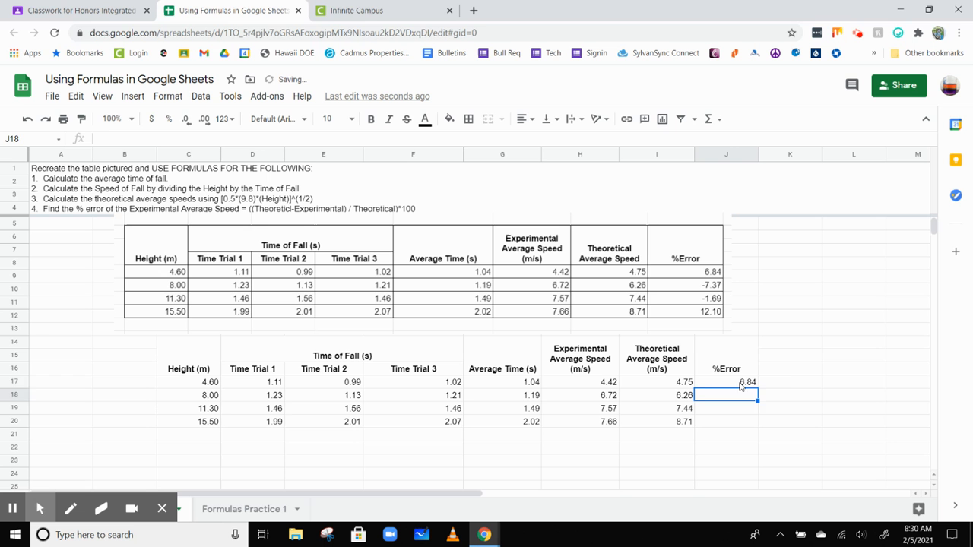
Remove the *100 factor from J17 so its formula is =((I17-H17)/I17).
{"action": "left_click", "coordinate": [741, 384]}
{"action": "double_click", "coordinate": [741, 384]}
{"action": "double_click", "coordinate": [791, 382]}
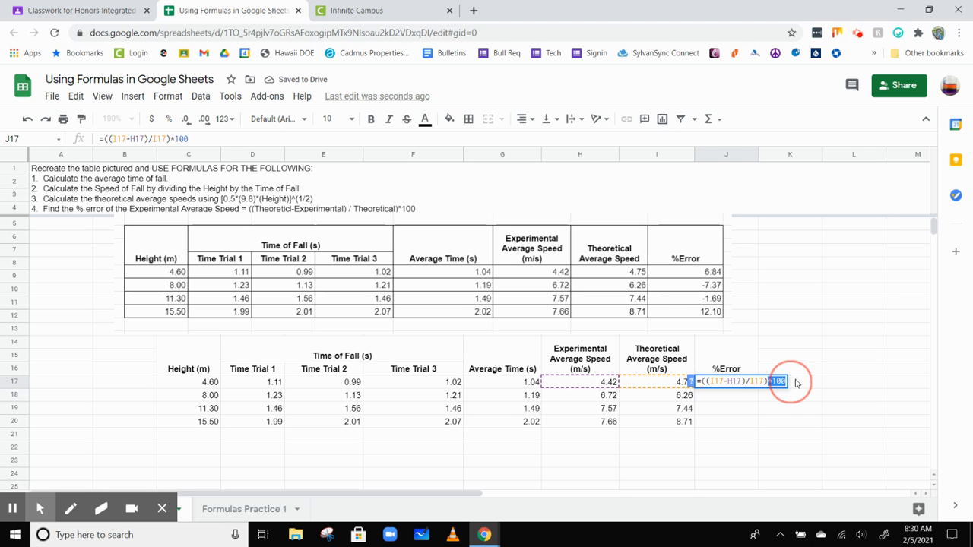
{"action": "type", "text": "1"}
{"action": "key", "text": "Return"}
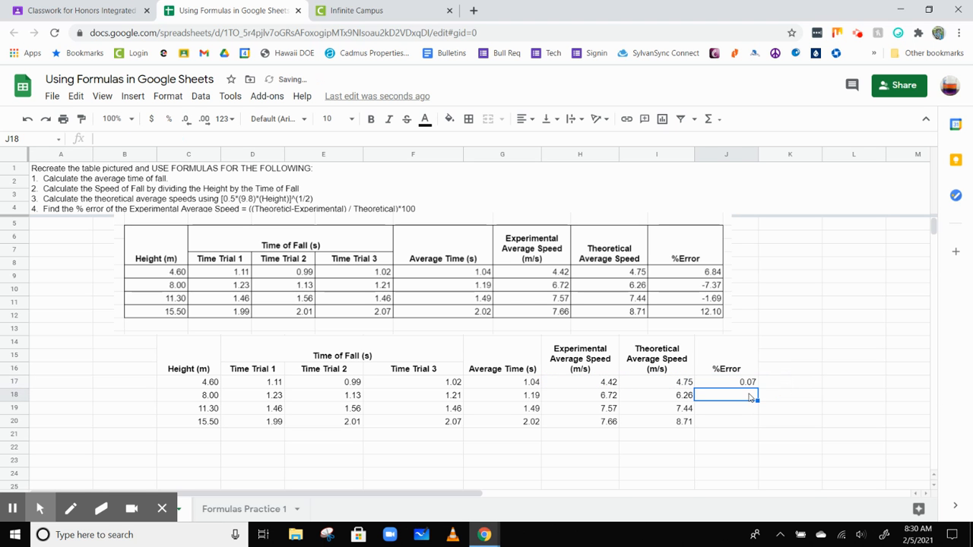
Copy the revised %Error formula from J17 down to J20.
{"action": "left_click", "coordinate": [749, 385]}
{"action": "left_click_drag", "start_coordinate": [754, 387], "coordinate": [749, 422]}
{"action": "left_click", "coordinate": [767, 396]}
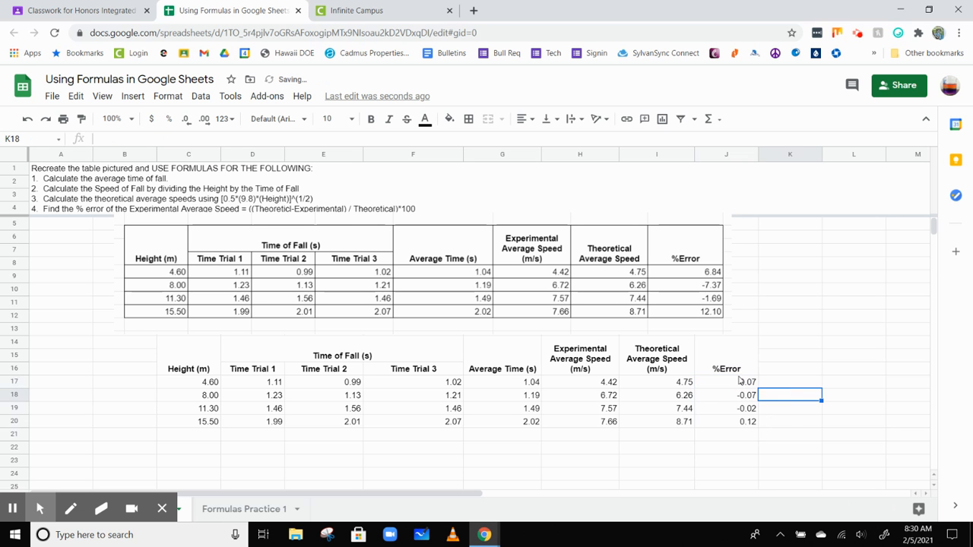
Format the %Error values in J17:J20 with the Percent number format.
{"action": "left_click_drag", "start_coordinate": [736, 383], "coordinate": [743, 421]}
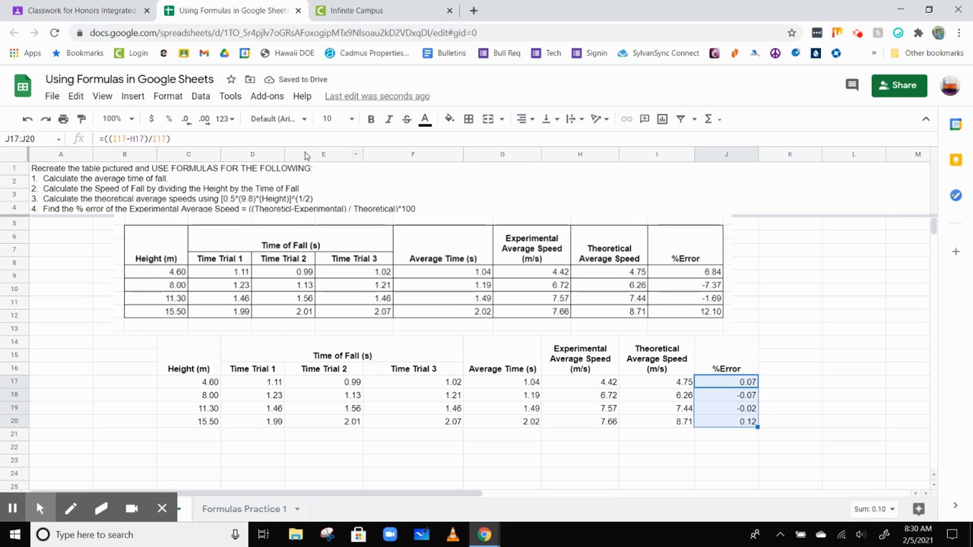
{"action": "left_click", "coordinate": [167, 97]}
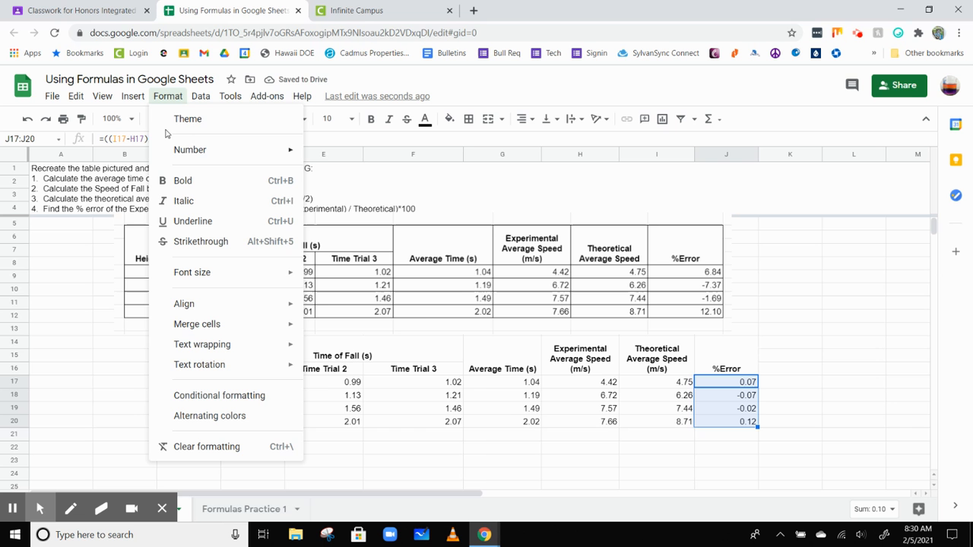
{"action": "mouse_move", "coordinate": [228, 150]}
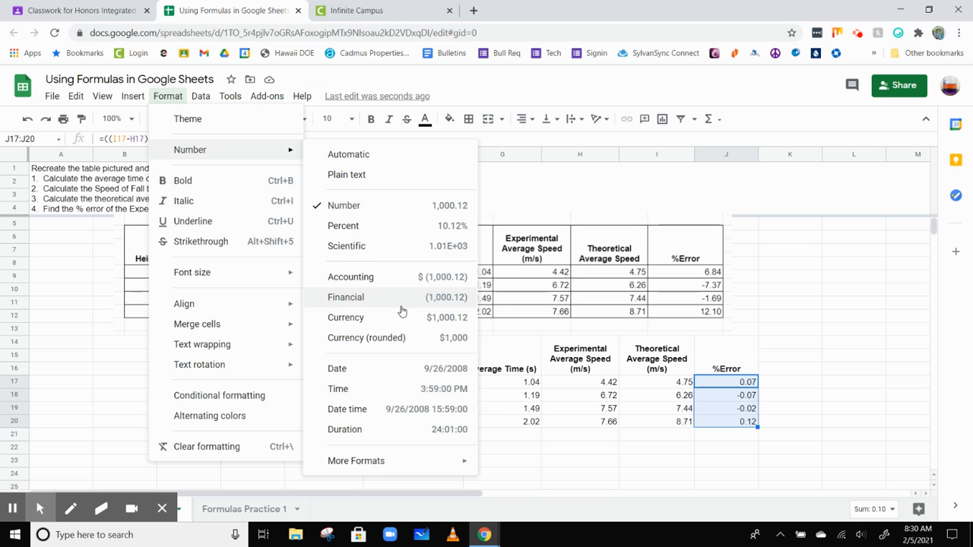
{"action": "left_click", "coordinate": [357, 225]}
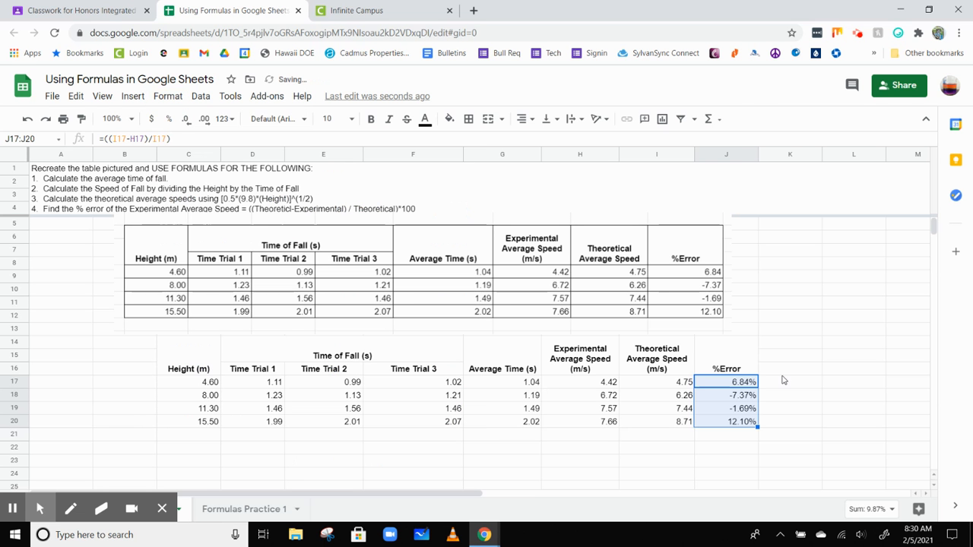
{"action": "left_click", "coordinate": [811, 384]}
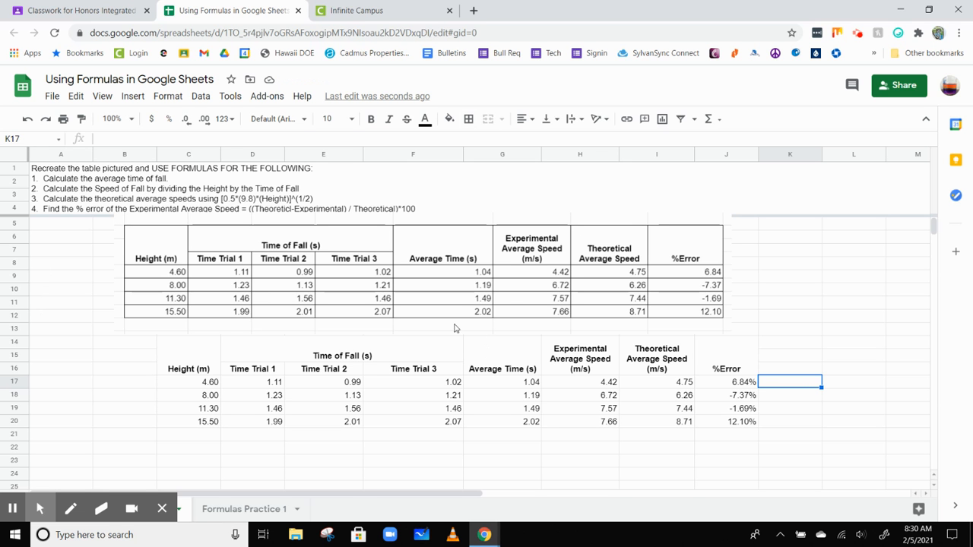
Apply right horizontal alignment to the table's data range C17:J20.
{"action": "left_click_drag", "start_coordinate": [201, 384], "coordinate": [743, 423]}
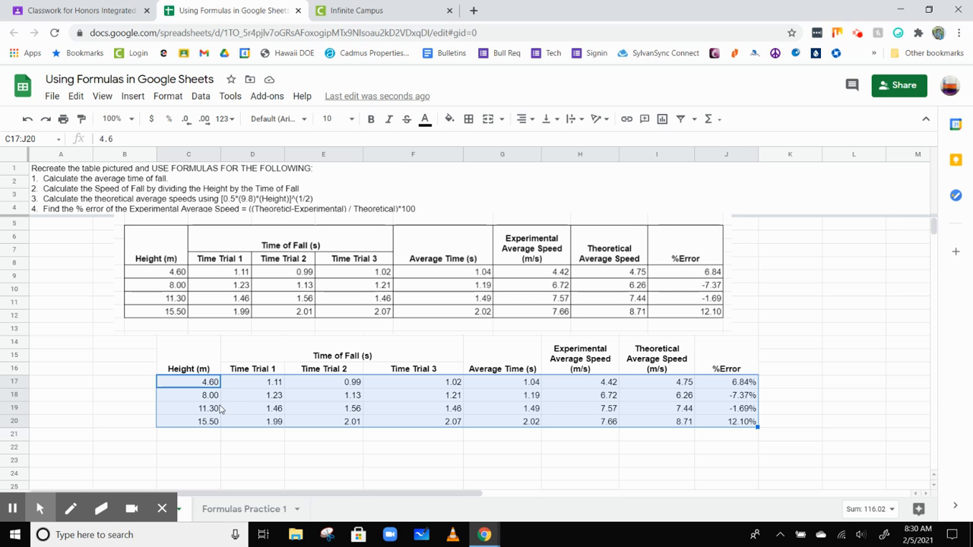
{"action": "left_click", "coordinate": [532, 119]}
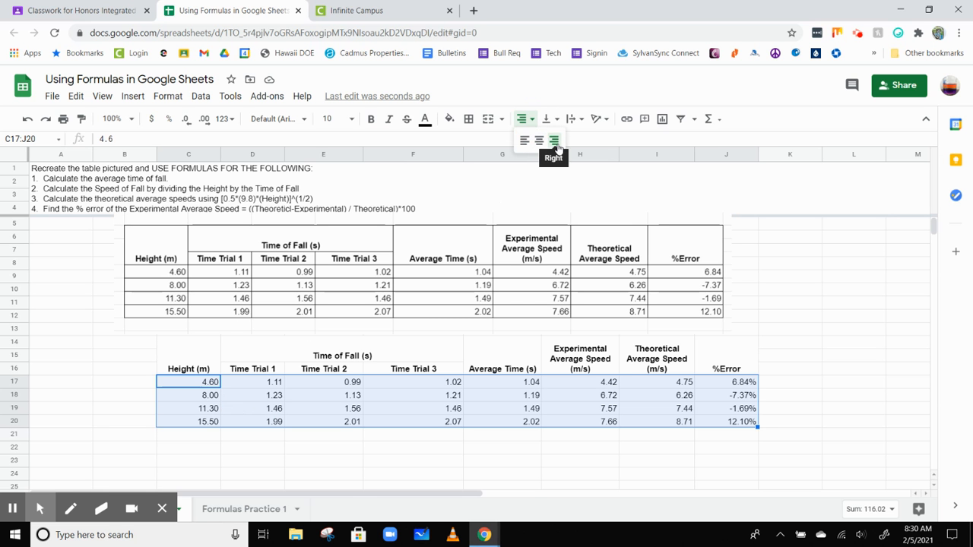
{"action": "left_click", "coordinate": [555, 142]}
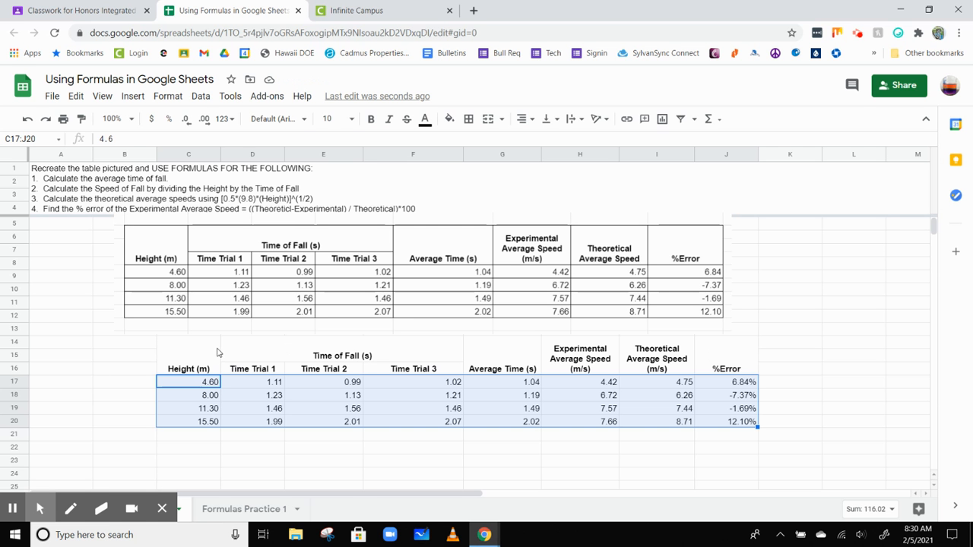
{"action": "left_click", "coordinate": [175, 388]}
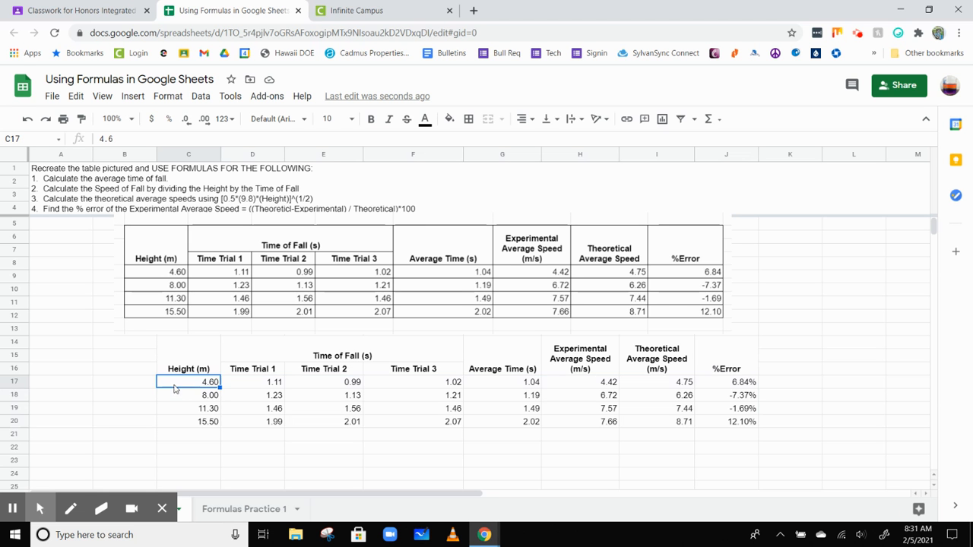
{"action": "left_click", "coordinate": [174, 409]}
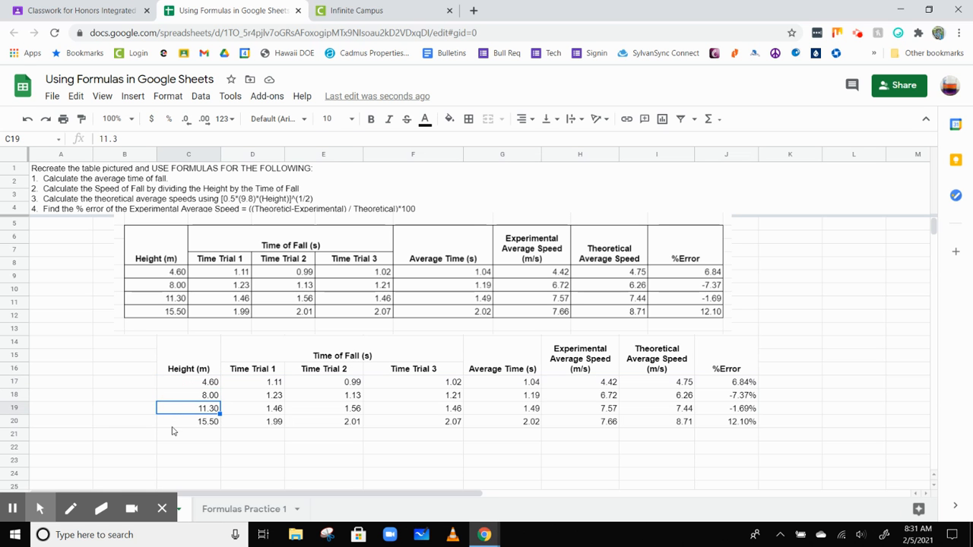
{"action": "left_click", "coordinate": [172, 421]}
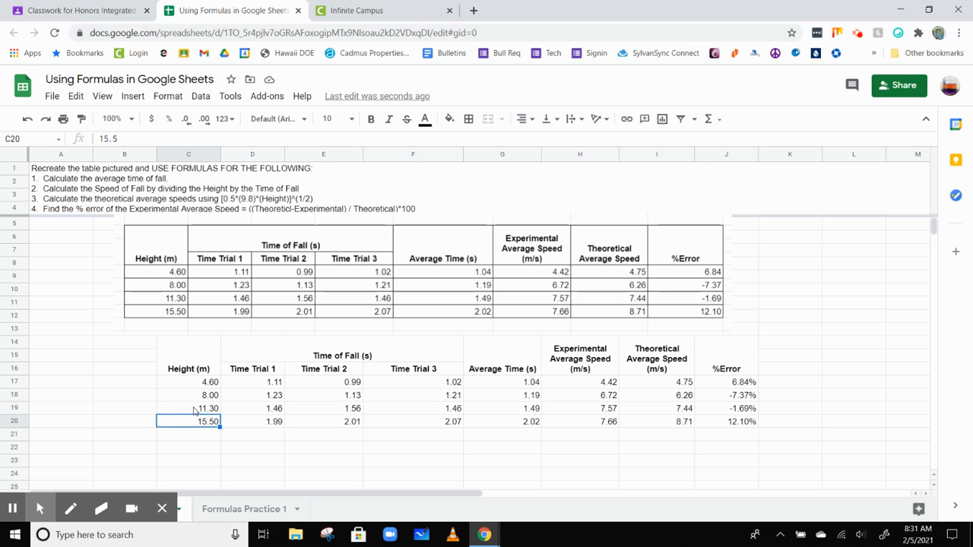
{"action": "left_click", "coordinate": [179, 386]}
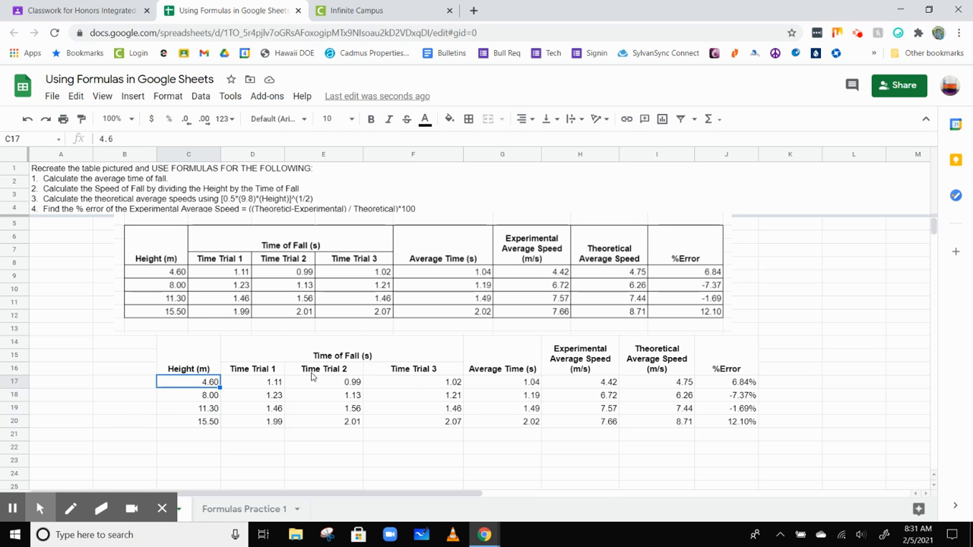
{"action": "left_click", "coordinate": [89, 409]}
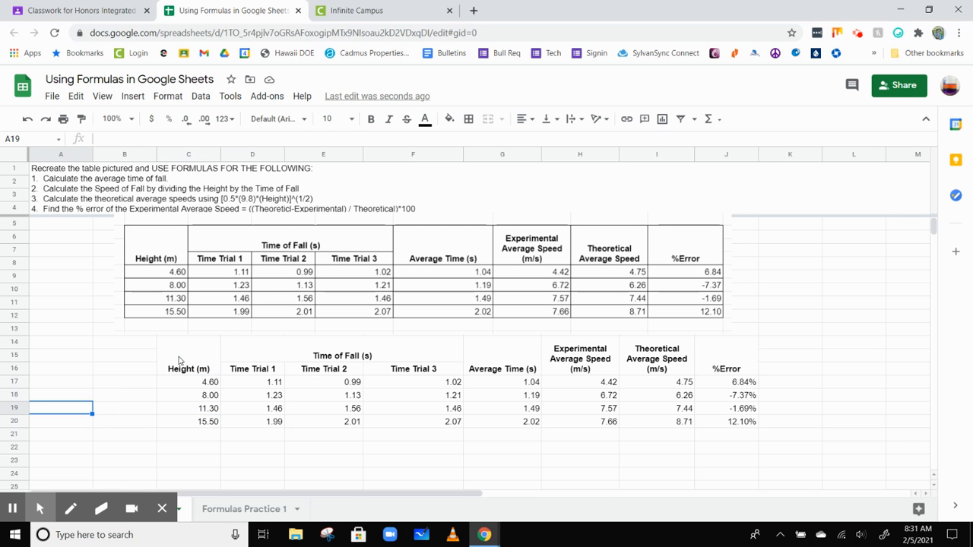
Add all inner and outer borders to the whole table C14:J20.
{"action": "left_click_drag", "start_coordinate": [183, 356], "coordinate": [716, 428]}
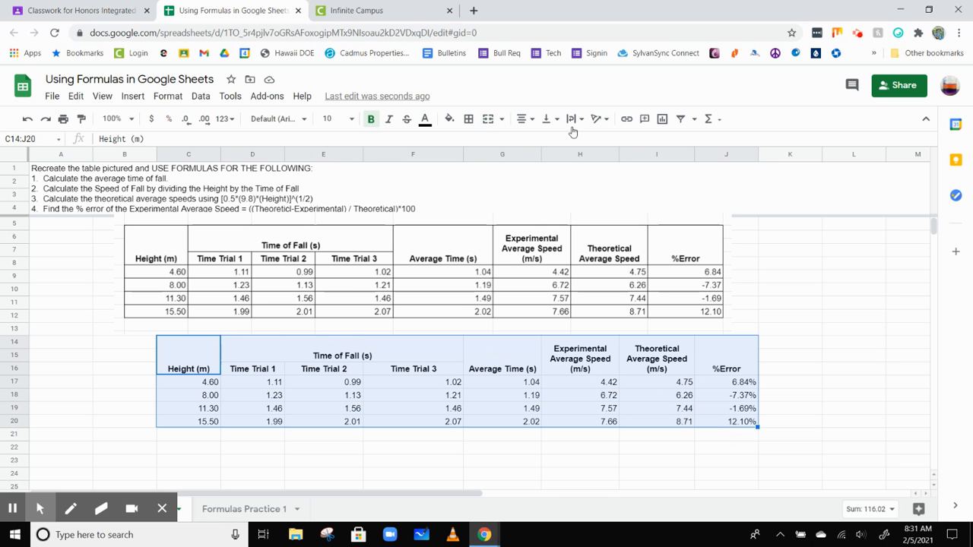
{"action": "left_click", "coordinate": [468, 119]}
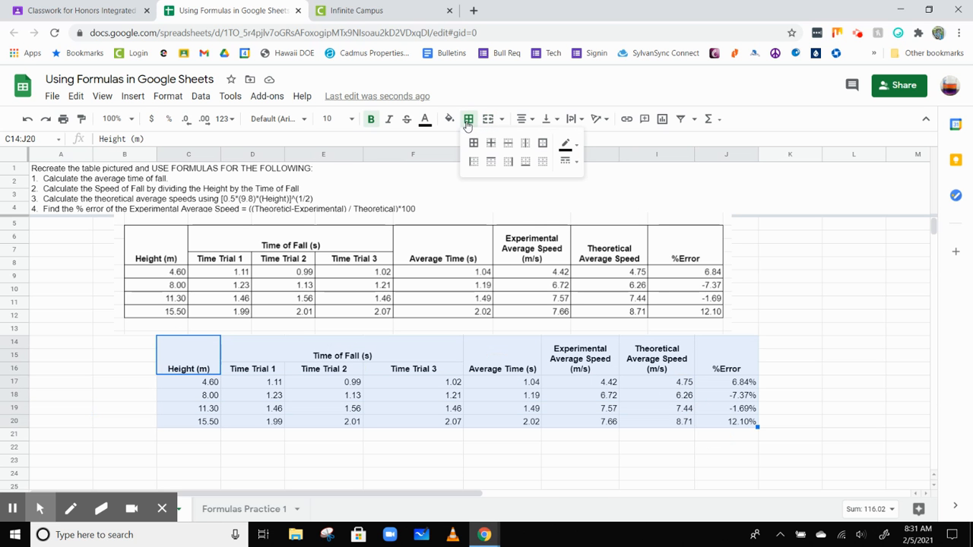
{"action": "left_click", "coordinate": [474, 143]}
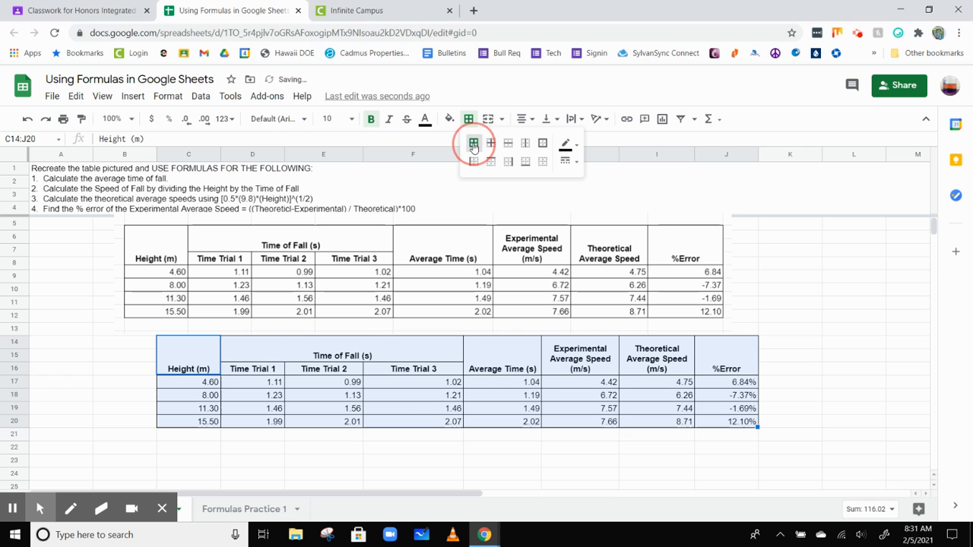
{"action": "left_click", "coordinate": [407, 407]}
Apply the thickest solid line style to all borders of the header range C14:J16.
{"action": "left_click_drag", "start_coordinate": [186, 354], "coordinate": [718, 370]}
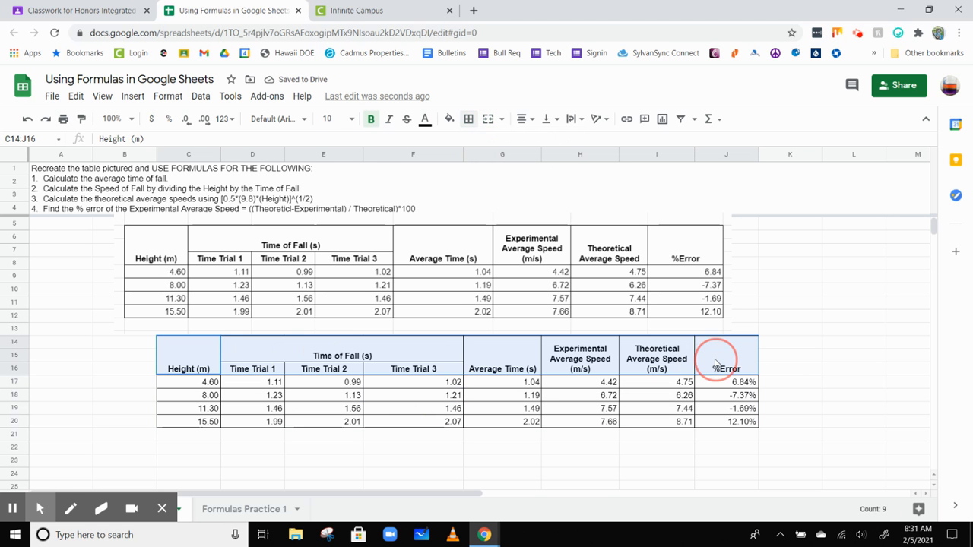
{"action": "left_click", "coordinate": [468, 119]}
{"action": "left_click", "coordinate": [569, 147]}
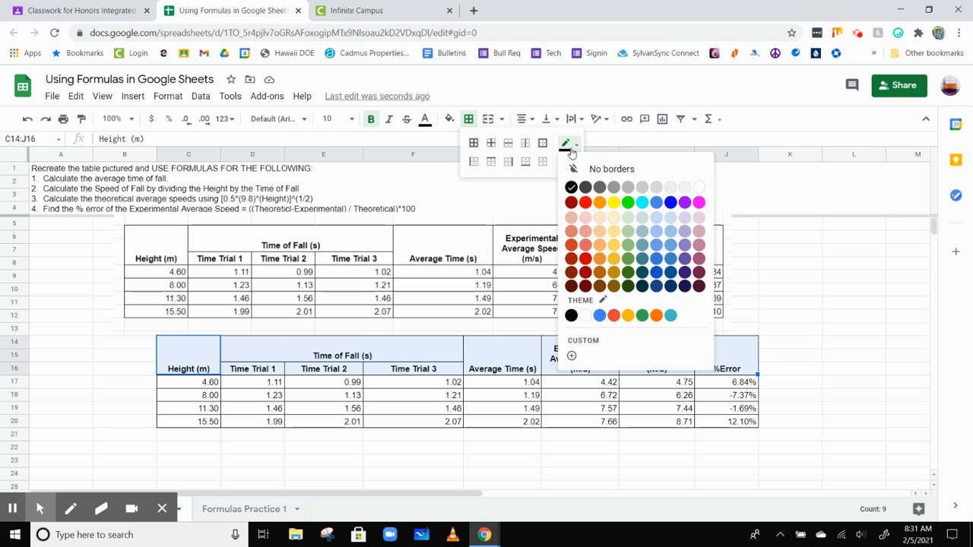
{"action": "left_click", "coordinate": [572, 146]}
{"action": "left_click", "coordinate": [568, 161]}
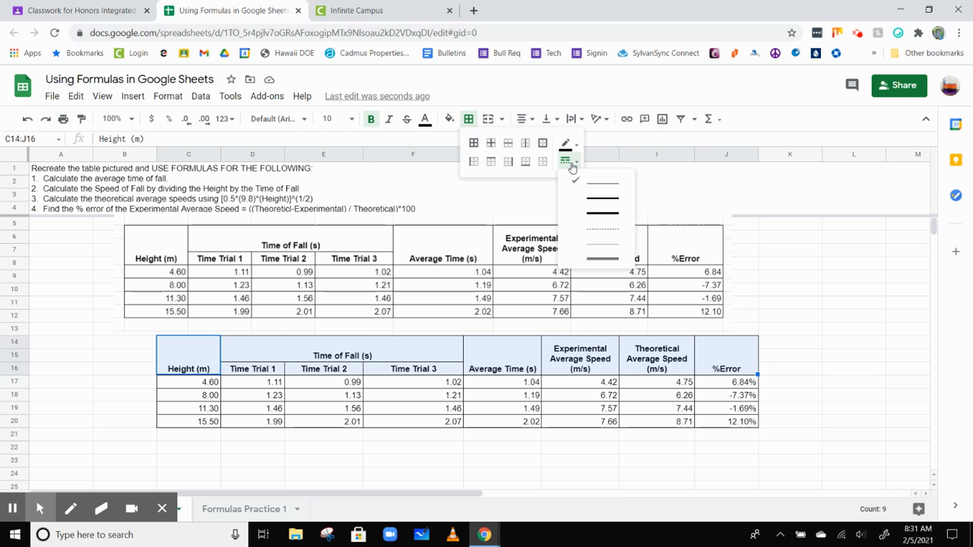
{"action": "left_click", "coordinate": [589, 215]}
{"action": "left_click", "coordinate": [474, 144]}
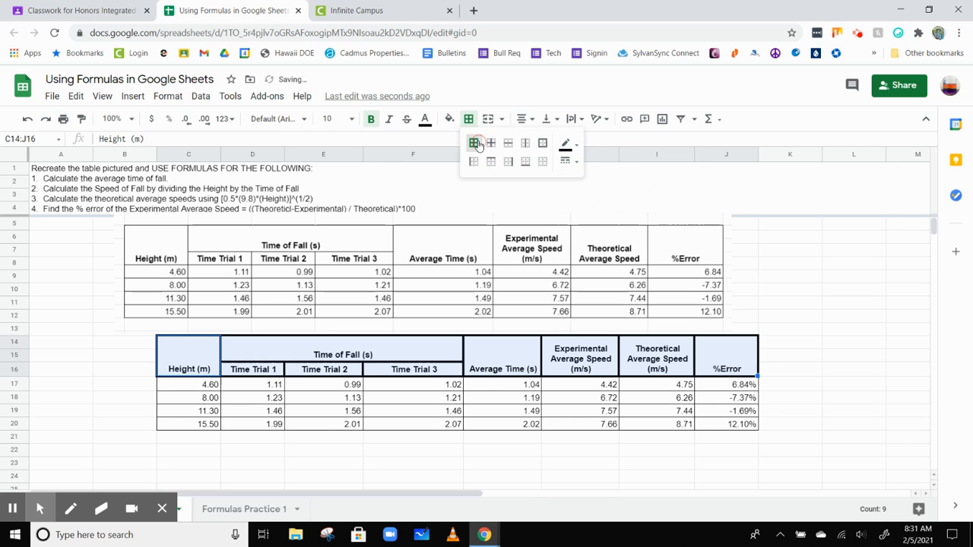
{"action": "left_click", "coordinate": [798, 374]}
Change all borders of the header range C14:J16 to the medium-thickness solid line style.
{"action": "left_click_drag", "start_coordinate": [212, 348], "coordinate": [734, 363]}
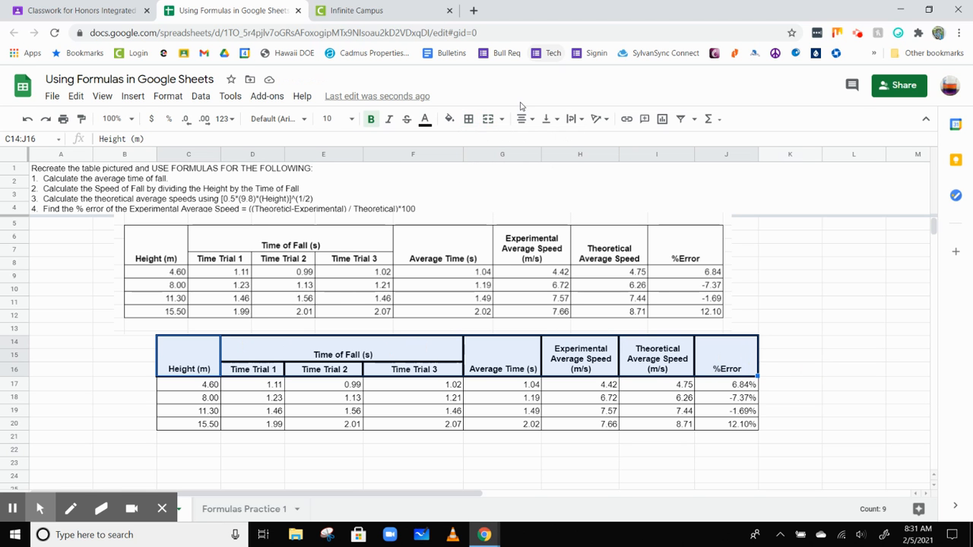
{"action": "left_click", "coordinate": [468, 119]}
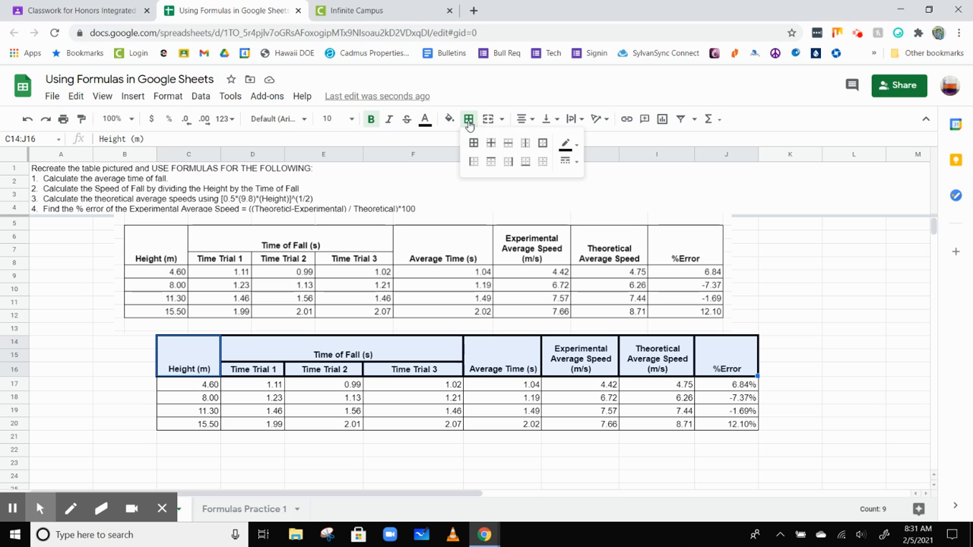
{"action": "left_click", "coordinate": [566, 161]}
{"action": "left_click", "coordinate": [585, 203]}
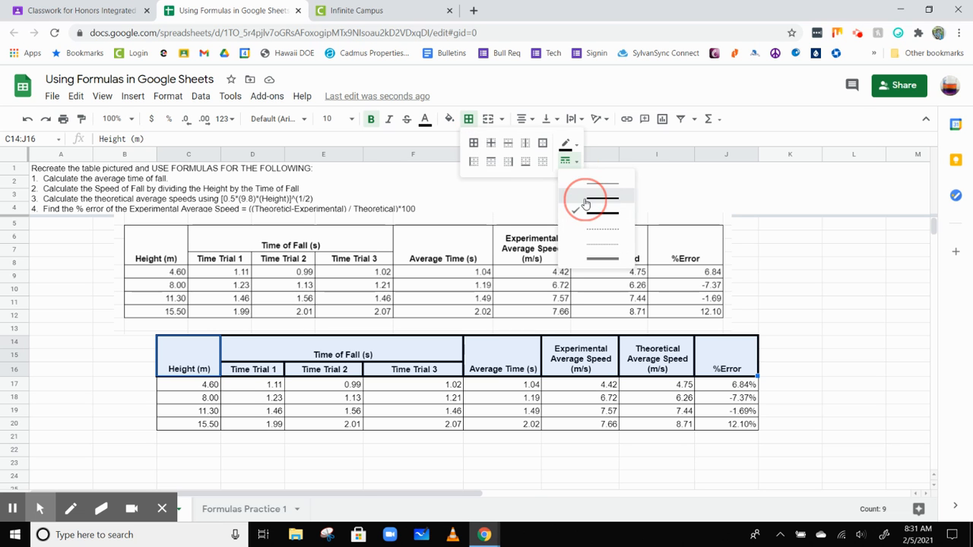
{"action": "left_click", "coordinate": [473, 144]}
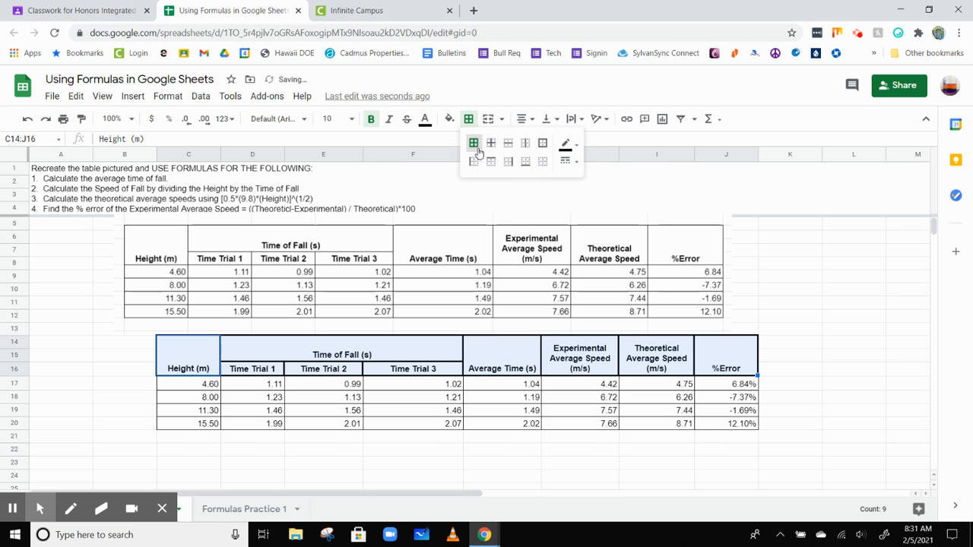
{"action": "left_click", "coordinate": [417, 350]}
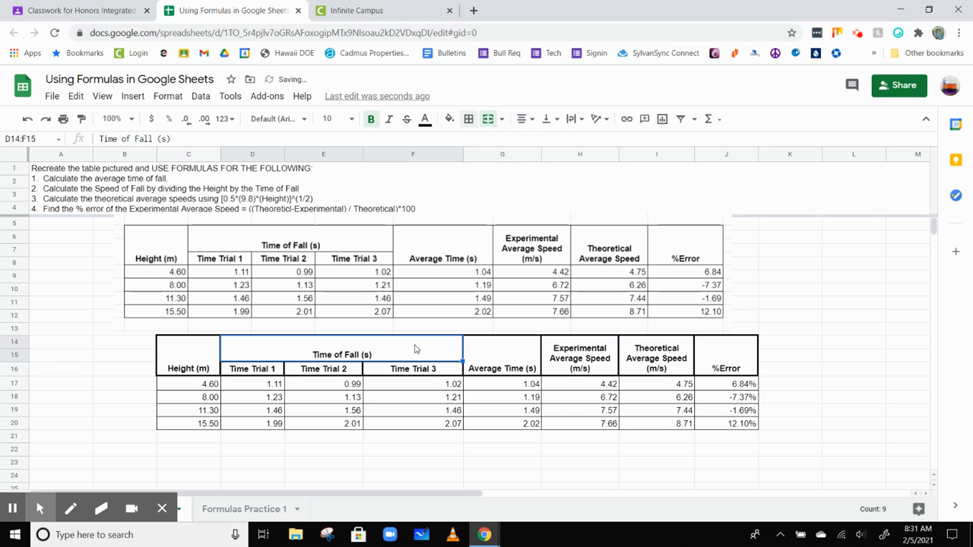
Choose a solid line style again for the header range C14:J16 and reapply all inner and outer borders.
{"action": "left_click_drag", "start_coordinate": [201, 348], "coordinate": [706, 354]}
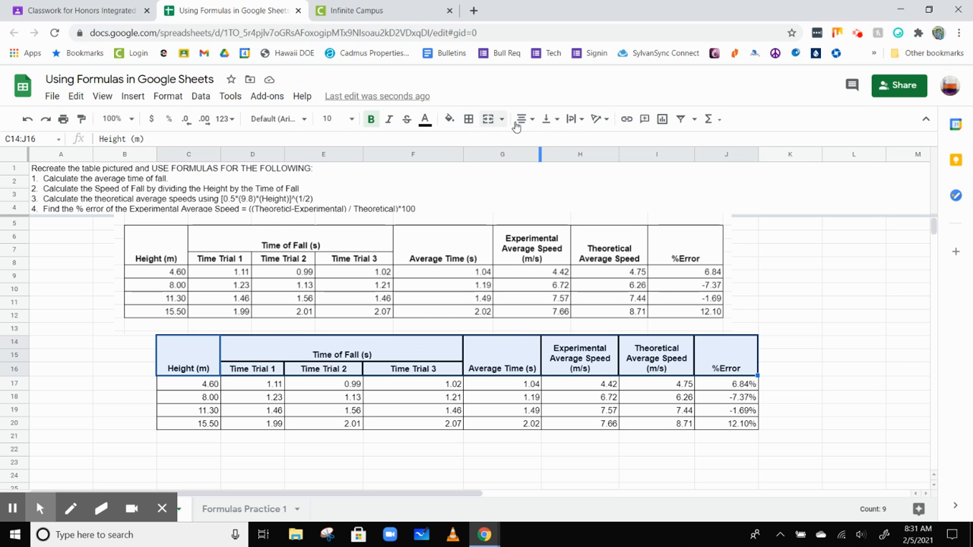
{"action": "left_click", "coordinate": [468, 120]}
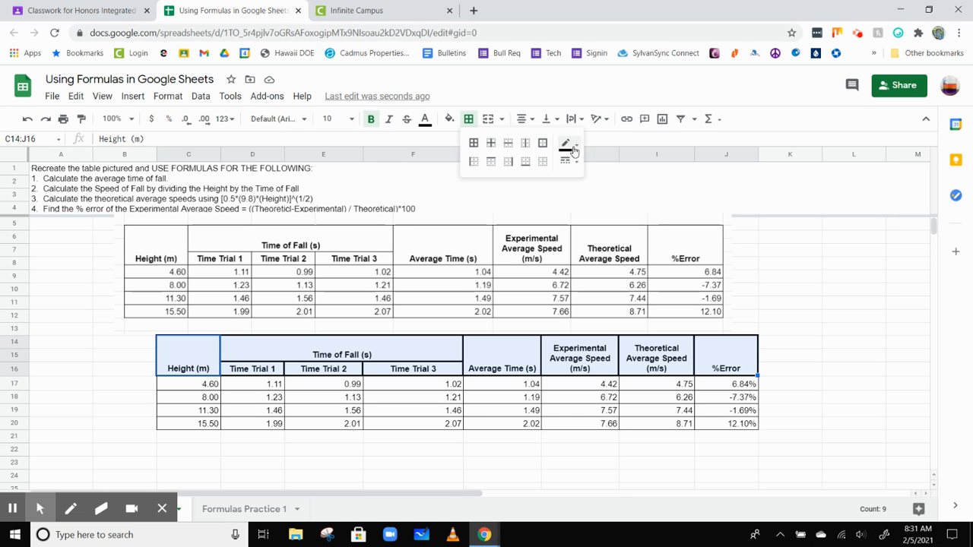
{"action": "left_click", "coordinate": [574, 172]}
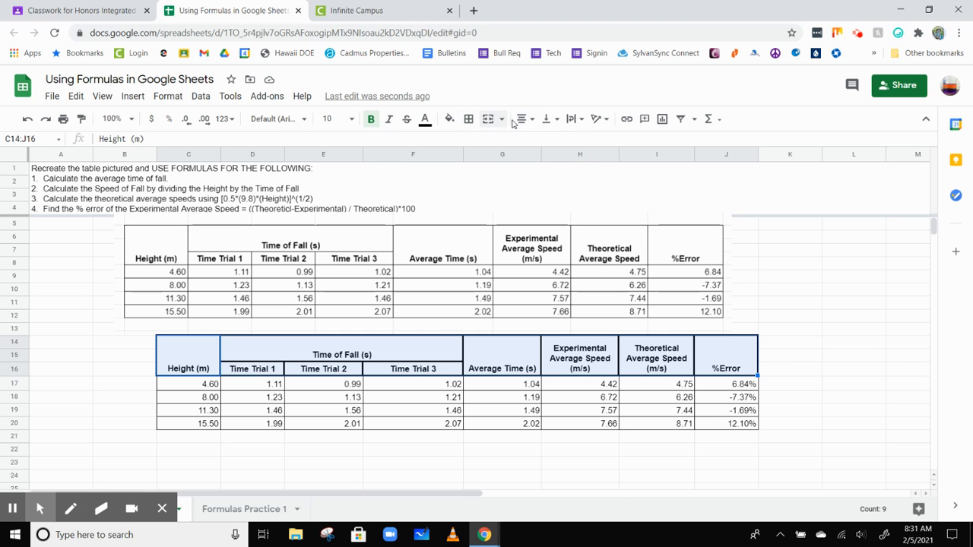
{"action": "left_click", "coordinate": [469, 119]}
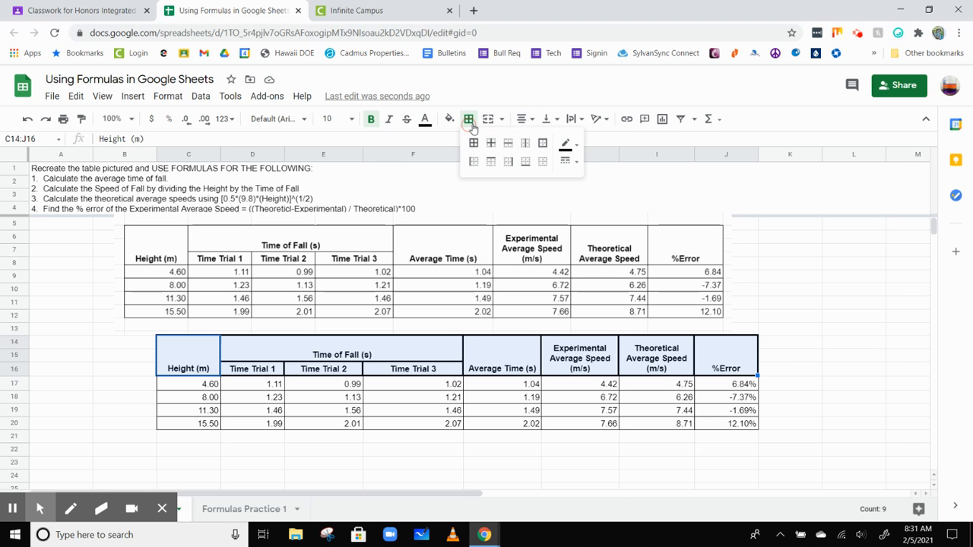
{"action": "left_click", "coordinate": [563, 161]}
{"action": "left_click", "coordinate": [558, 190]}
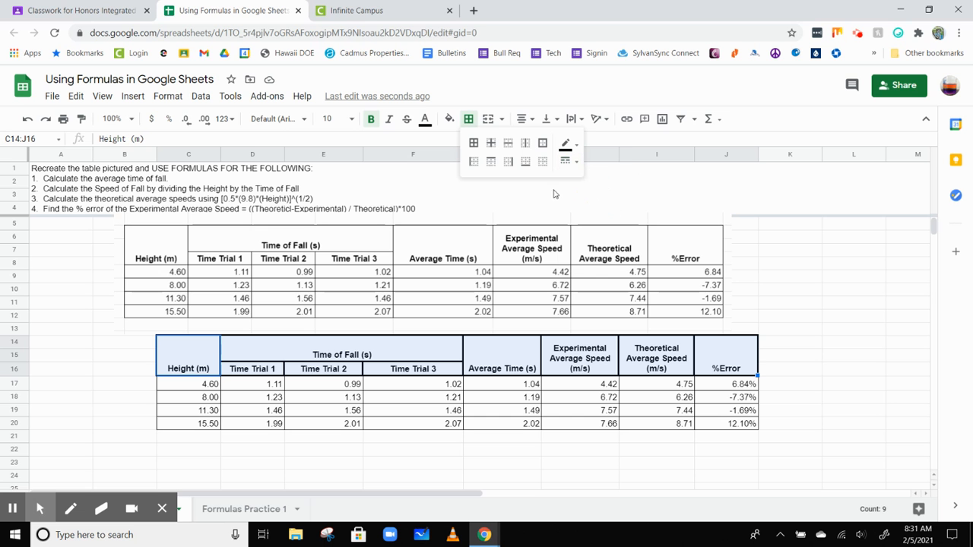
{"action": "left_click", "coordinate": [473, 142]}
{"action": "left_click", "coordinate": [582, 348]}
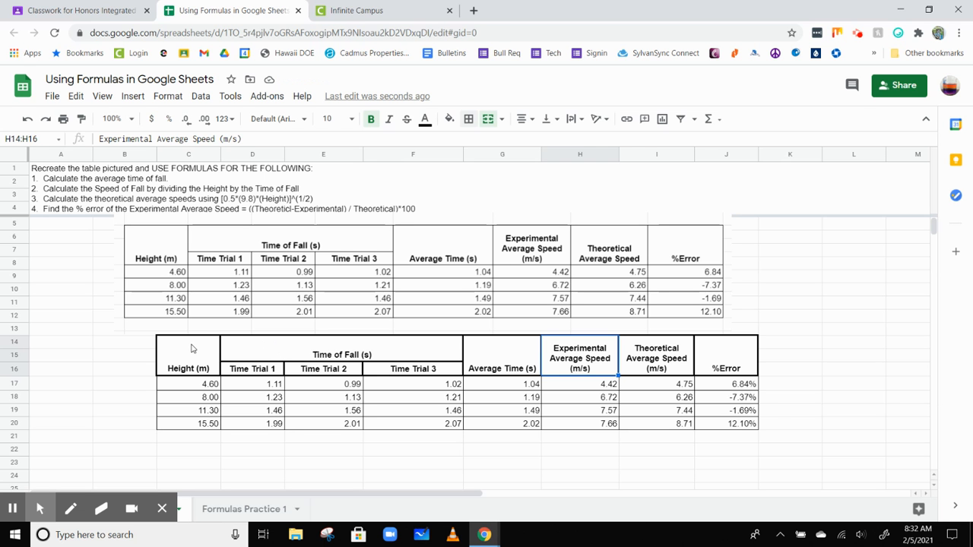
Check the cleanup suggestions for the whole table range C14:J20 and close them.
{"action": "left_click_drag", "start_coordinate": [192, 348], "coordinate": [734, 423]}
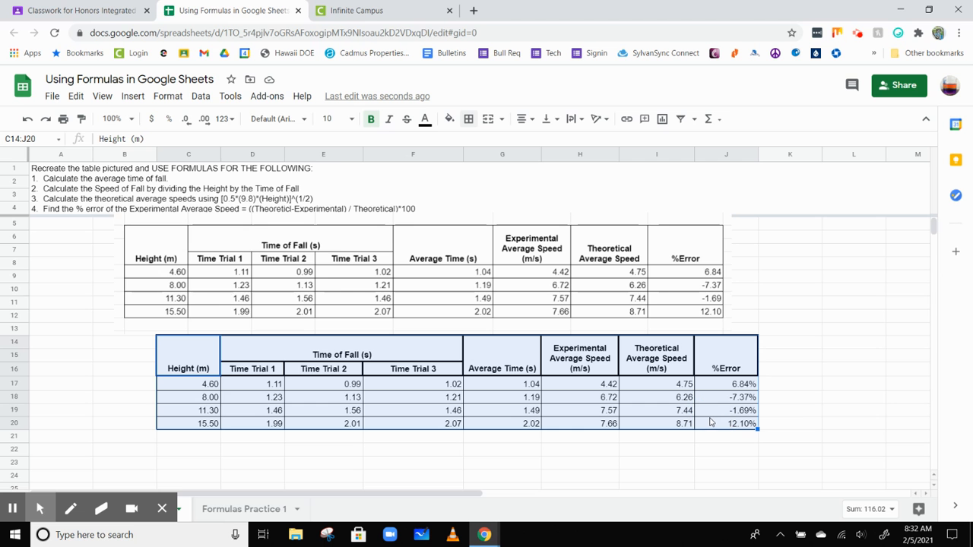
{"action": "left_click", "coordinate": [230, 97]}
{"action": "left_click", "coordinate": [202, 99]}
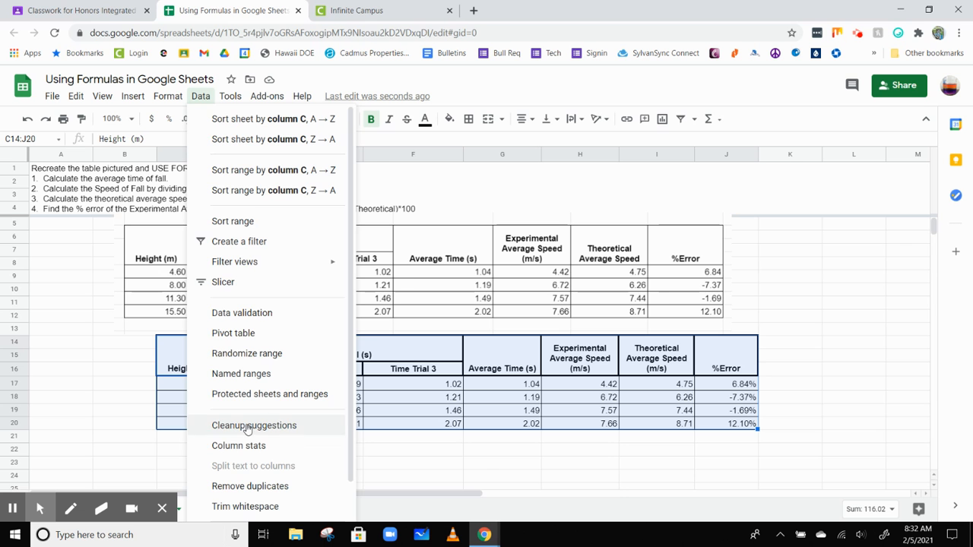
{"action": "left_click", "coordinate": [245, 428]}
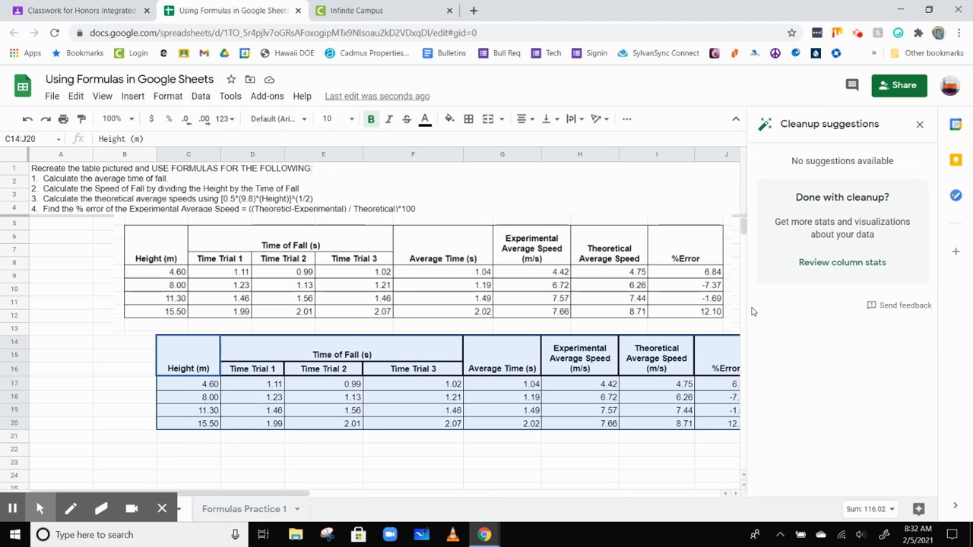
{"action": "left_click", "coordinate": [919, 124]}
{"action": "left_click", "coordinate": [201, 98]}
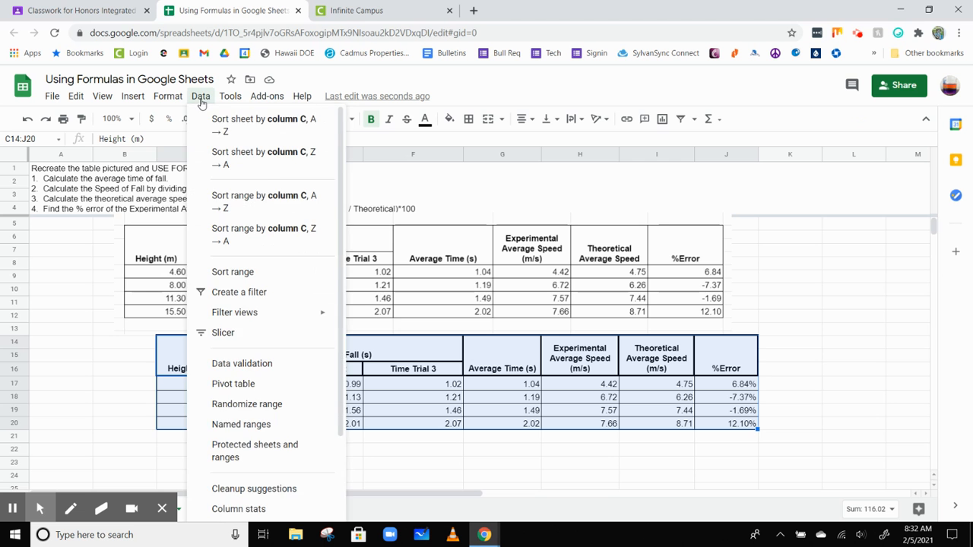
{"action": "mouse_move", "coordinate": [169, 99]}
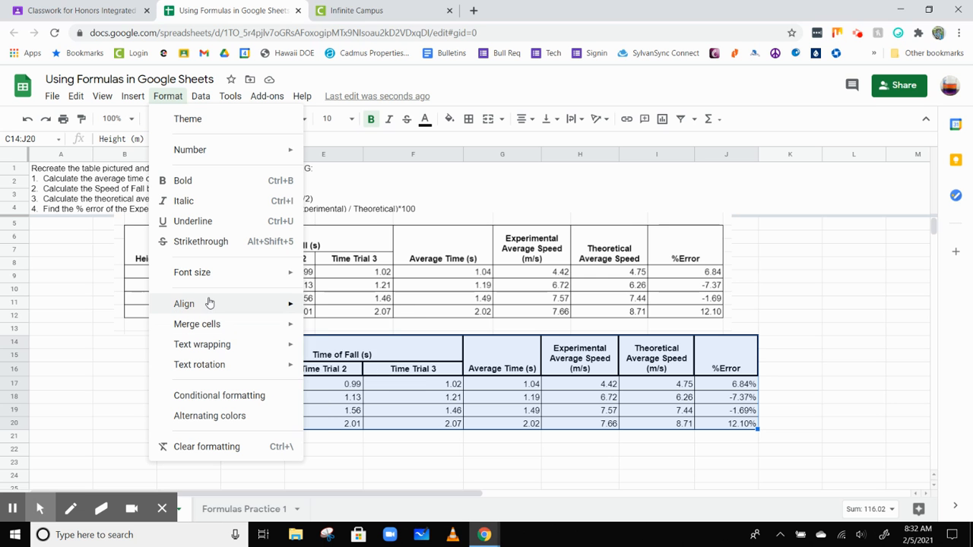
{"action": "mouse_move", "coordinate": [210, 304]}
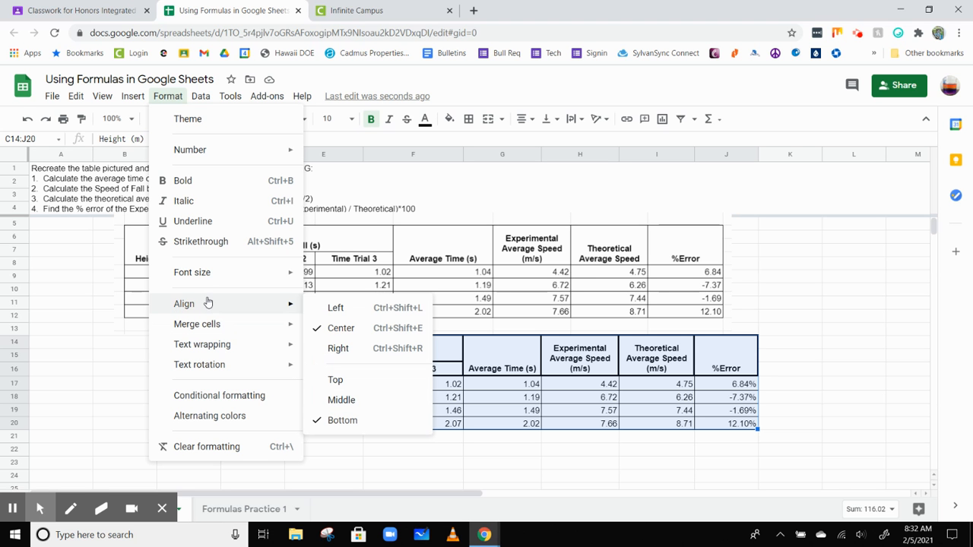
{"action": "mouse_move", "coordinate": [101, 100]}
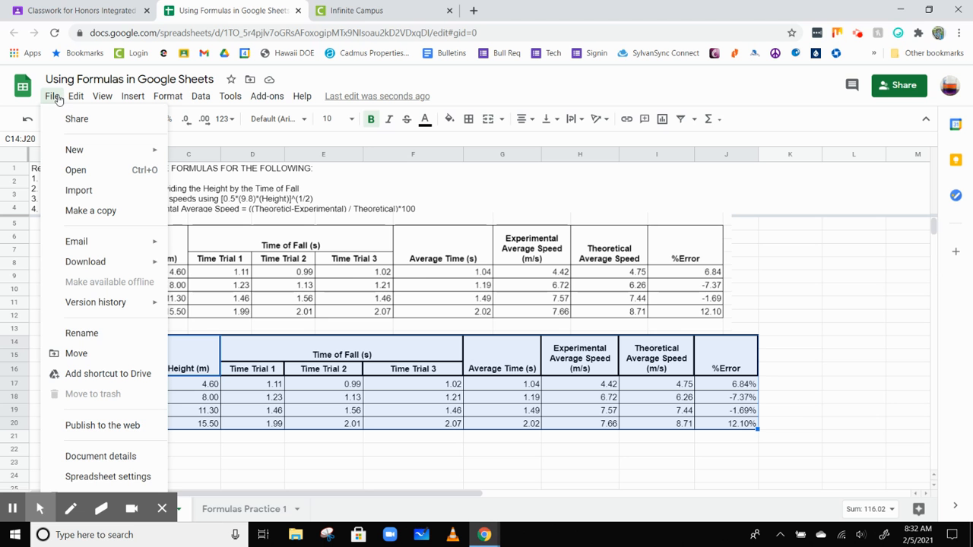
{"action": "right_click", "coordinate": [335, 390]}
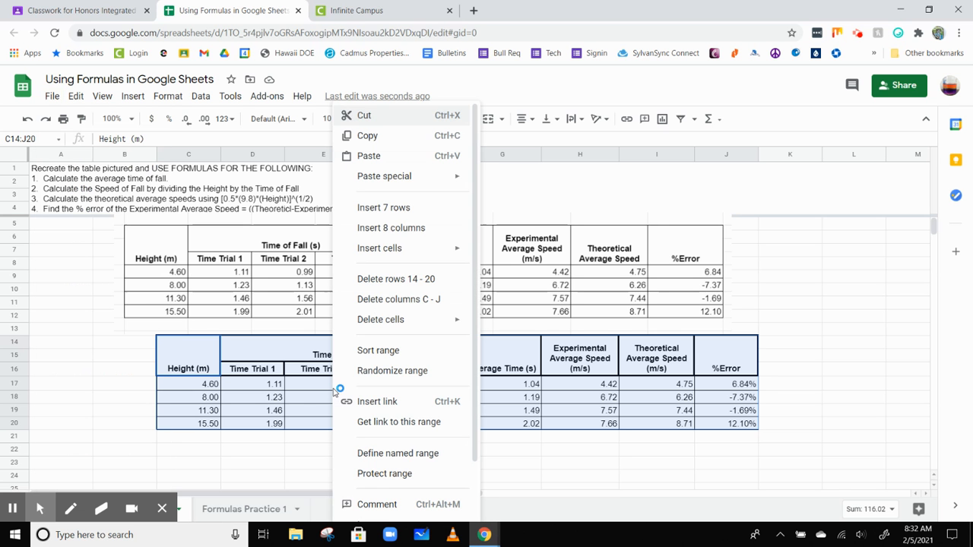
{"action": "scroll", "coordinate": [391, 359], "scroll_direction": "down", "scroll_amount": 2}
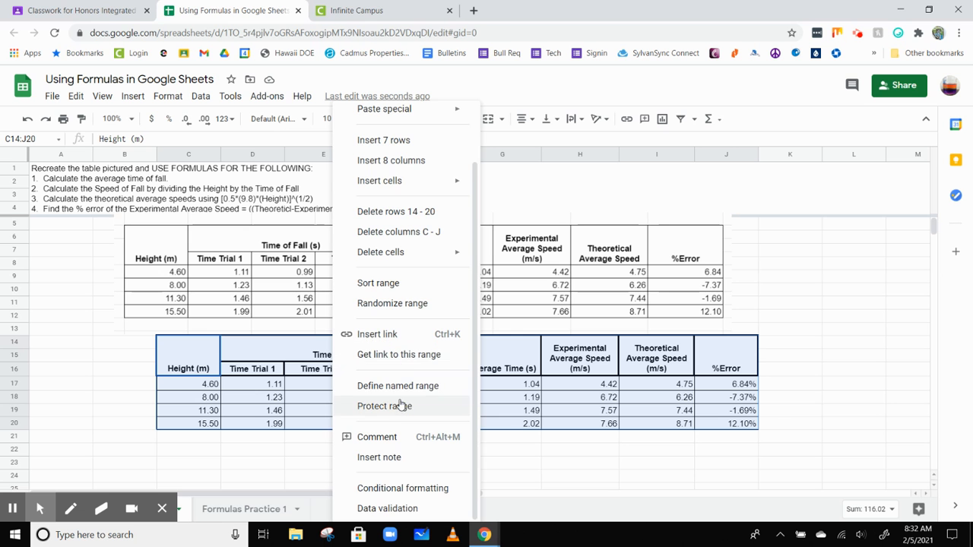
{"action": "scroll", "coordinate": [402, 402], "scroll_direction": "up", "scroll_amount": 2}
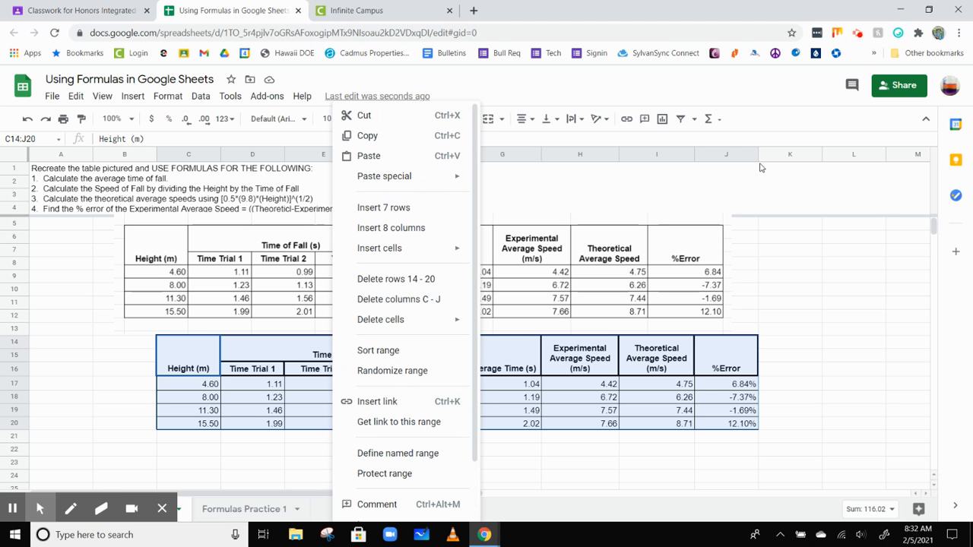
{"action": "left_click", "coordinate": [675, 81]}
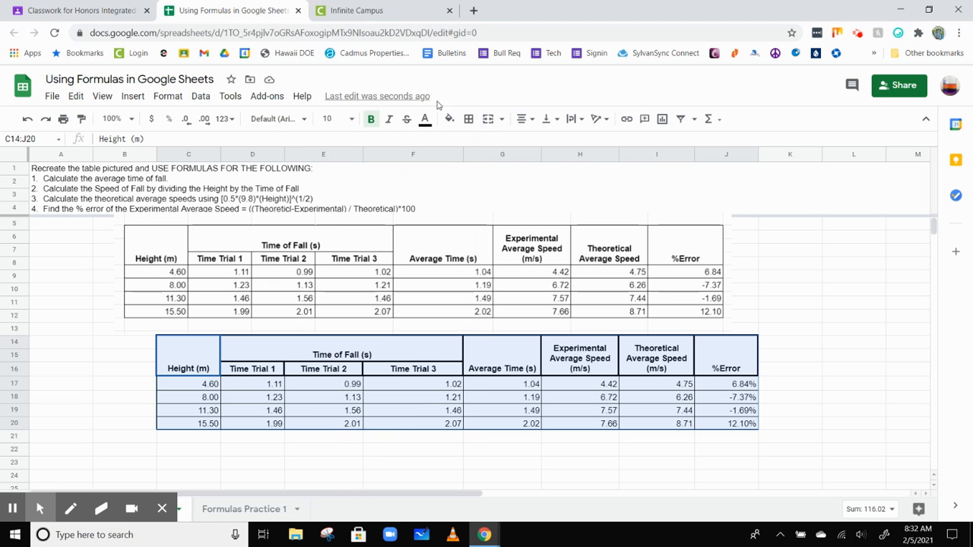
{"action": "left_click", "coordinate": [427, 155]}
{"action": "right_click", "coordinate": [424, 164]}
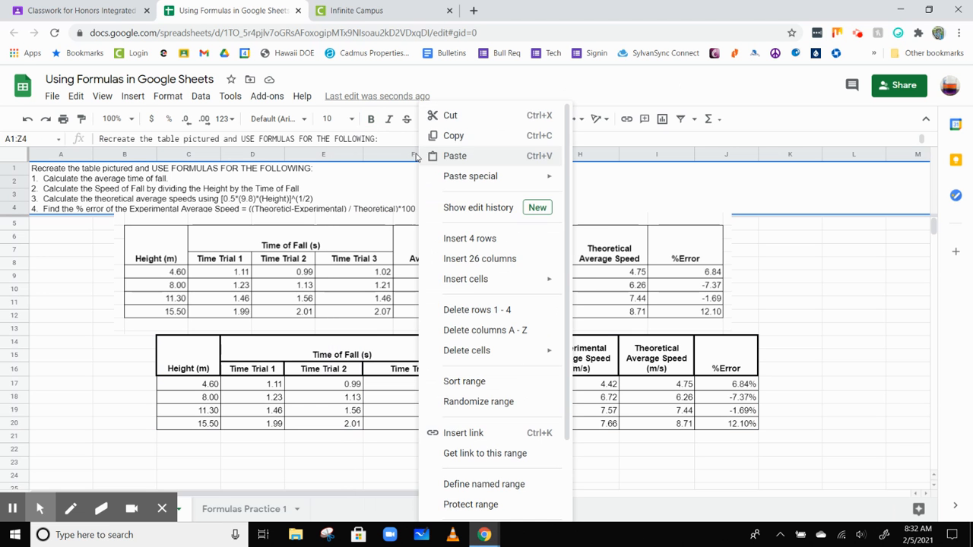
{"action": "left_click", "coordinate": [410, 153]}
{"action": "right_click", "coordinate": [401, 156]}
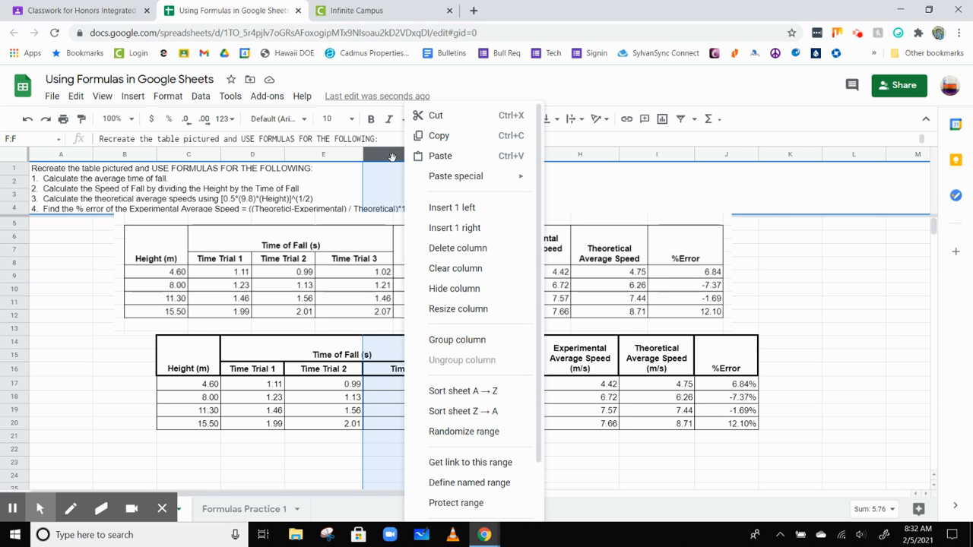
{"action": "left_click", "coordinate": [392, 152]}
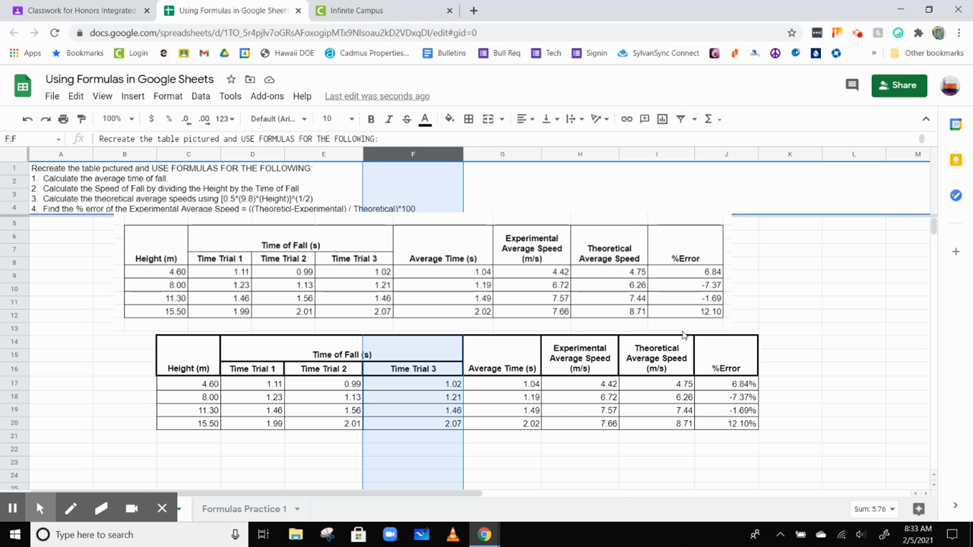
{"action": "left_click", "coordinate": [100, 401]}
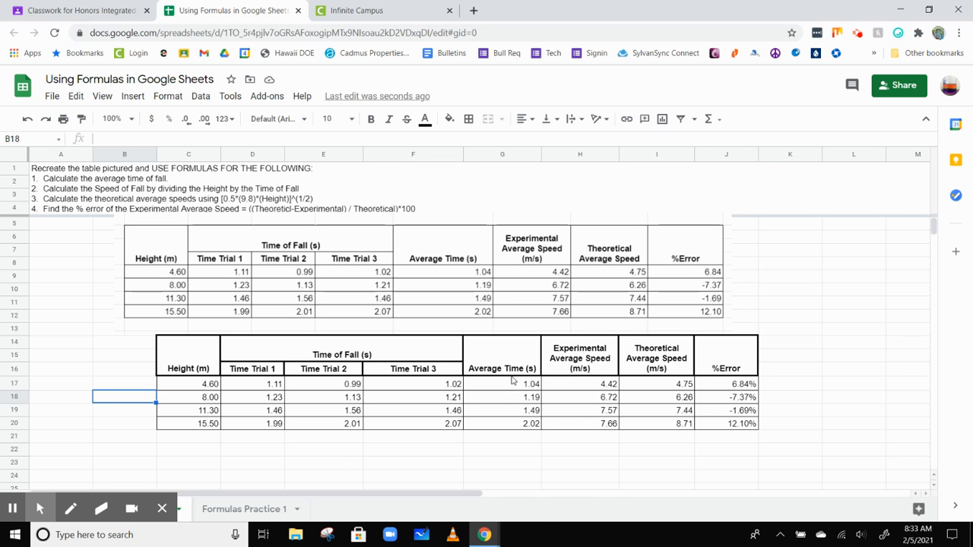
Copy the whole table C14:J20 and paste it below the original starting at cell C25.
{"action": "left_click", "coordinate": [202, 351]}
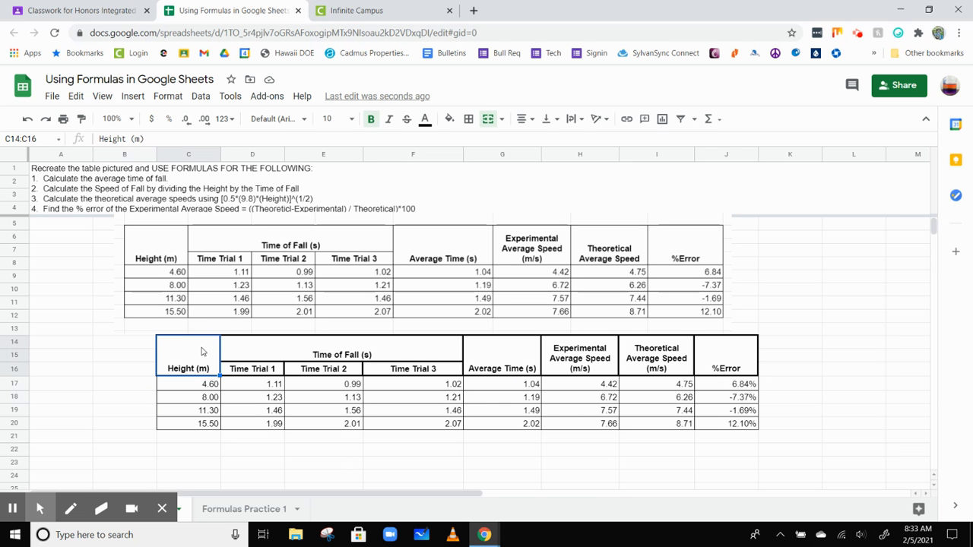
{"action": "left_click_drag", "start_coordinate": [203, 354], "coordinate": [716, 425]}
{"action": "right_click", "coordinate": [716, 412]}
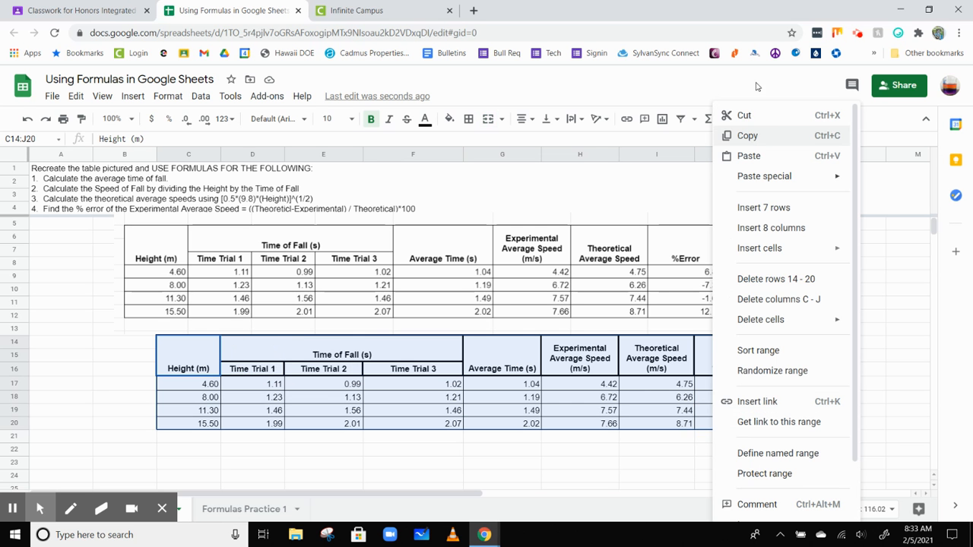
{"action": "left_click", "coordinate": [752, 137]}
{"action": "scroll", "coordinate": [487, 334], "scroll_direction": "down", "scroll_amount": 3}
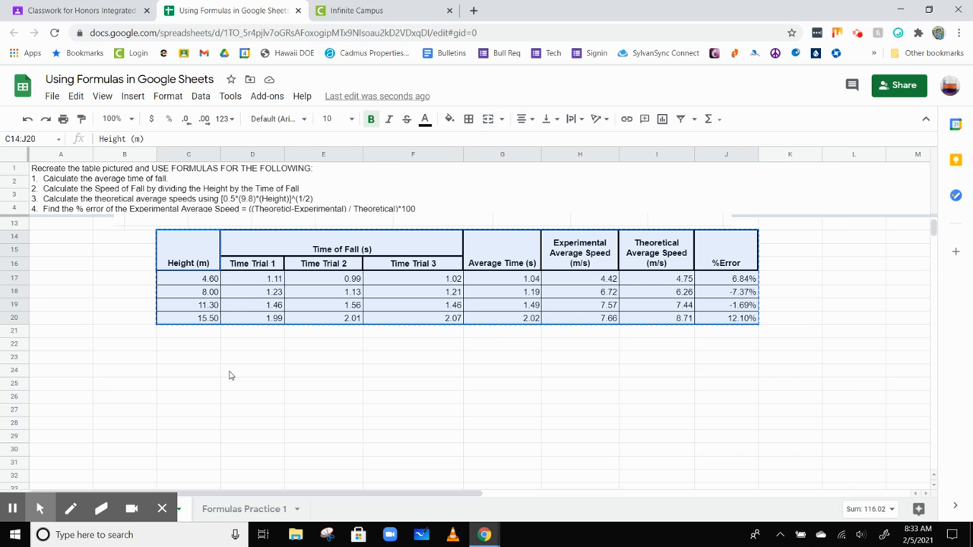
{"action": "left_click", "coordinate": [208, 384]}
{"action": "right_click", "coordinate": [206, 384]}
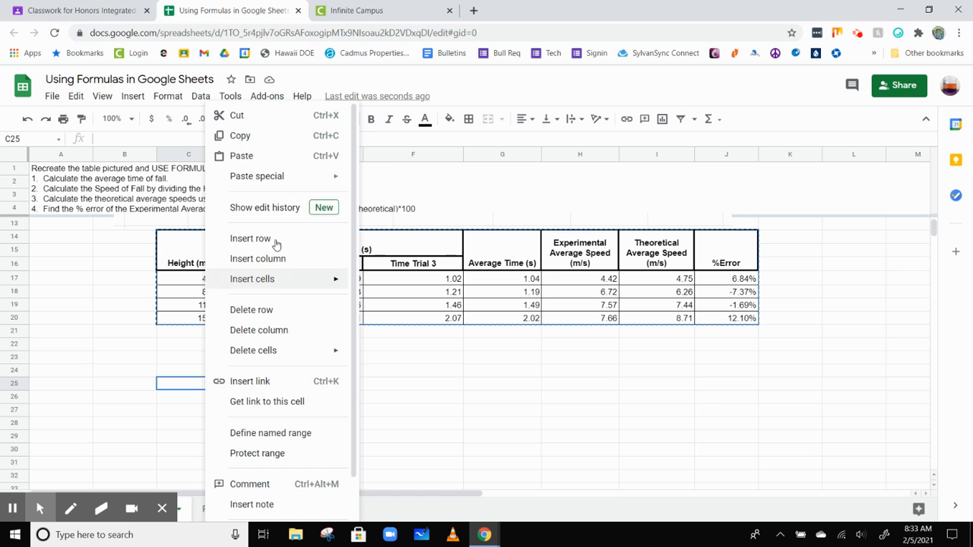
{"action": "left_click", "coordinate": [250, 156]}
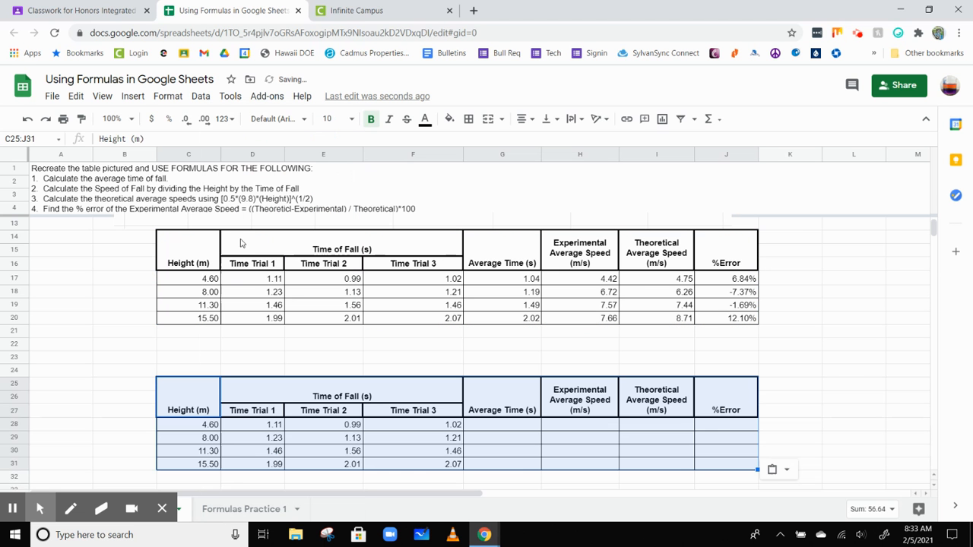
Set the heights in the copied table's cells C28:C31 to 5, 9, 11 and 16.
{"action": "left_click", "coordinate": [206, 427]}
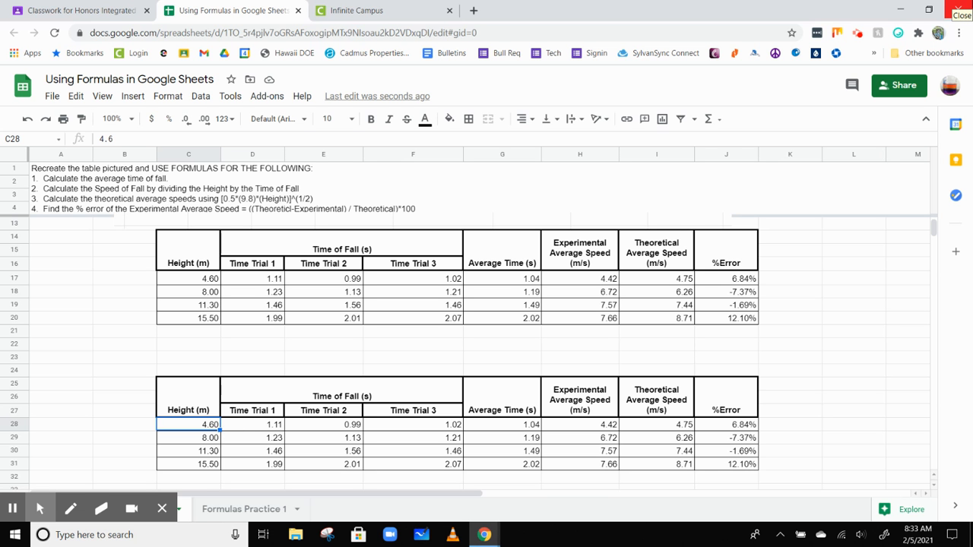
{"action": "type", "text": "5"}
{"action": "key", "text": "Return"}
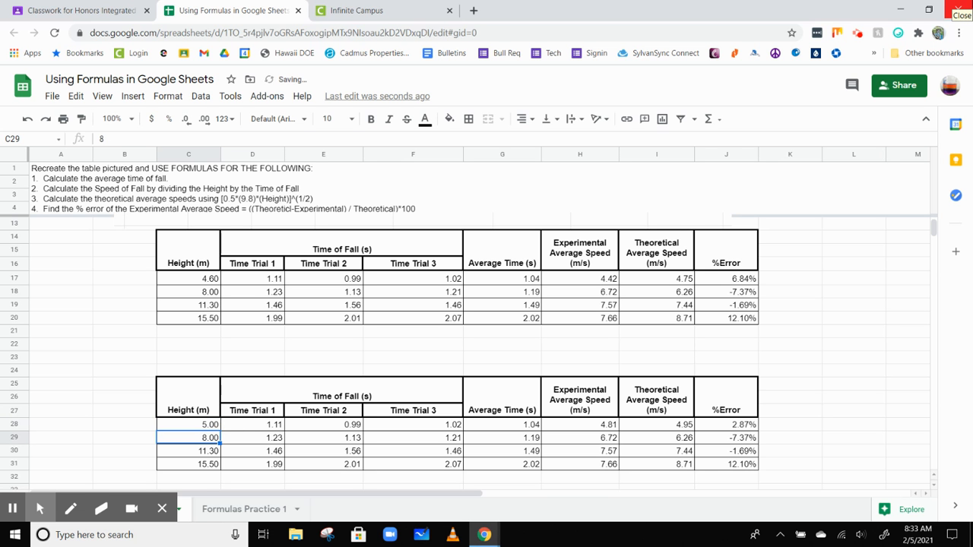
{"action": "type", "text": "9"}
{"action": "key", "text": "Return"}
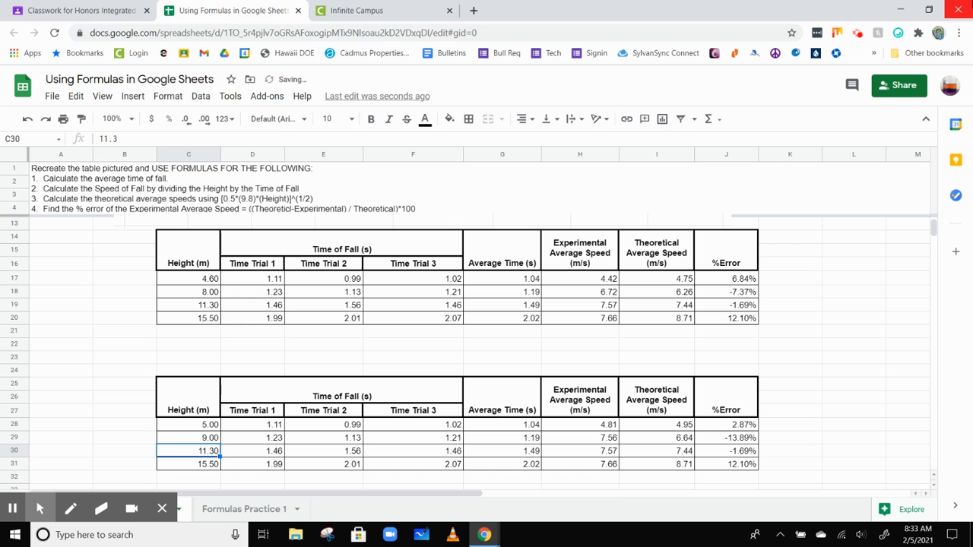
{"action": "type", "text": "11"}
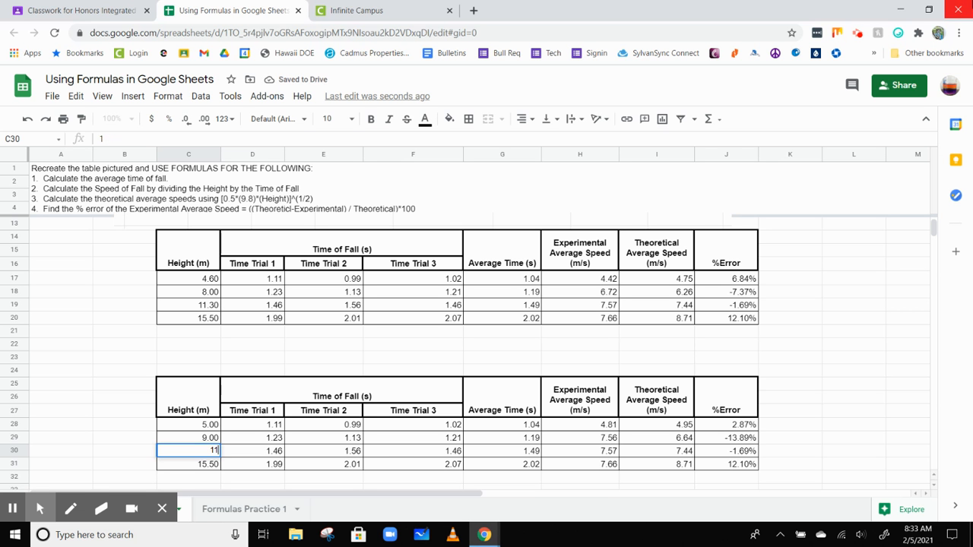
{"action": "key", "text": "Return"}
{"action": "type", "text": "1"}
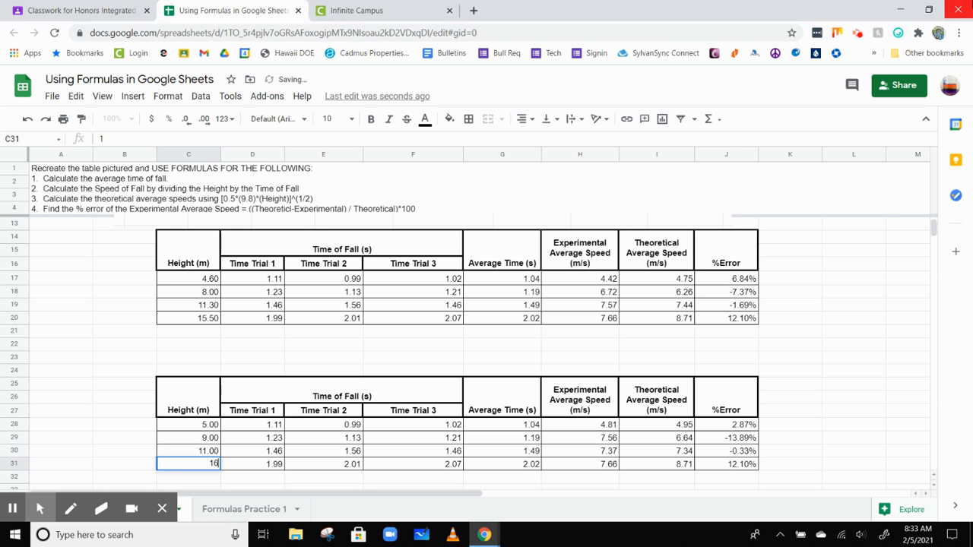
{"action": "type", "text": "6"}
{"action": "key", "text": "Tab"}
Set all three time trials for the copied table's 5 m row, D28:F28, to 1.
{"action": "key", "text": "Up"}
{"action": "key", "text": "Up"}
{"action": "key", "text": "Up"}
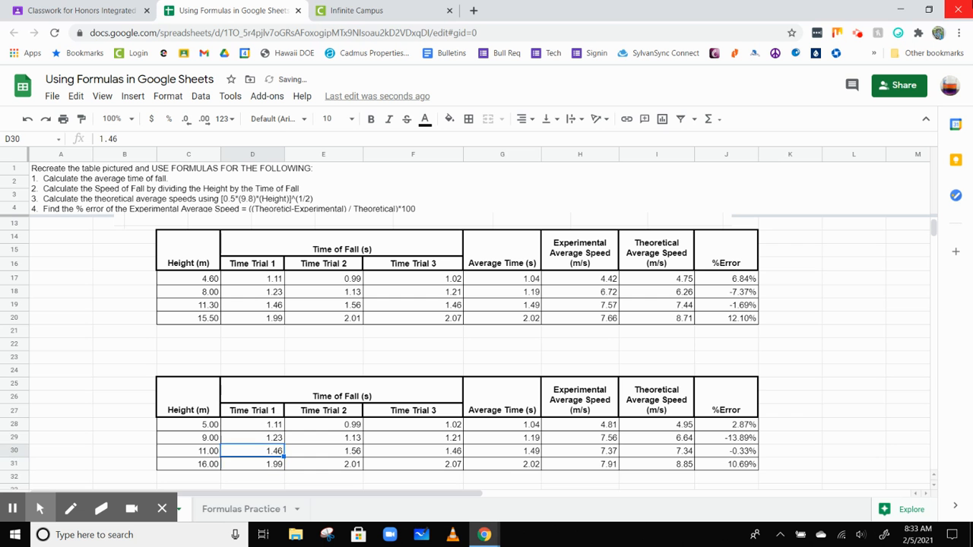
{"action": "type", "text": "1"}
{"action": "key", "text": "Tab"}
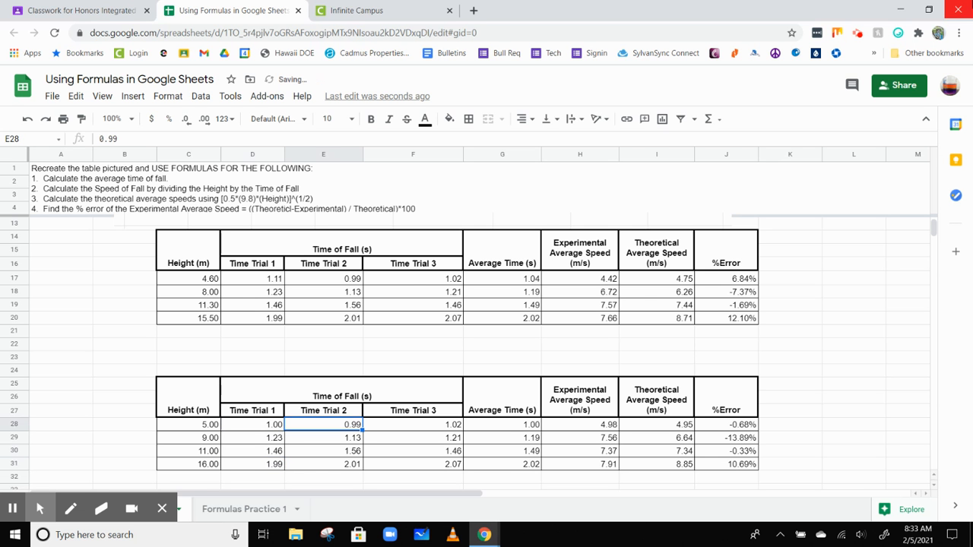
{"action": "type", "text": "1"}
{"action": "key", "text": "Tab"}
{"action": "type", "text": "1"}
{"action": "key", "text": "Tab"}
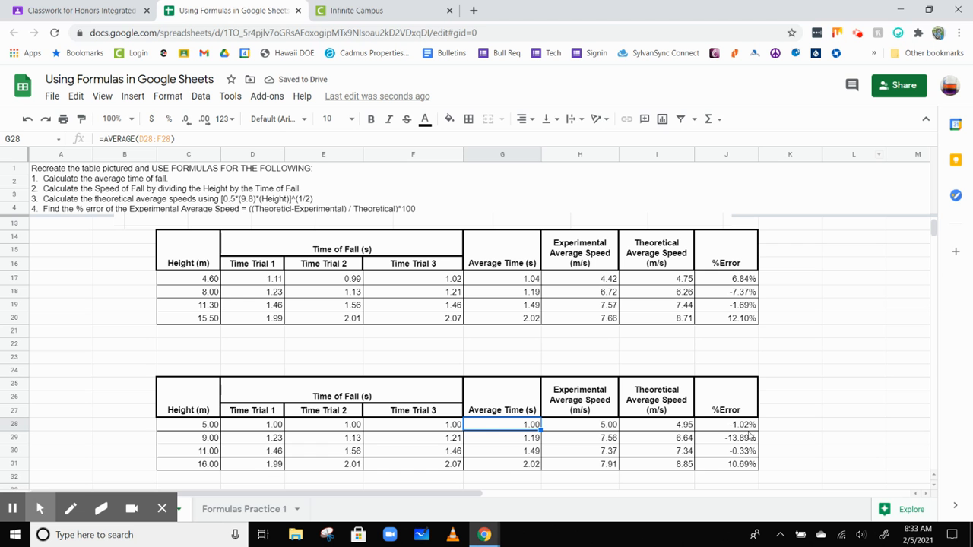
Set Time Trial 1 for the copied table's 9 m row, cell D29, to 1.3.
{"action": "left_click", "coordinate": [267, 439]}
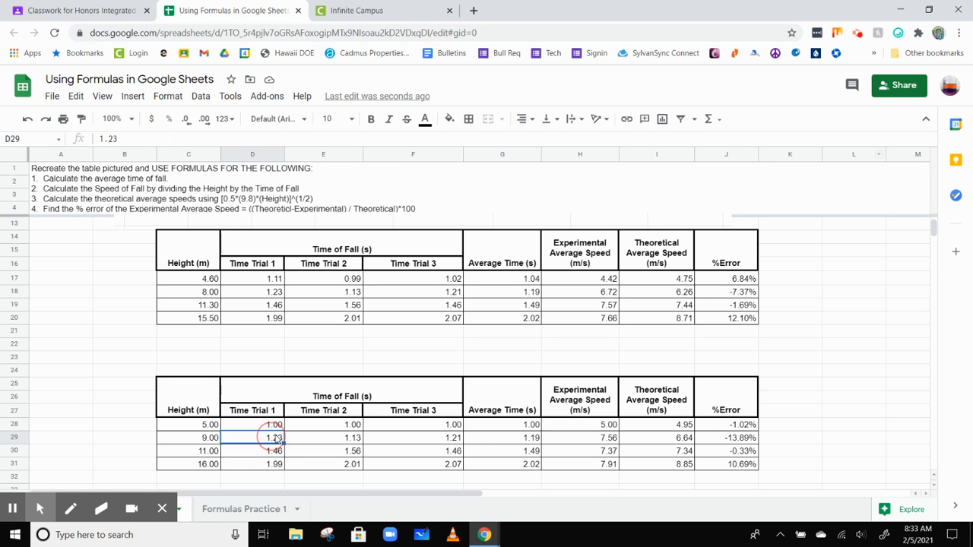
{"action": "type", "text": "1."}
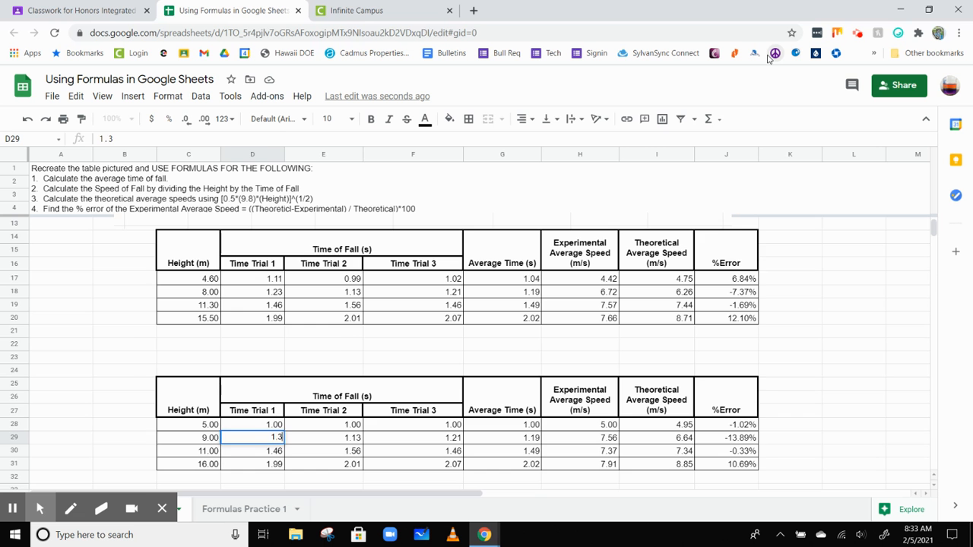
{"action": "key", "text": "Right"}
{"action": "key", "text": "Page_Down"}
{"action": "key", "text": "Up"}
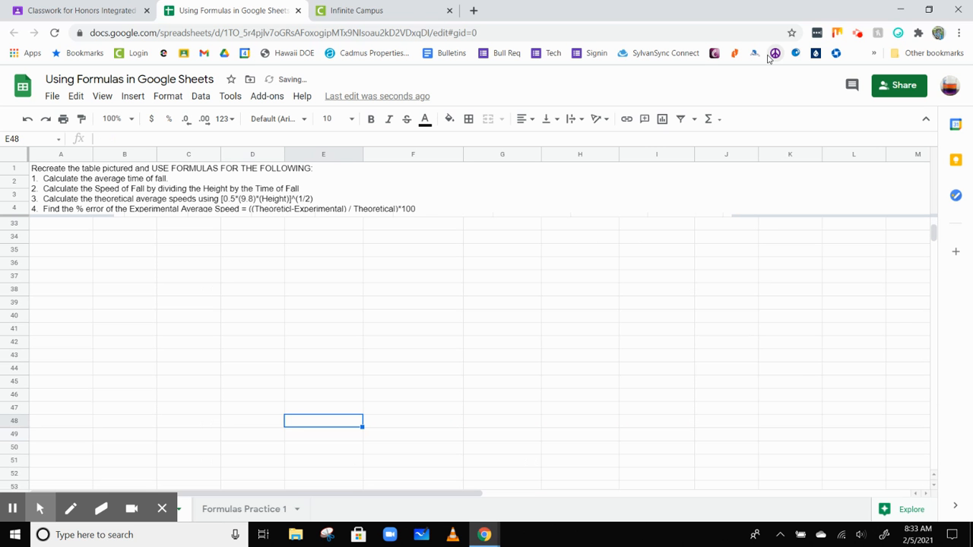
Set Time Trials 2 and 3 for the copied table's 9 m row, E29 and F29, to 1.20 and 1.3.
{"action": "scroll", "coordinate": [314, 373], "scroll_direction": "up", "scroll_amount": 5}
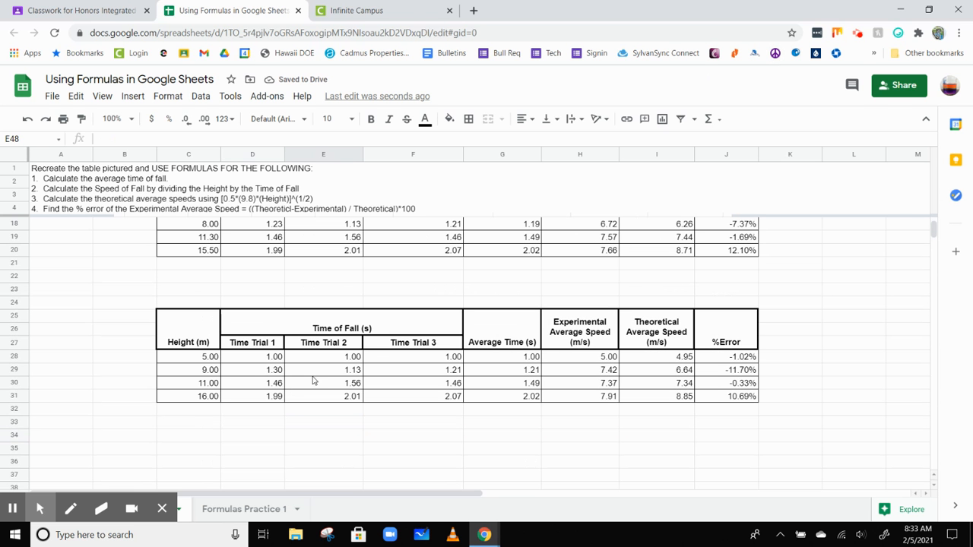
{"action": "left_click", "coordinate": [314, 373]}
{"action": "type", "text": "1."}
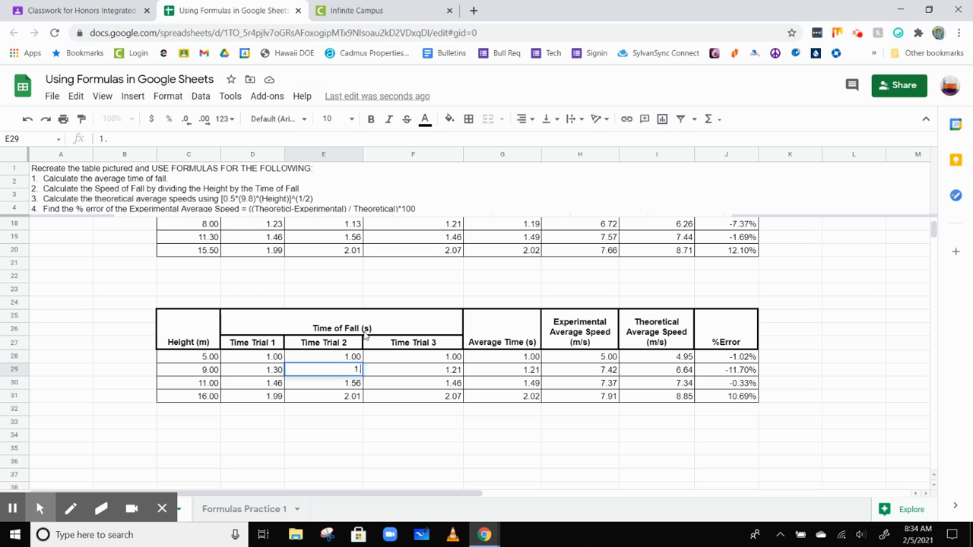
{"action": "type", "text": "20"}
{"action": "key", "text": "Tab"}
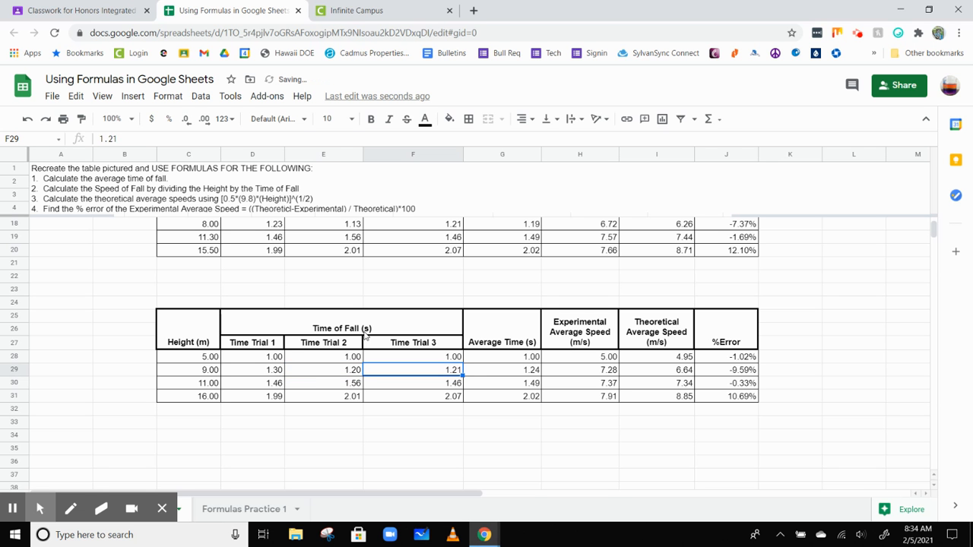
{"action": "type", "text": "1"}
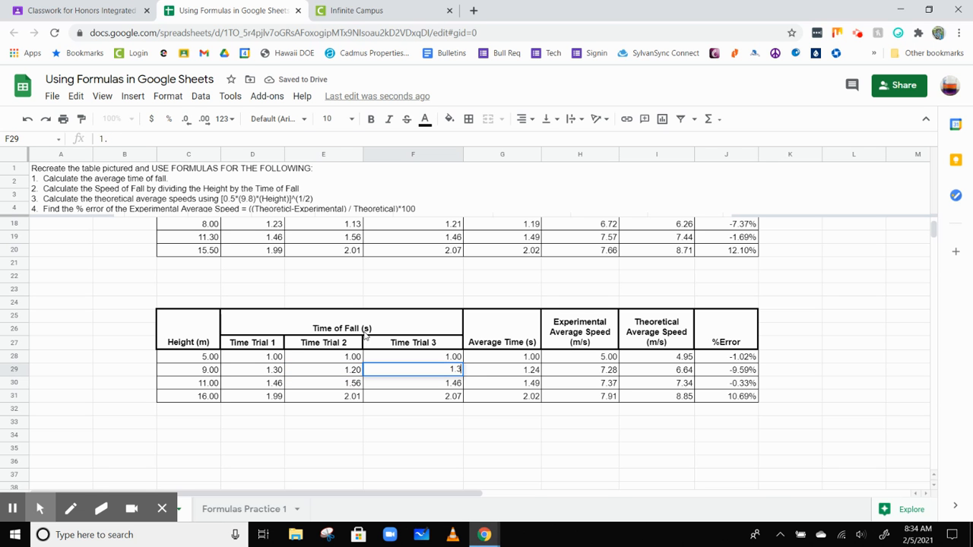
{"action": "type", "text": ".3"}
{"action": "key", "text": "Return"}
{"action": "key", "text": "Left"}
{"action": "key", "text": "Left"}
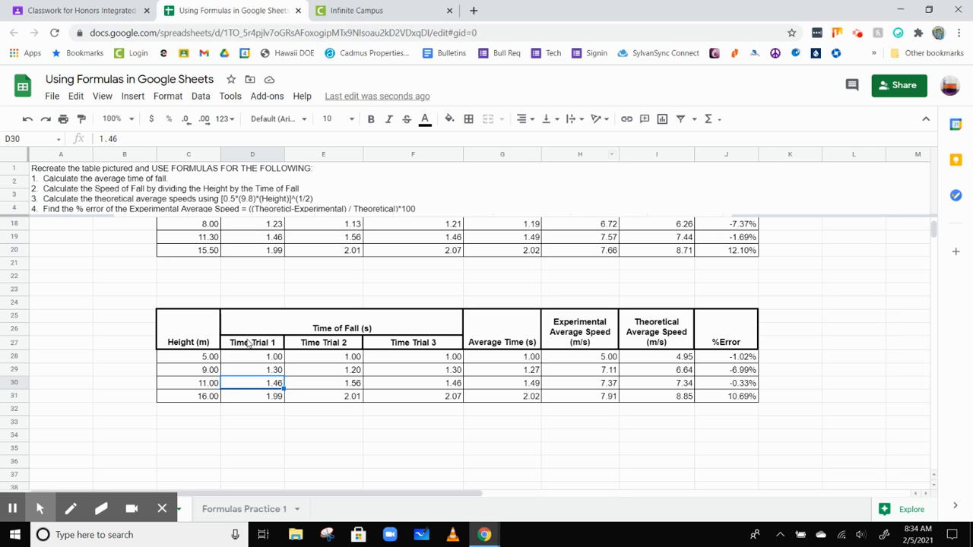
Review the copied table's time trial headings and compare its rows with the original table and the reference picture above.
{"action": "left_click_drag", "start_coordinate": [249, 343], "coordinate": [404, 342]}
{"action": "left_click", "coordinate": [408, 345]}
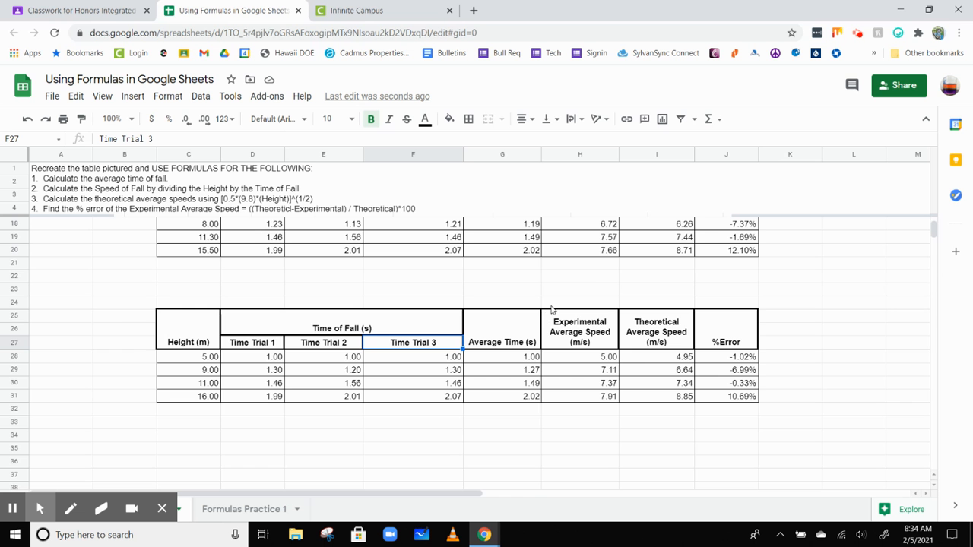
{"action": "scroll", "coordinate": [479, 325], "scroll_direction": "up", "scroll_amount": 2}
{"action": "scroll", "coordinate": [479, 324], "scroll_direction": "down", "scroll_amount": 1}
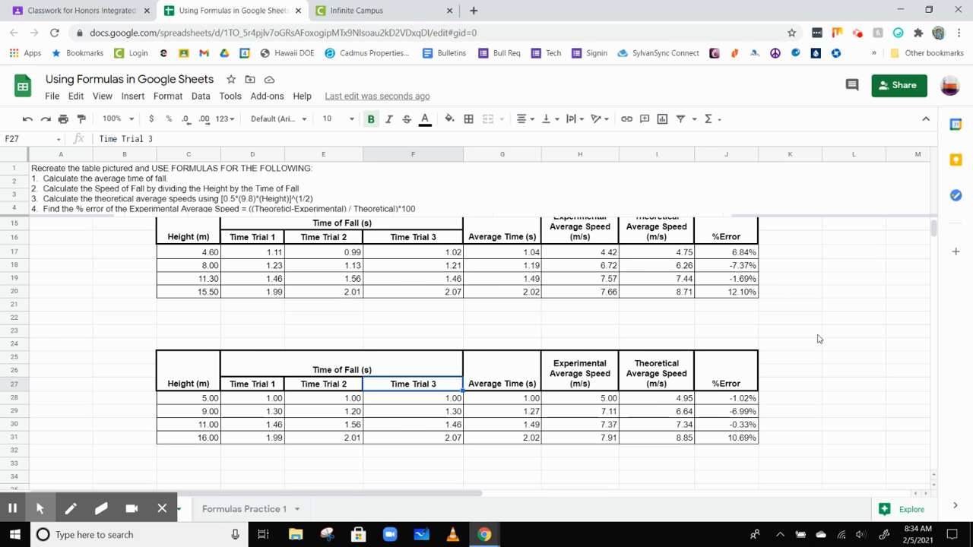
{"action": "scroll", "coordinate": [828, 335], "scroll_direction": "down", "scroll_amount": 1}
{"action": "scroll", "coordinate": [829, 335], "scroll_direction": "up", "scroll_amount": 1}
{"action": "scroll", "coordinate": [826, 342], "scroll_direction": "up", "scroll_amount": 3}
{"action": "scroll", "coordinate": [824, 347], "scroll_direction": "down", "scroll_amount": 2}
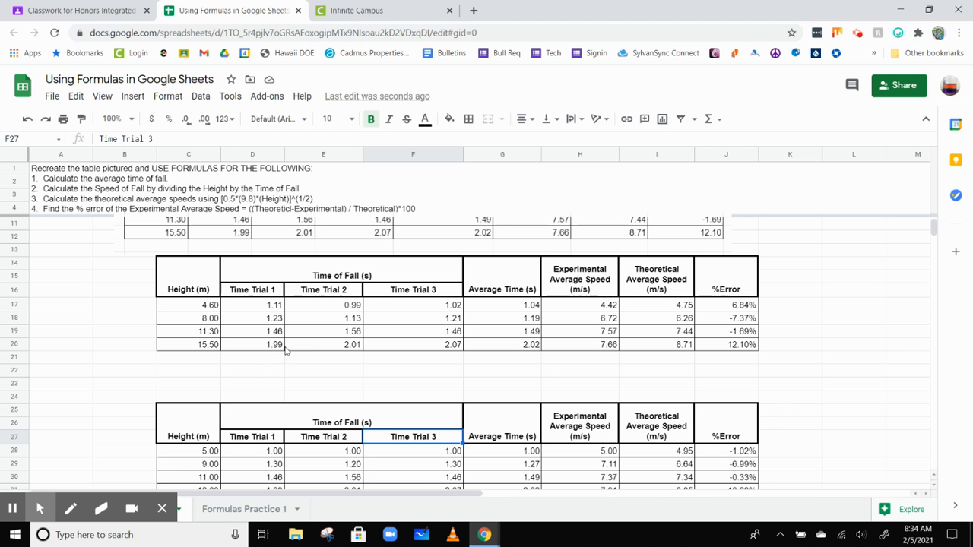
{"action": "scroll", "coordinate": [395, 351], "scroll_direction": "up", "scroll_amount": 1}
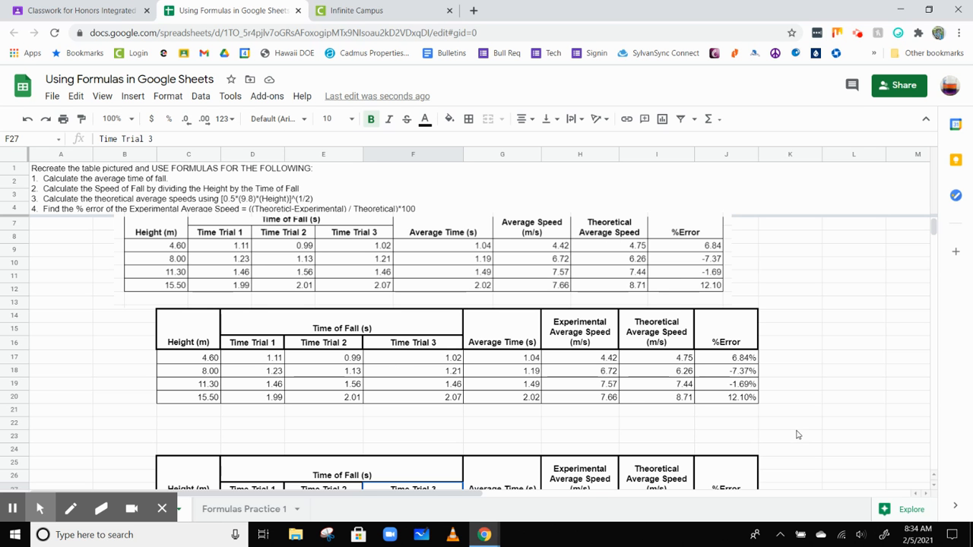
{"action": "scroll", "coordinate": [797, 435], "scroll_direction": "down", "scroll_amount": 2}
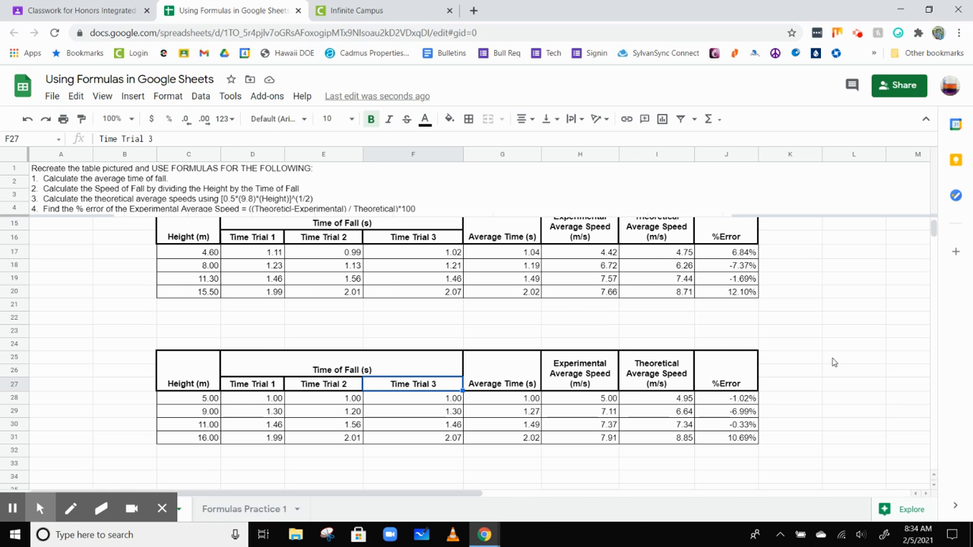
{"action": "scroll", "coordinate": [821, 386], "scroll_direction": "up", "scroll_amount": 2}
{"action": "scroll", "coordinate": [596, 388], "scroll_direction": "down", "scroll_amount": 3}
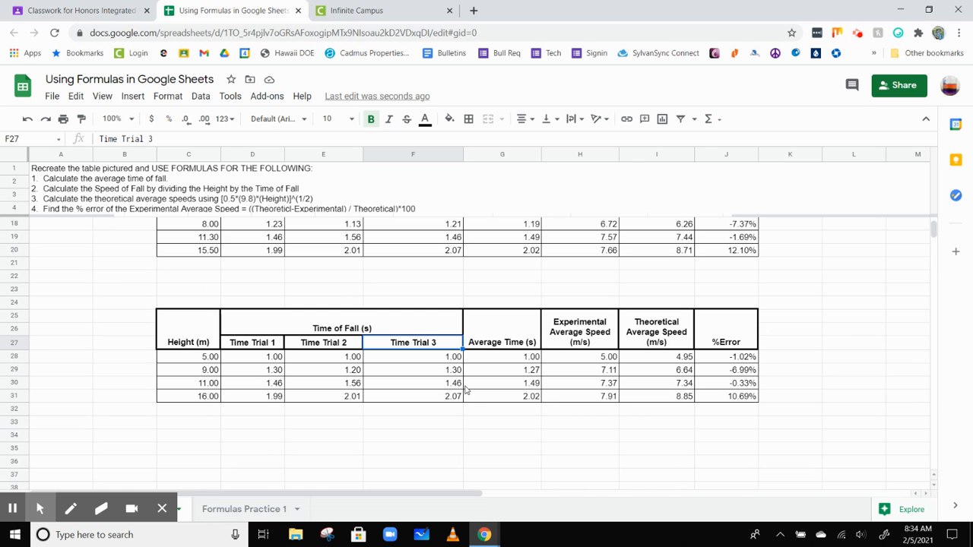
Switch to the Formulas Practice 1 sheet and move the density table picture so its upper-left corner lies in column C near row 6.
{"action": "left_click", "coordinate": [257, 512]}
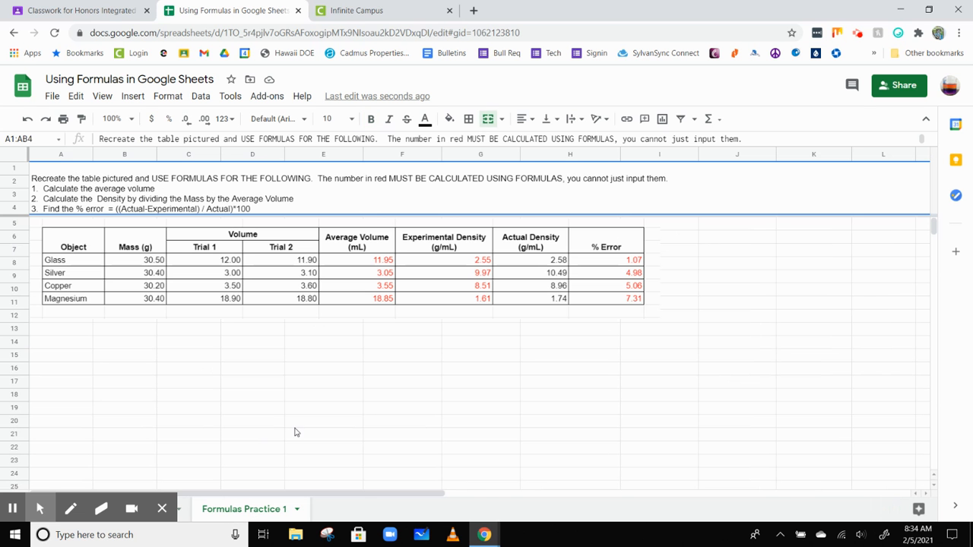
{"action": "left_click", "coordinate": [395, 254]}
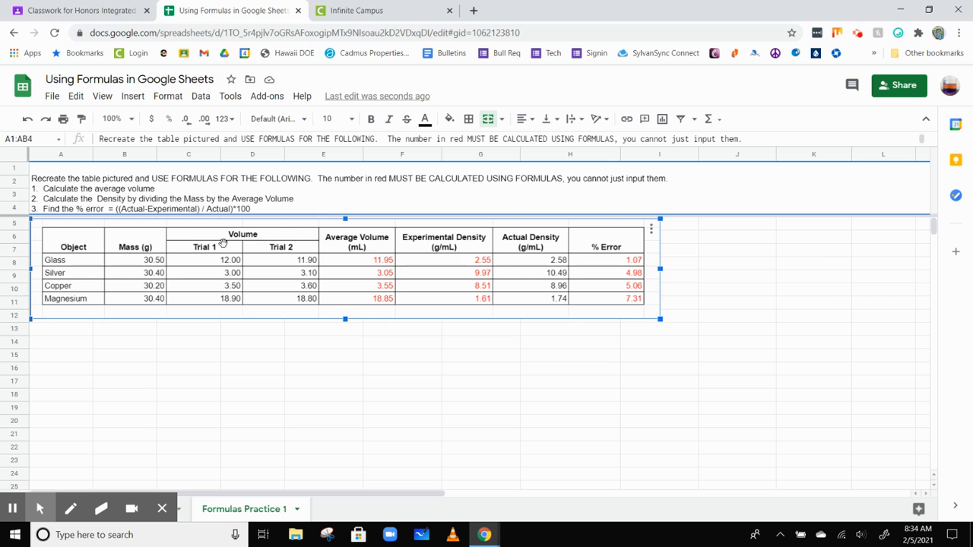
{"action": "left_click_drag", "start_coordinate": [223, 243], "coordinate": [387, 255]}
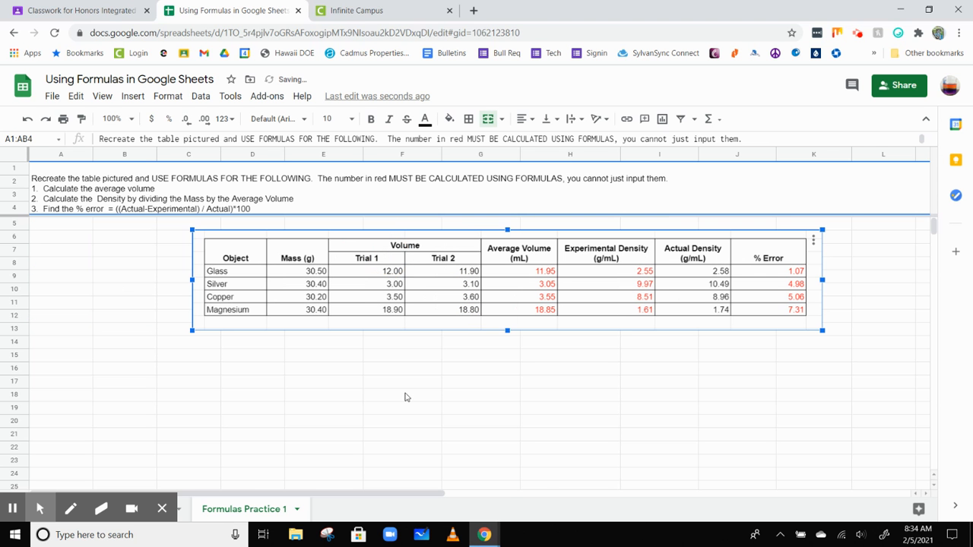